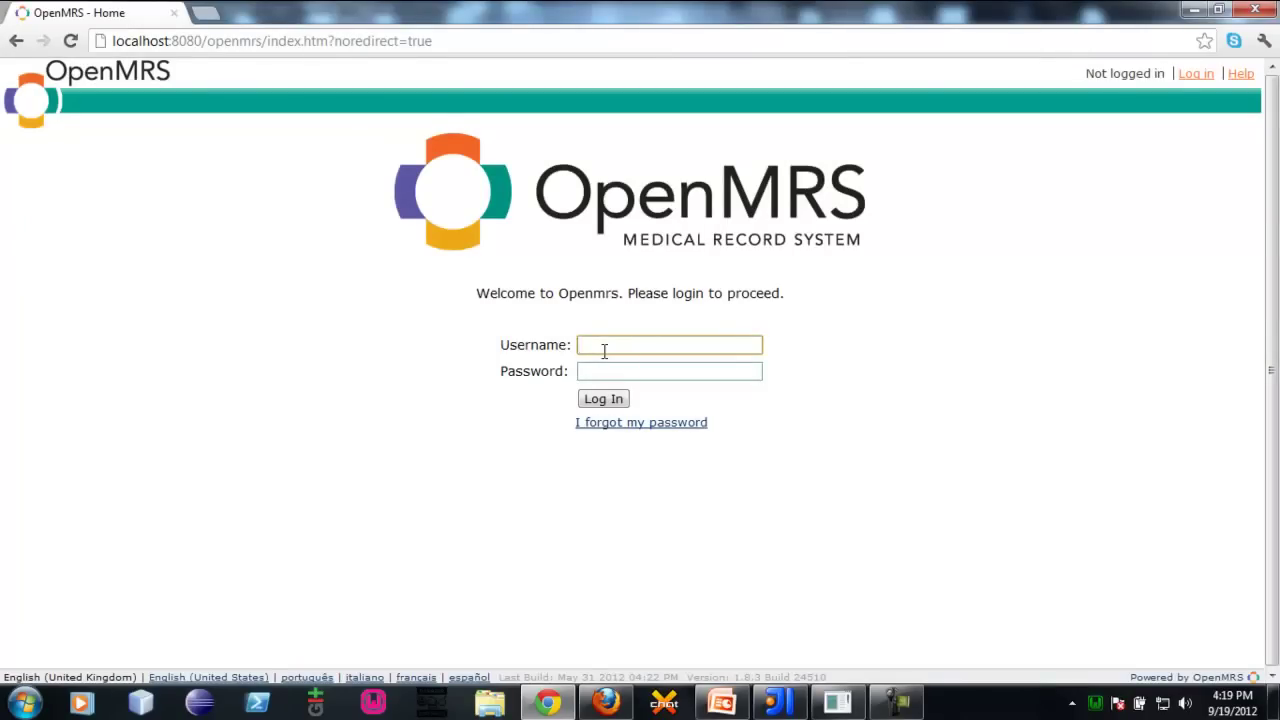
Log in to OpenMRS with the account's username and password, replacing a mistyped password
text(nuwan)
key(Tab)
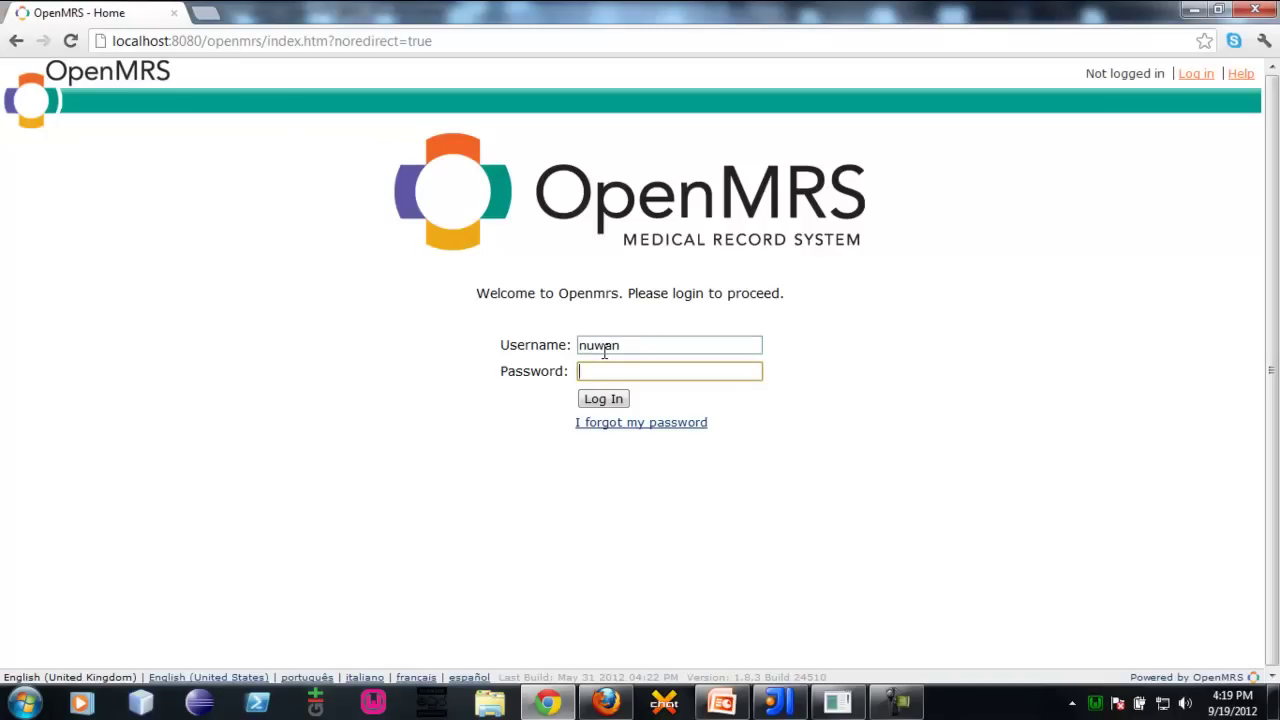
text(test)
key(ctrl+a)
text(Admin123)
key(Return)
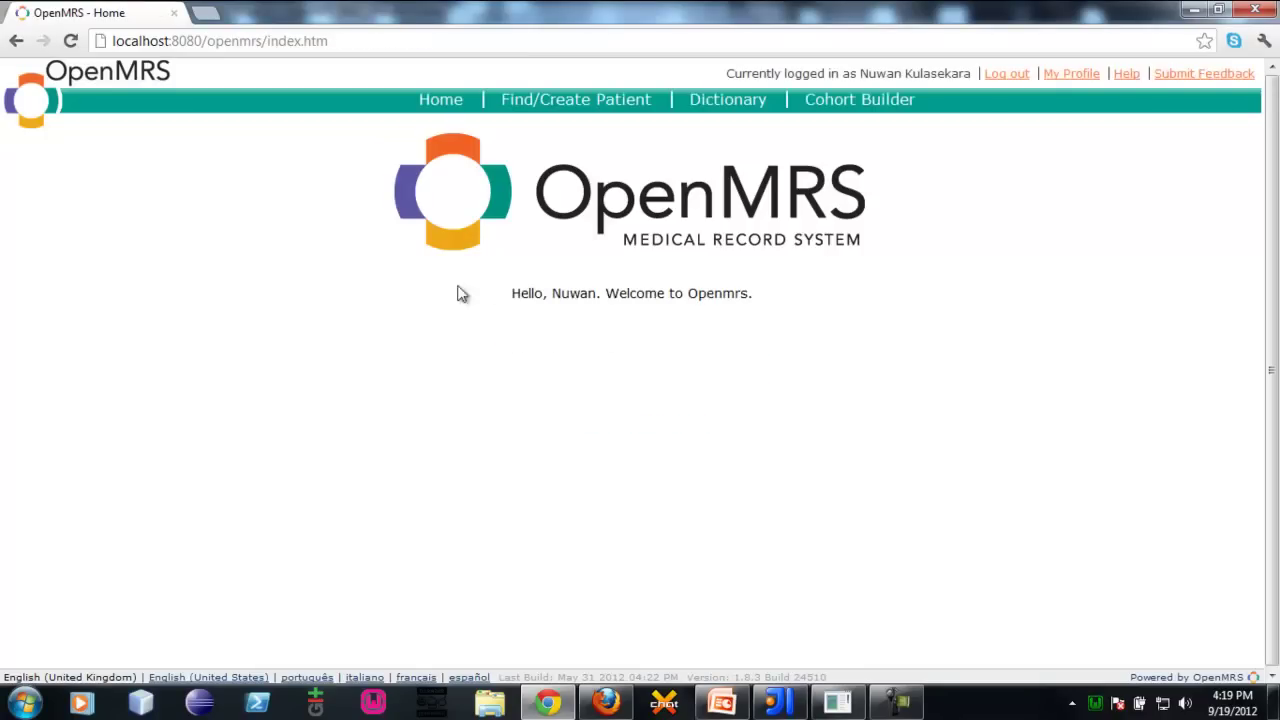
click(335, 393)
On Find/Create Patient, submit a new patient's full name alone, triggering birthdate and gender warnings
click(612, 96)
click(175, 351)
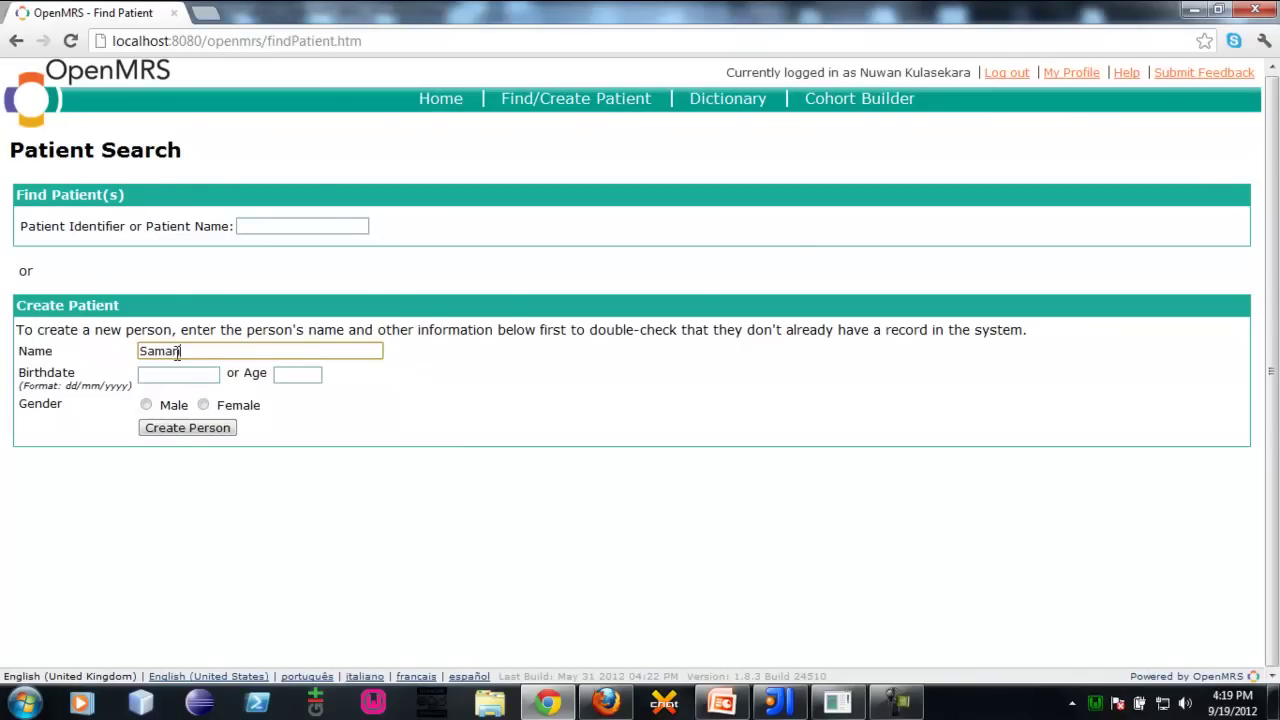
click(489, 557)
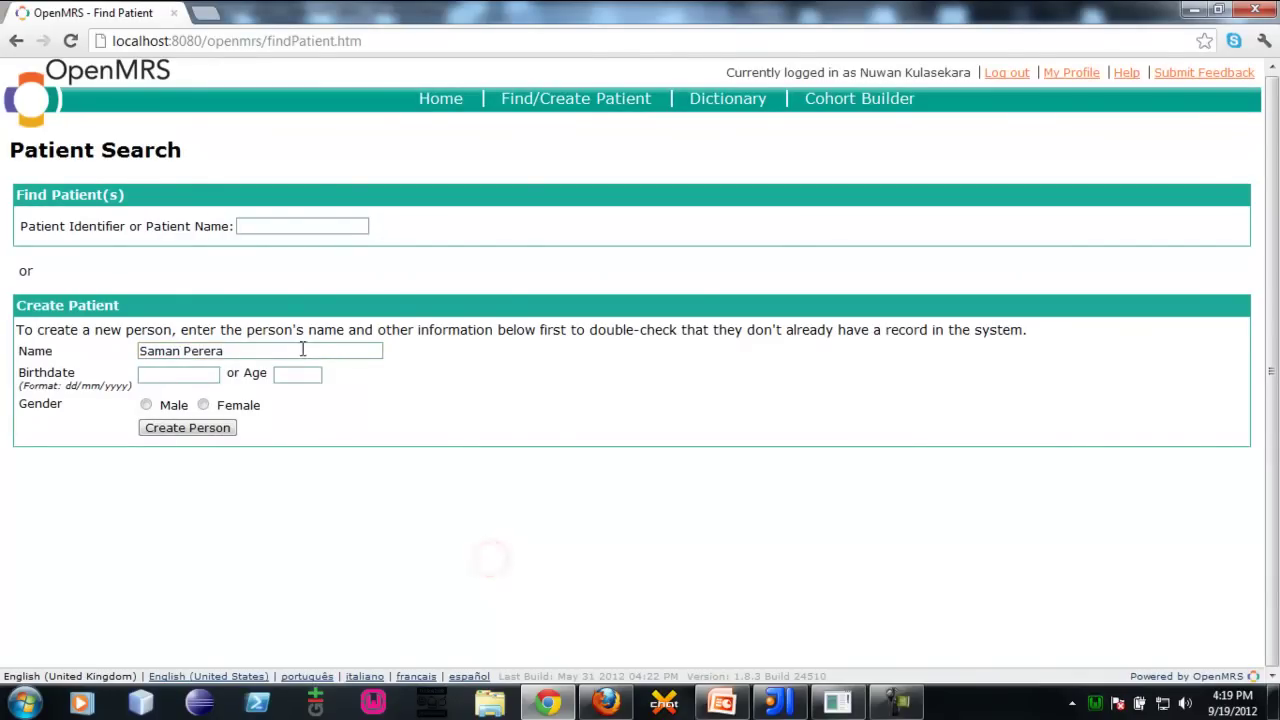
click(301, 356)
key(Return)
click(275, 550)
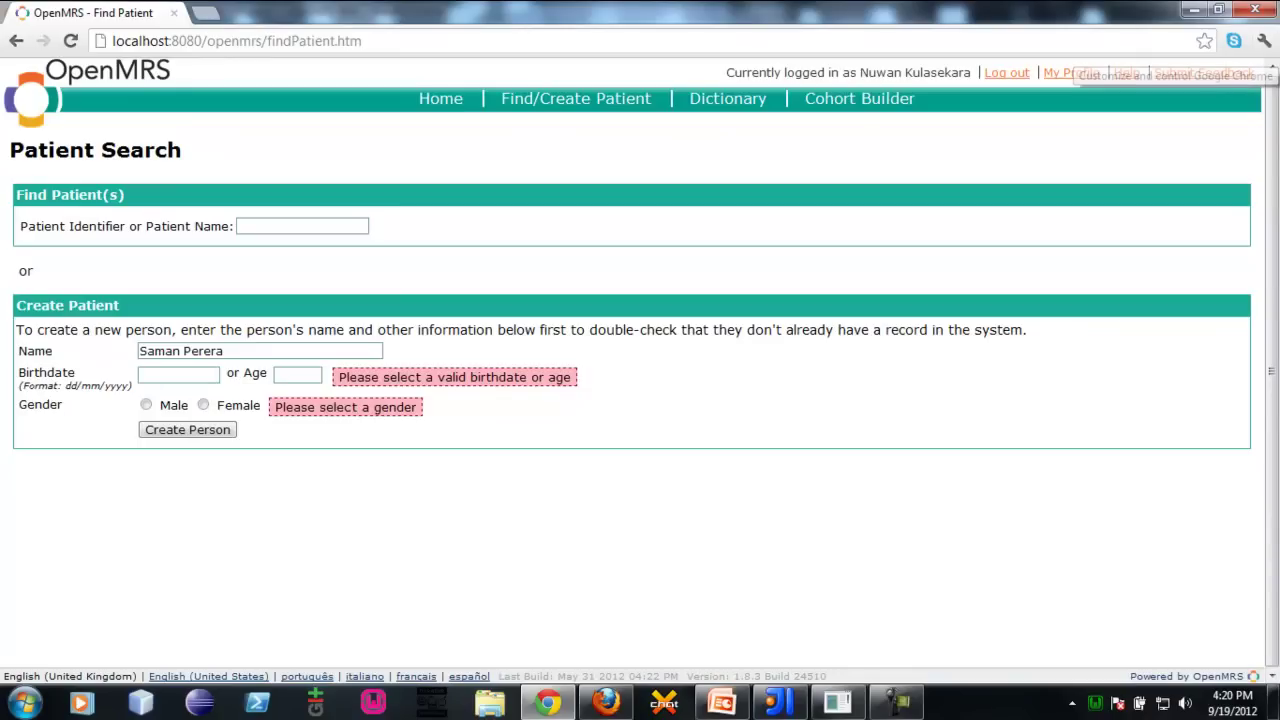
click(727, 366)
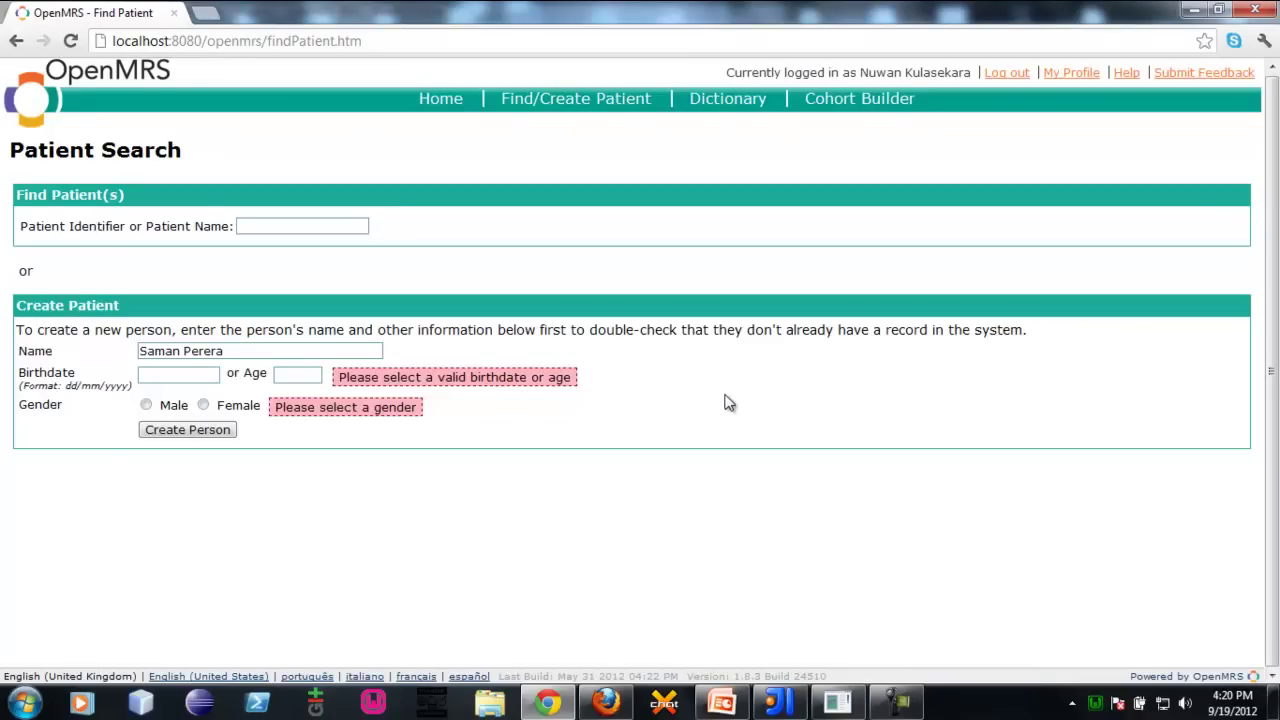
Open Submit Feedback and write the message 'Error occurred while creating a new patient.'
click(1197, 80)
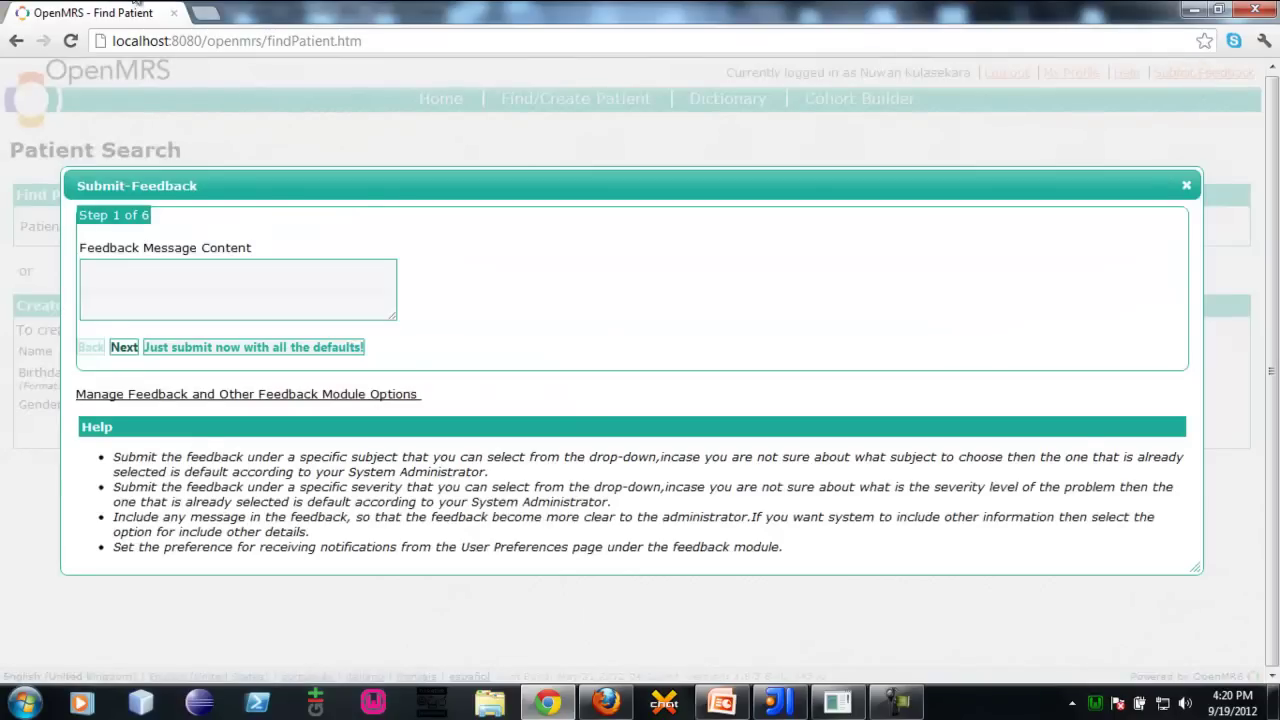
drag(430, 187, 431, 157)
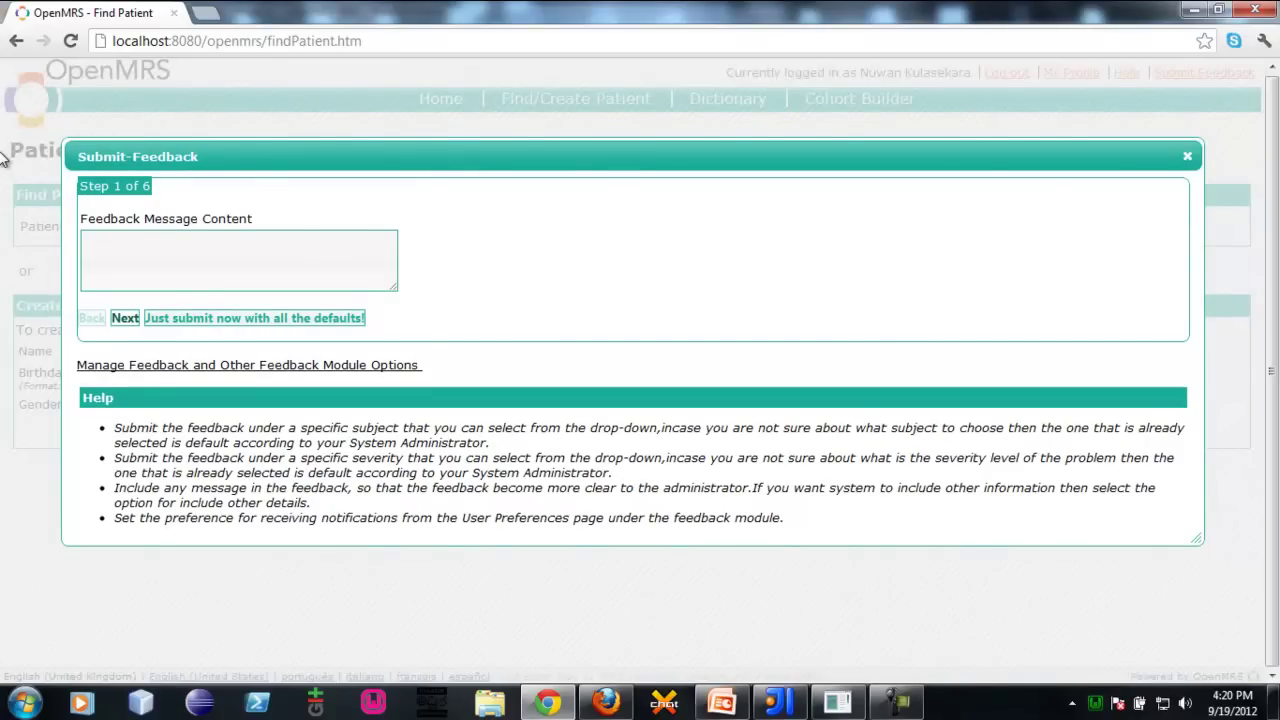
click(89, 271)
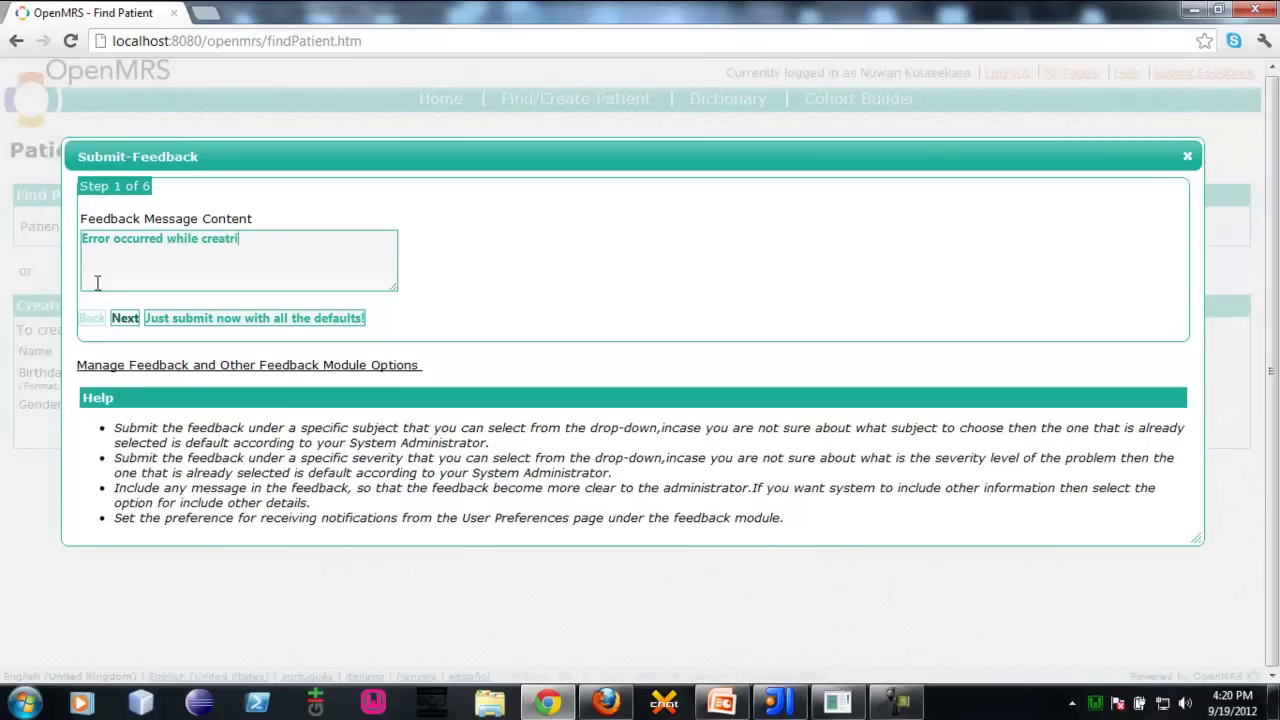
text(new)
text(new)
click(164, 247)
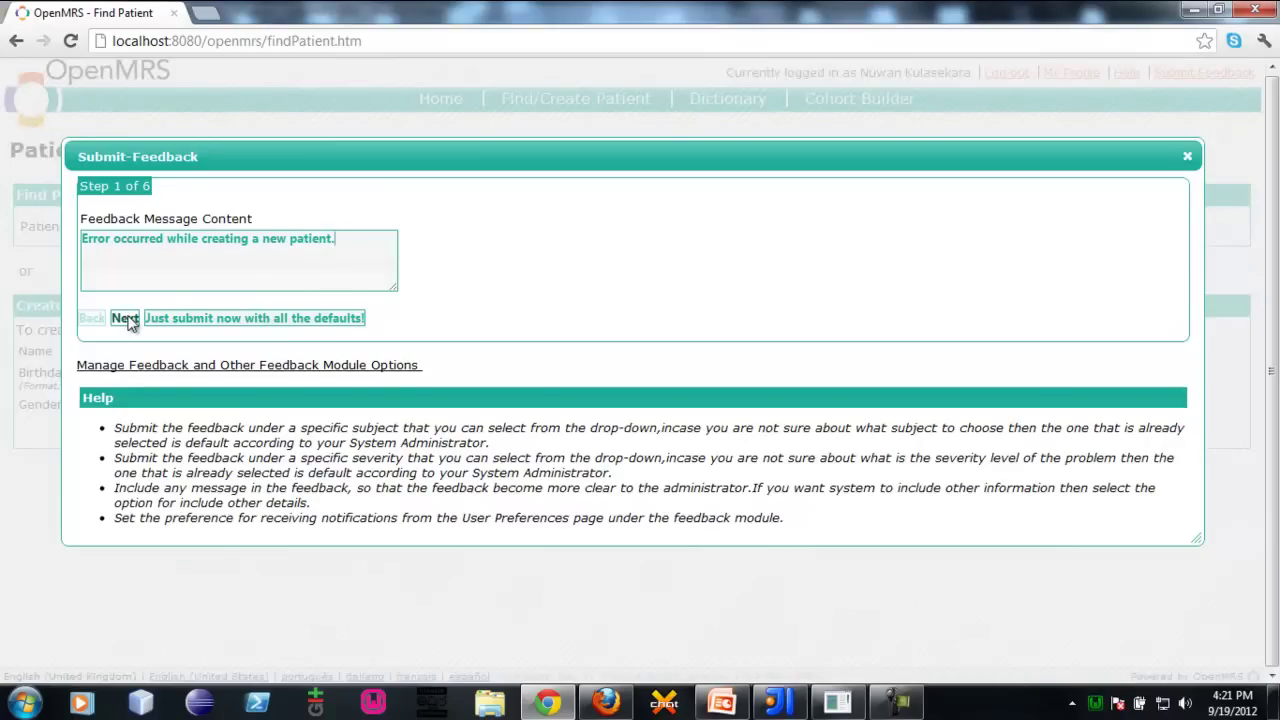
Mark a stack trace as available and enter stack trace text 'sdfsdf'
click(125, 318)
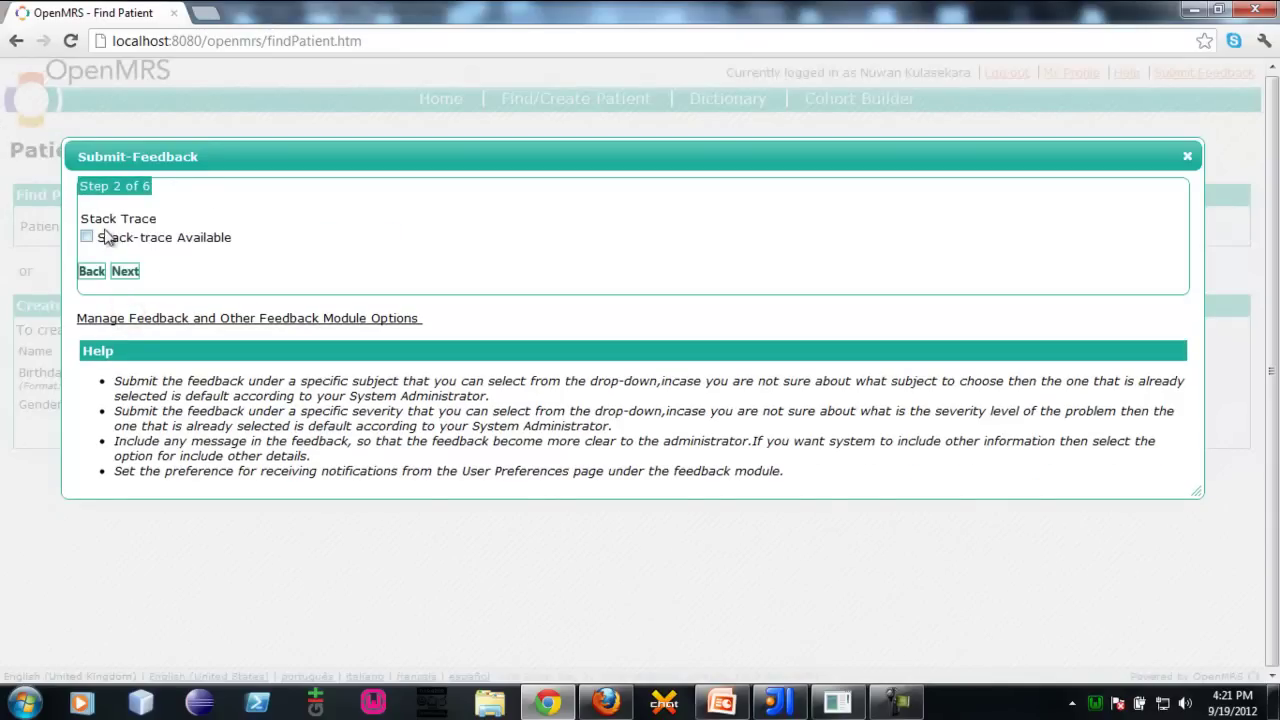
click(87, 238)
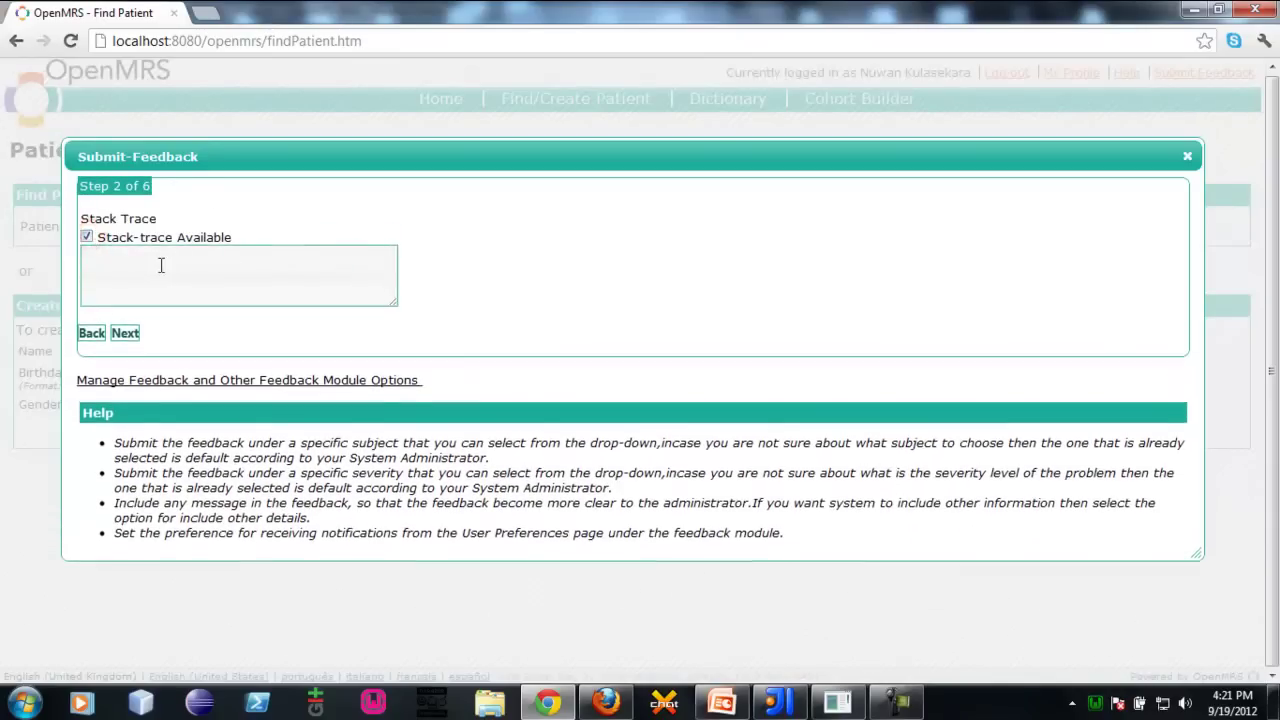
click(160, 265)
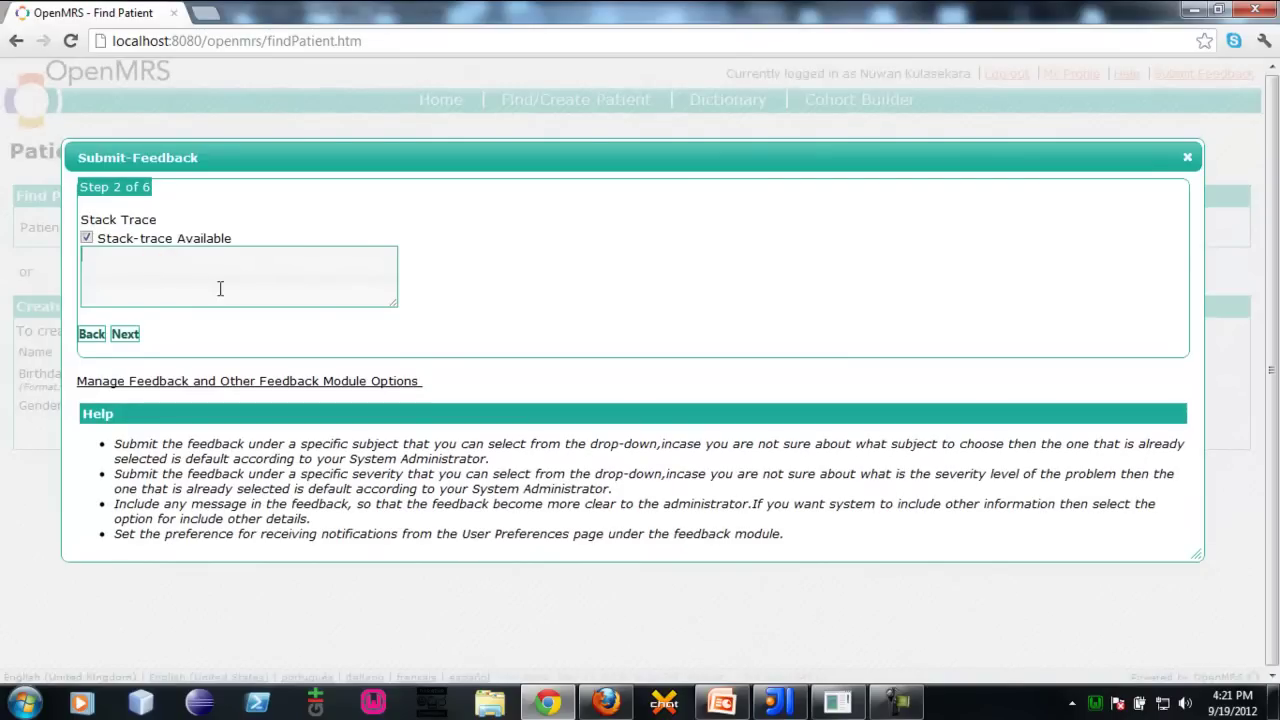
text(sdfsdf)
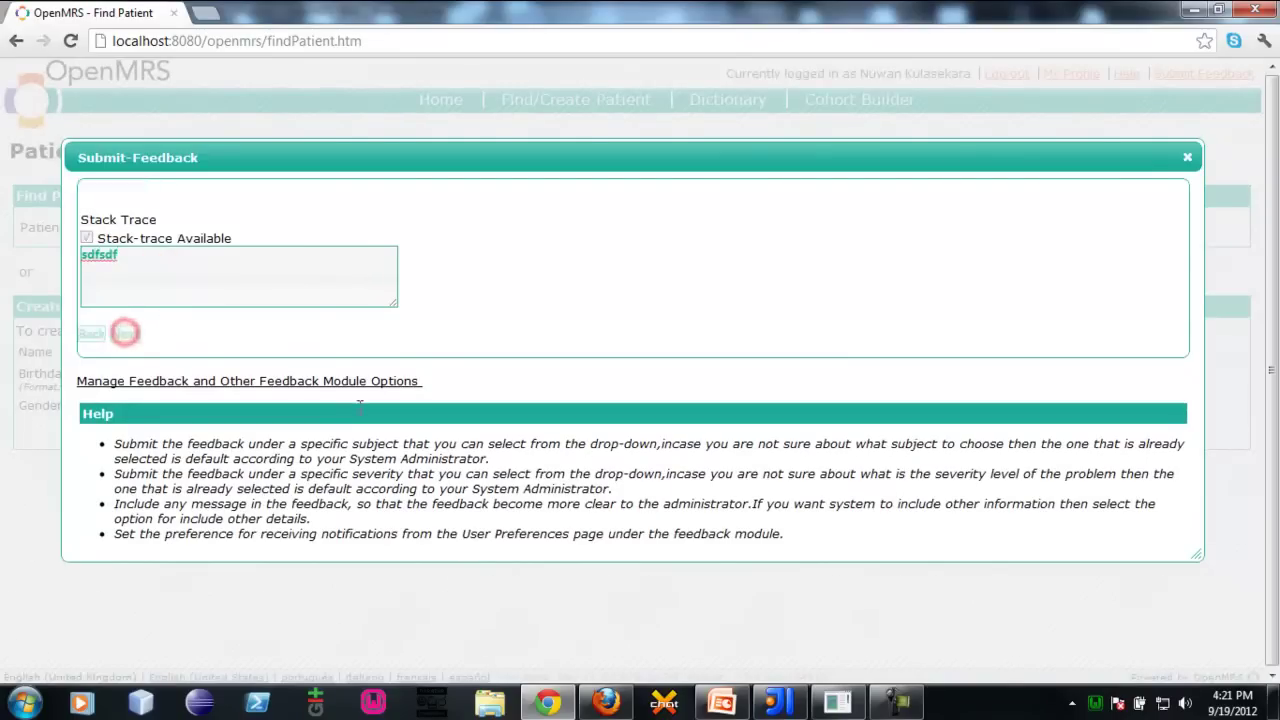
click(125, 334)
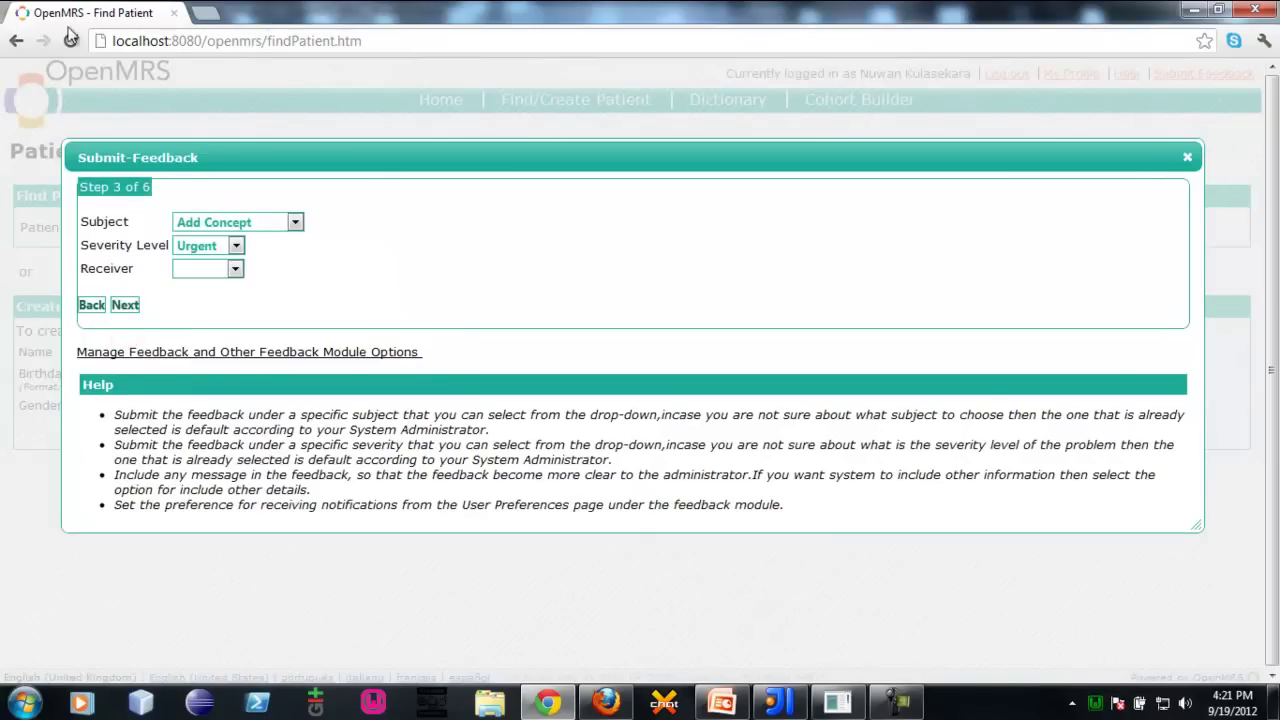
Set subject Patient Not Found, severity Medium and a feedback receiver
click(258, 220)
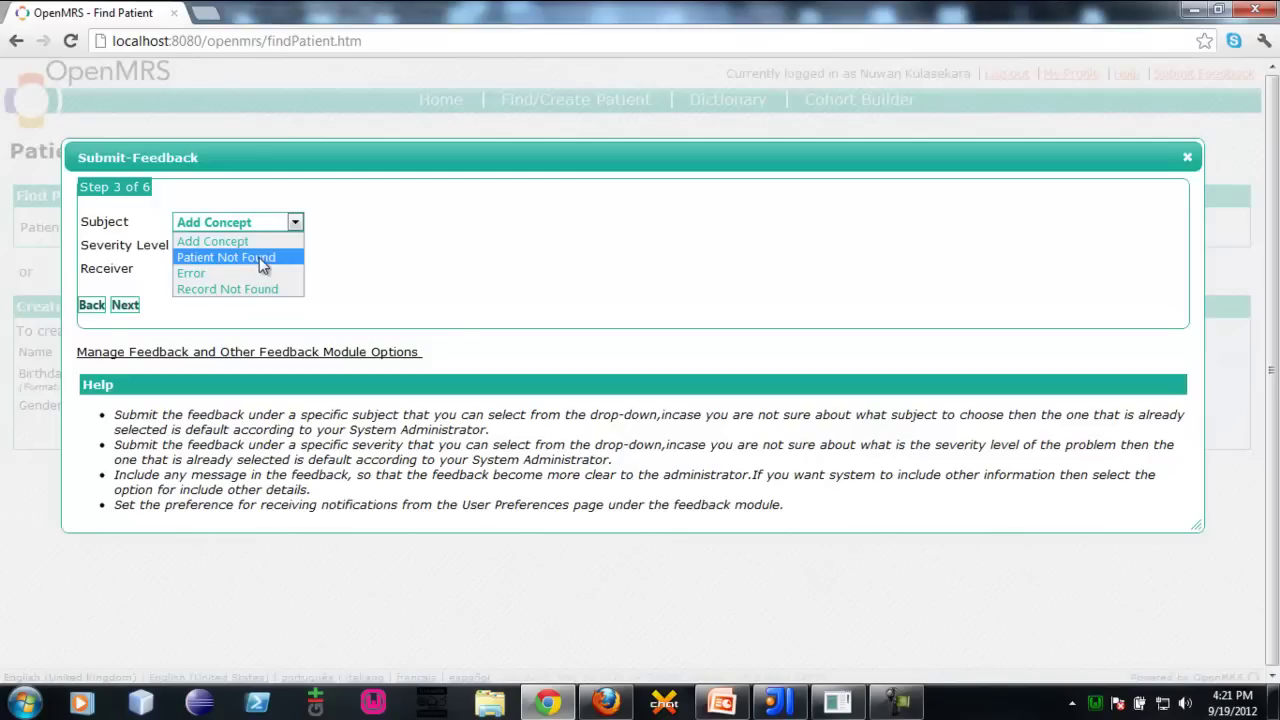
click(258, 257)
click(232, 250)
click(200, 296)
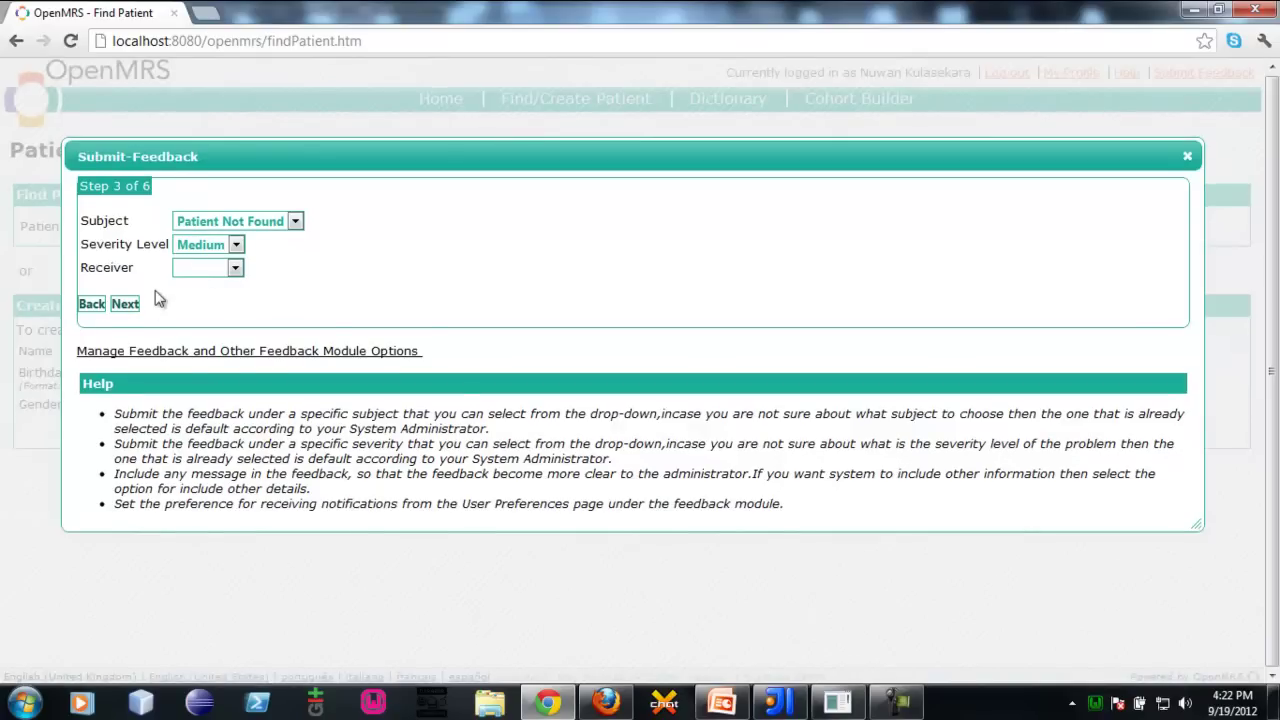
click(234, 267)
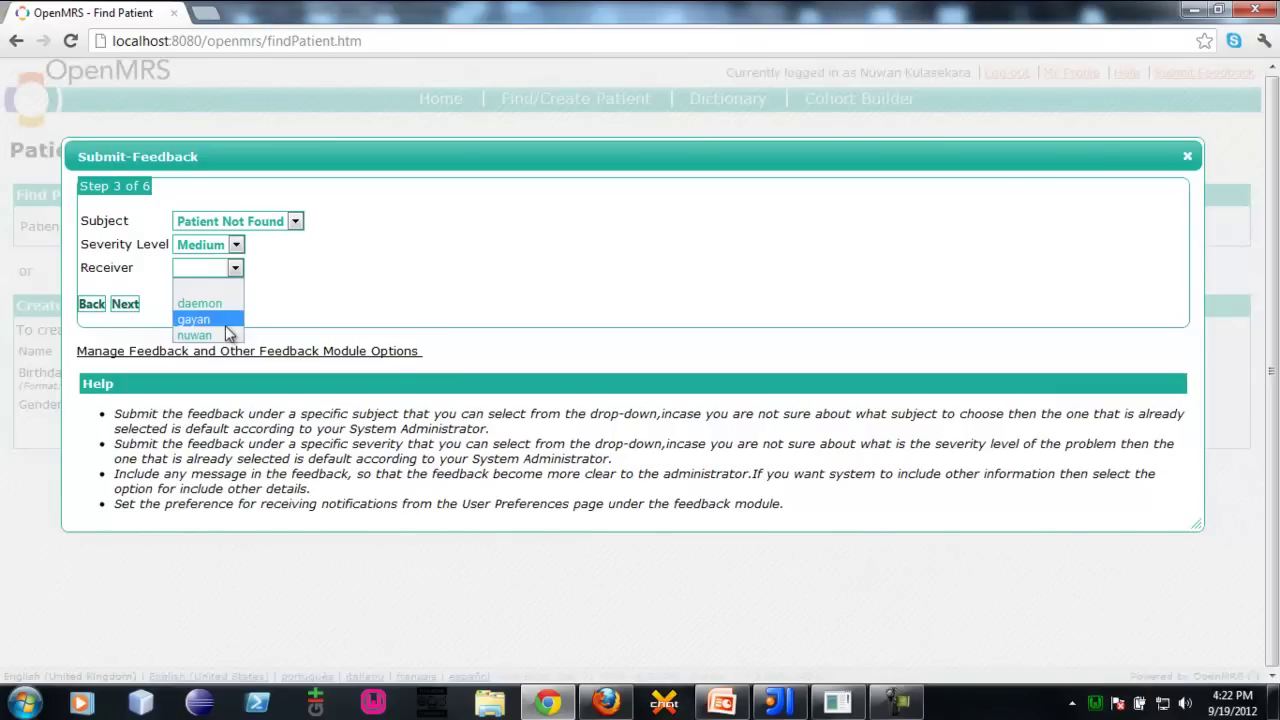
click(225, 319)
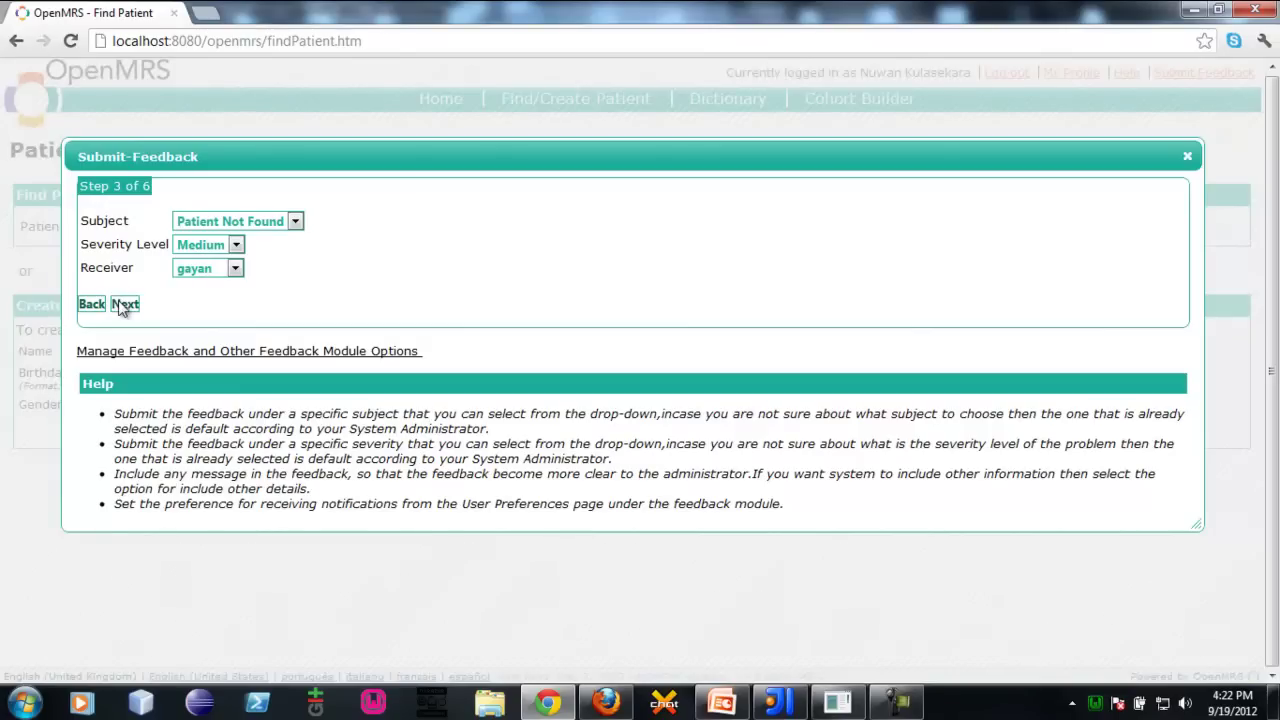
click(233, 269)
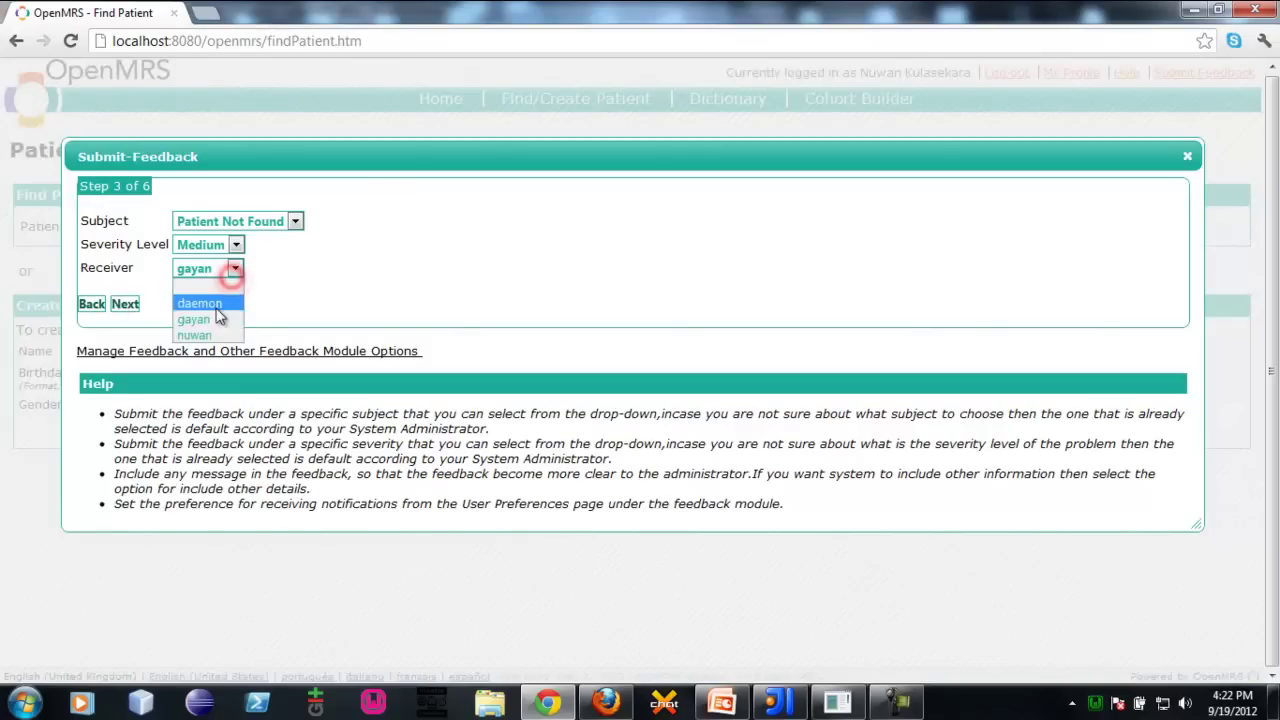
click(198, 318)
click(130, 307)
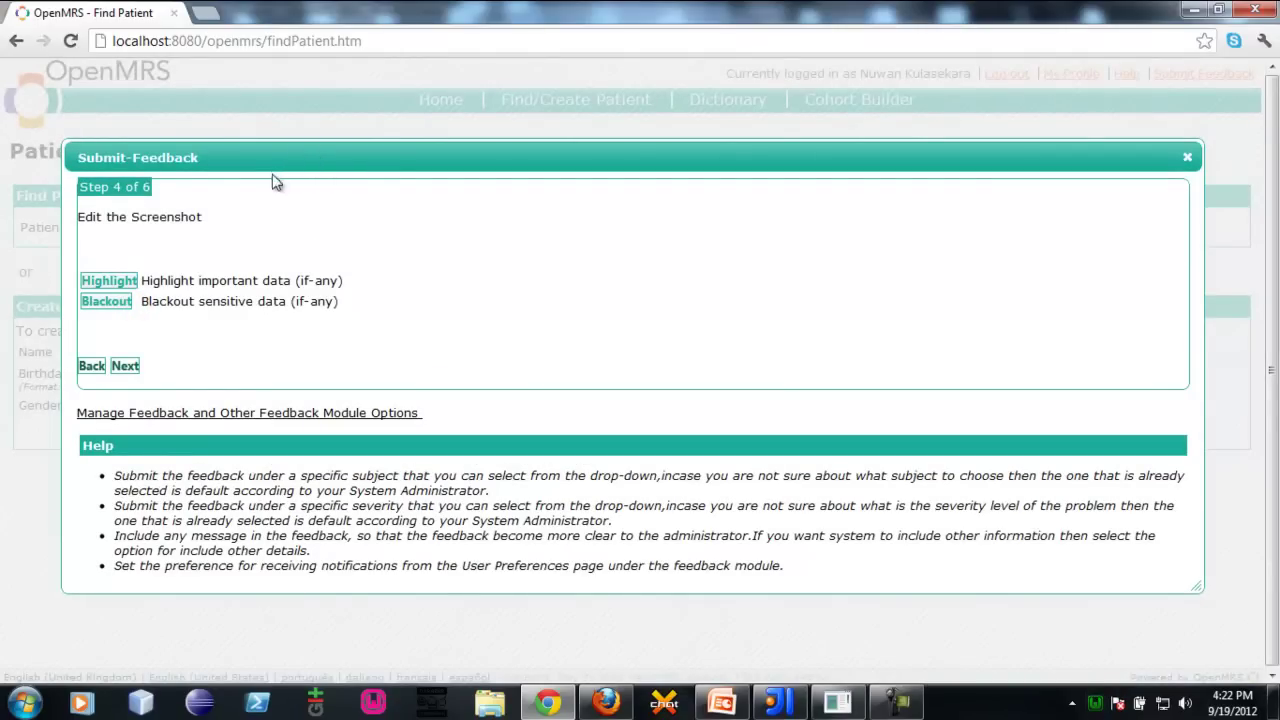
Highlight the birthdate validation message and part of the introduction on the screenshot
drag(271, 157, 278, 142)
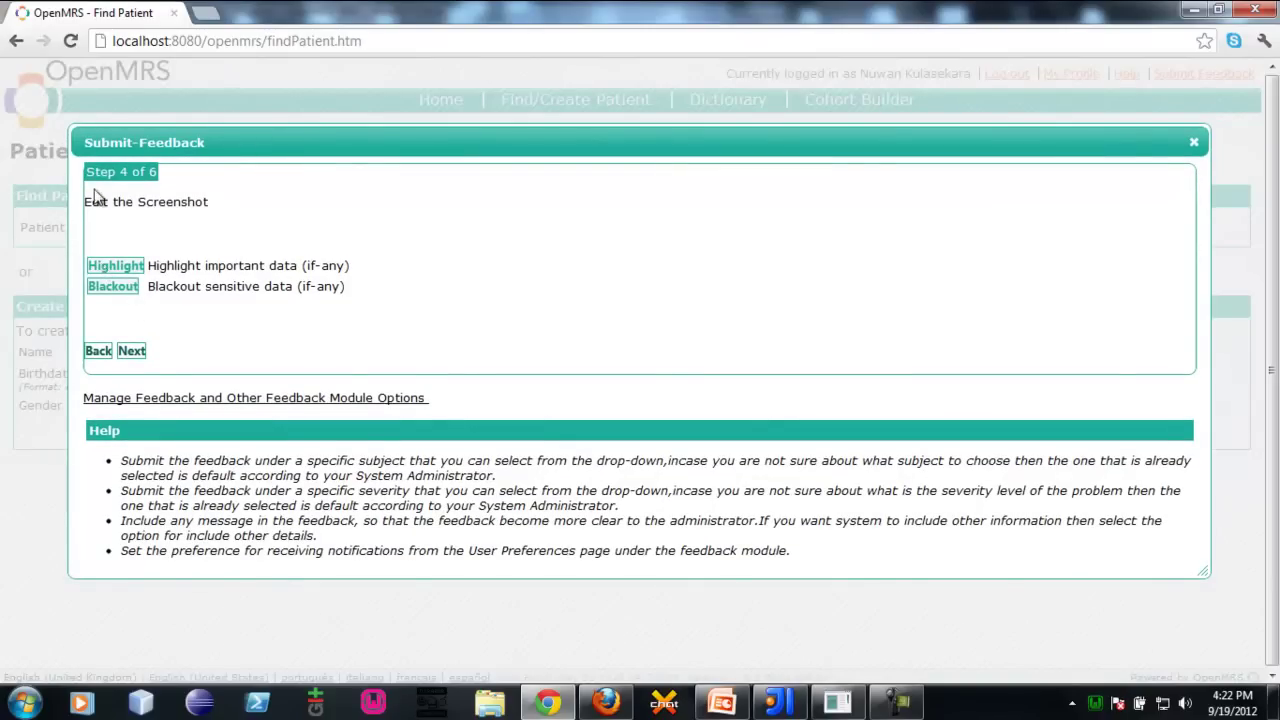
click(97, 270)
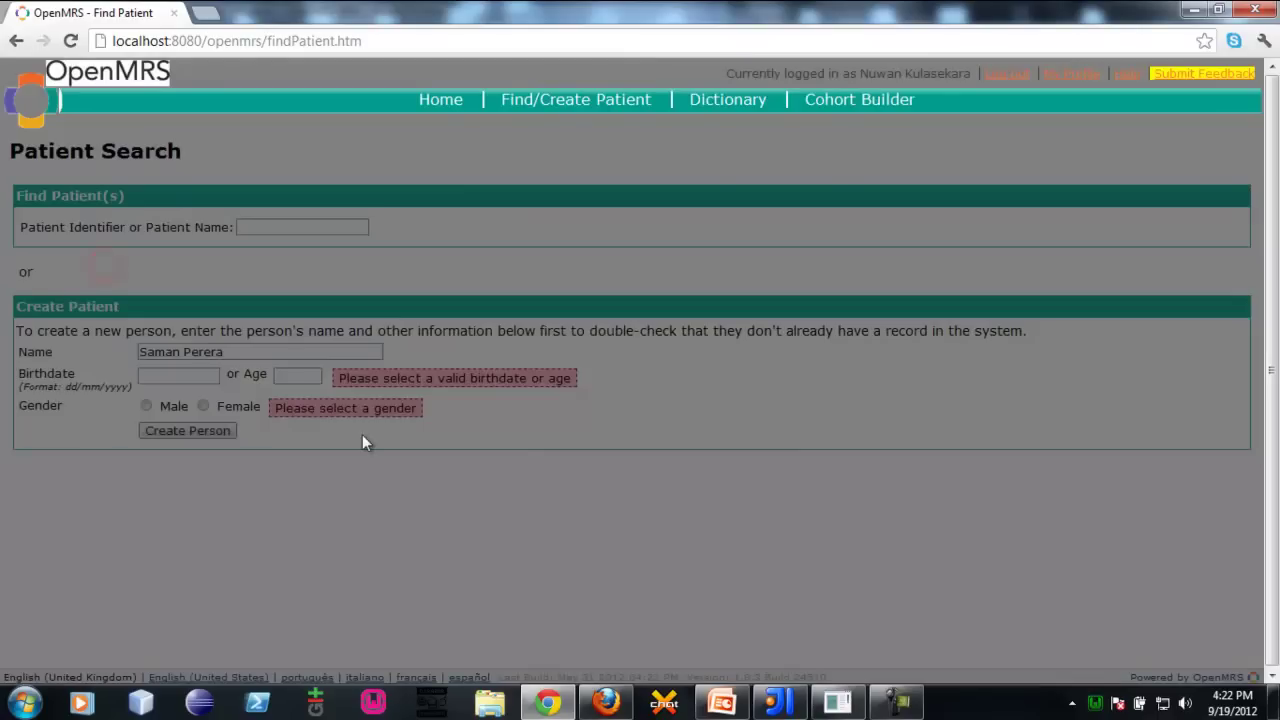
drag(332, 366, 595, 392)
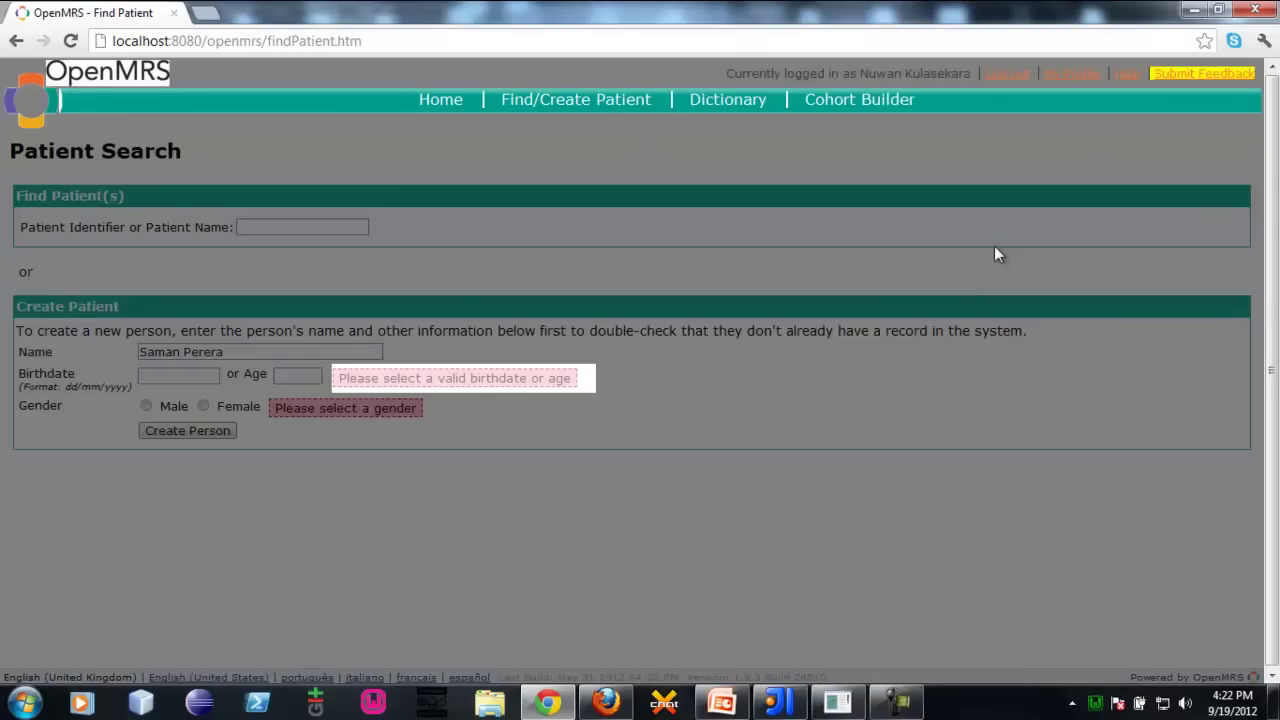
drag(907, 249, 1058, 368)
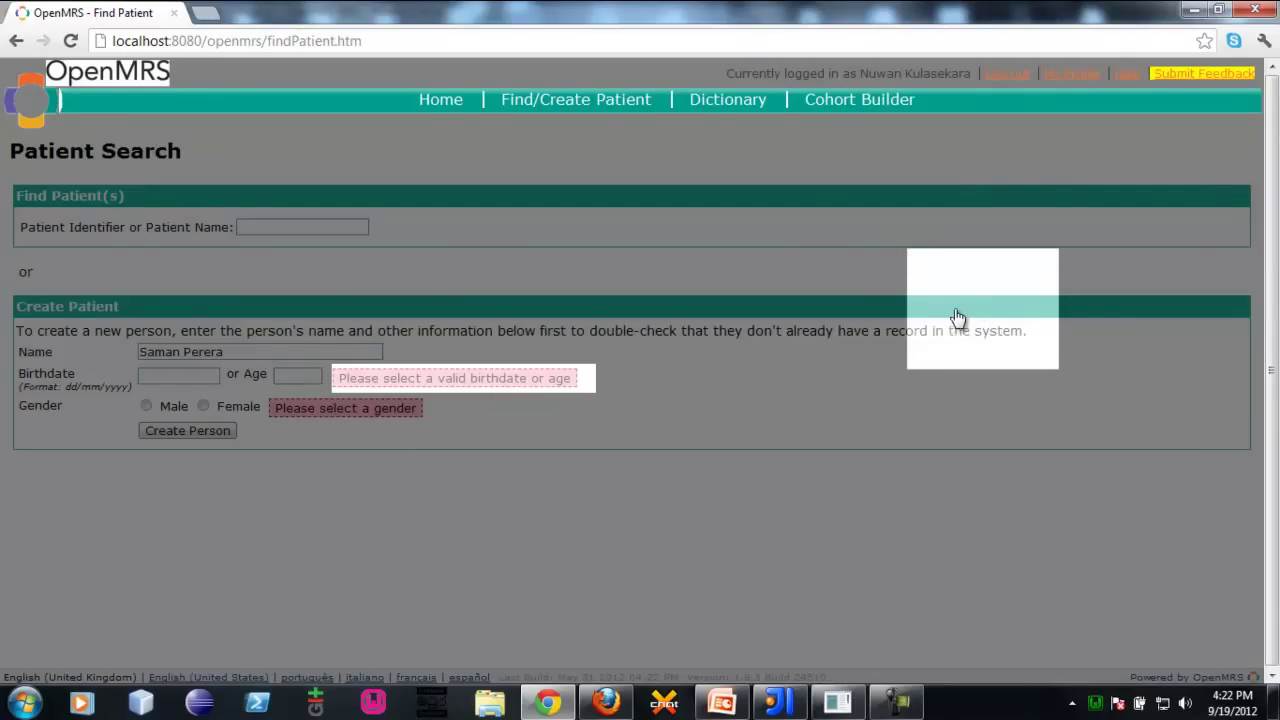
click(1196, 72)
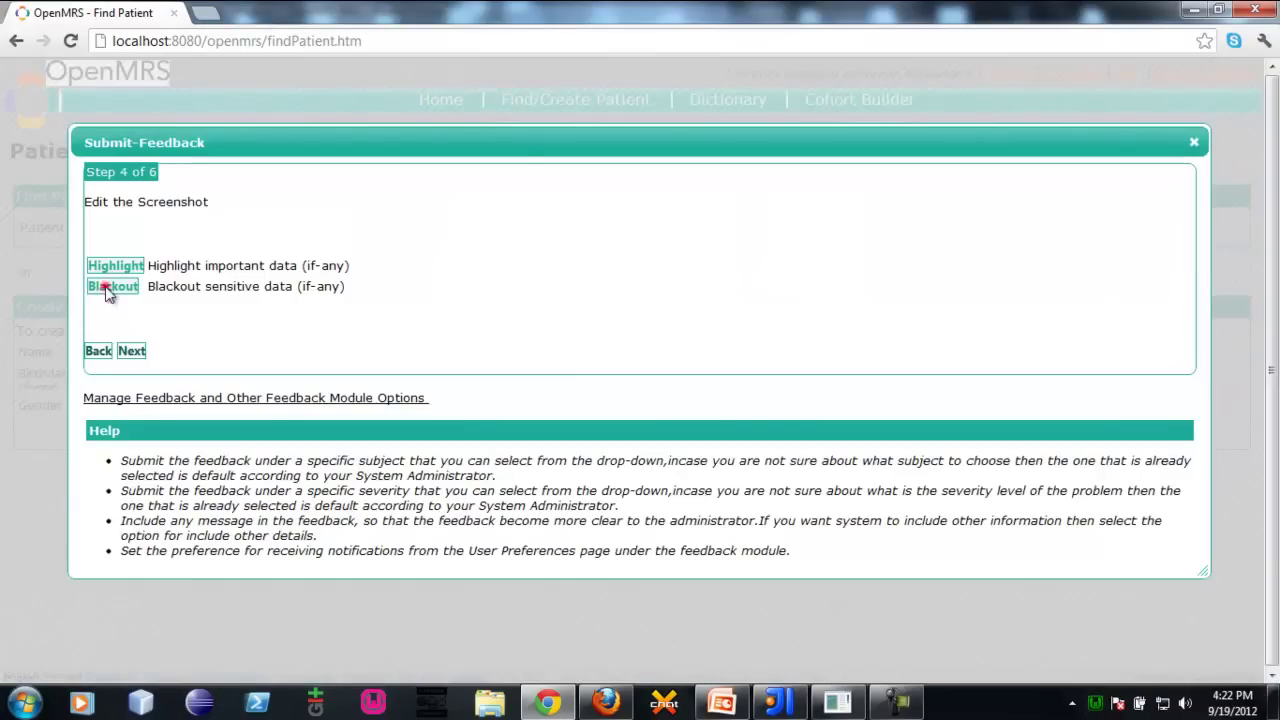
Black out the patient's name field on the screenshot and advance the form to step 5
click(105, 287)
drag(131, 341, 390, 354)
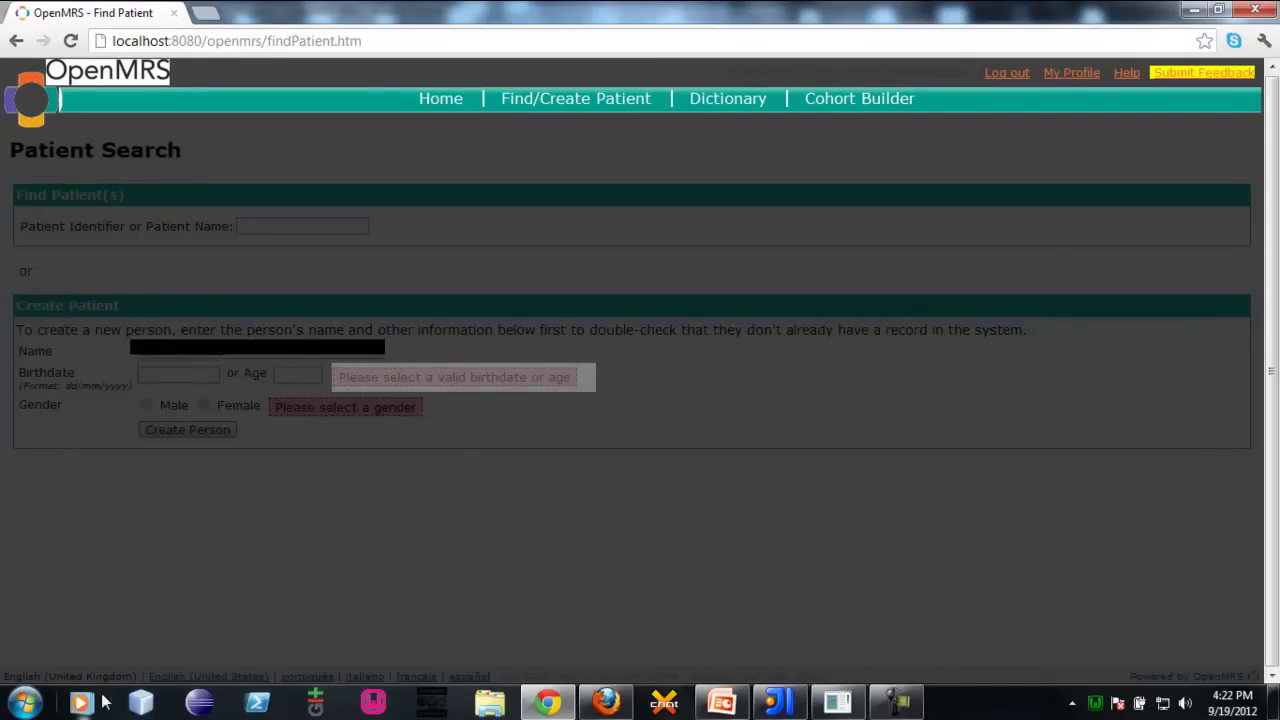
click(175, 345)
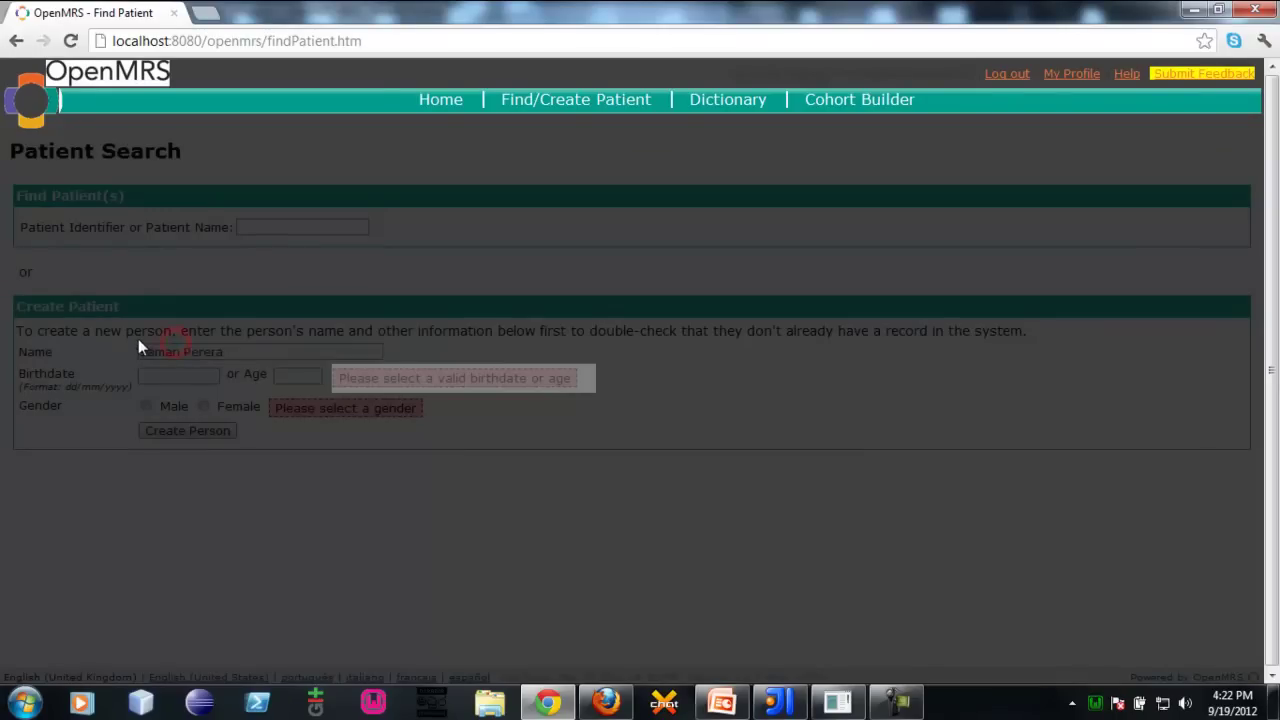
drag(138, 340, 404, 361)
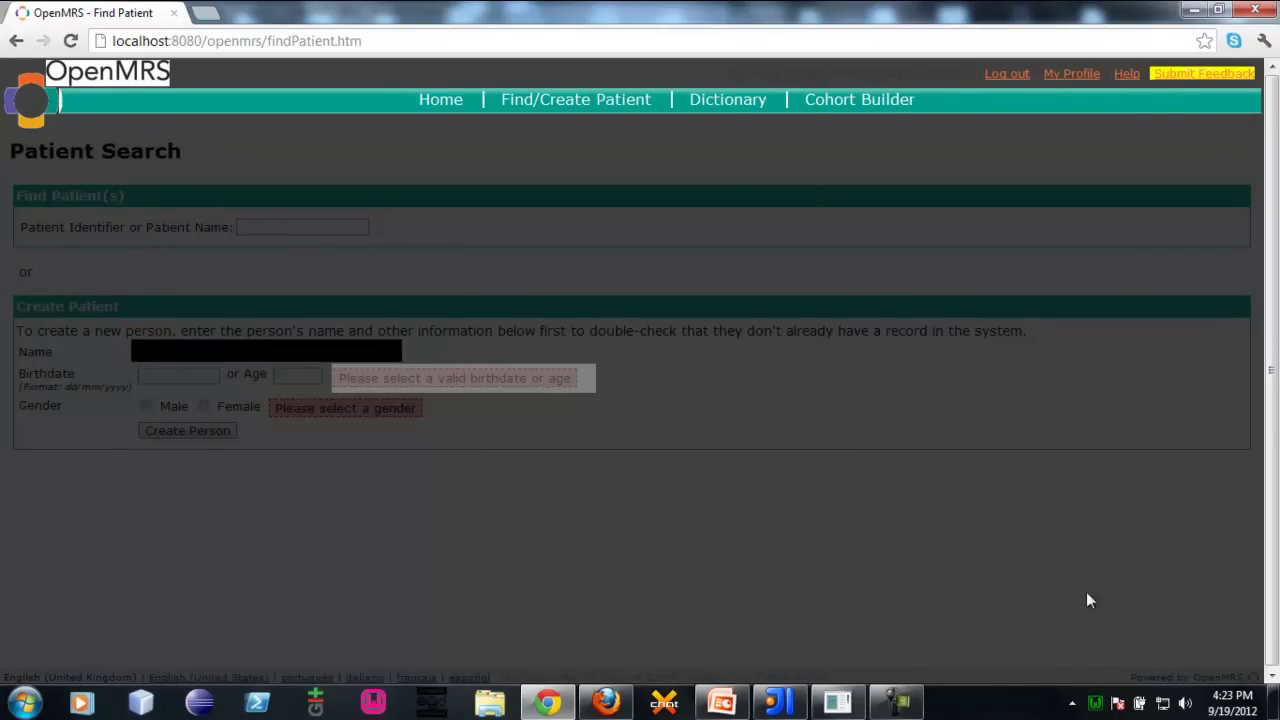
drag(679, 409, 854, 506)
click(766, 475)
click(1220, 76)
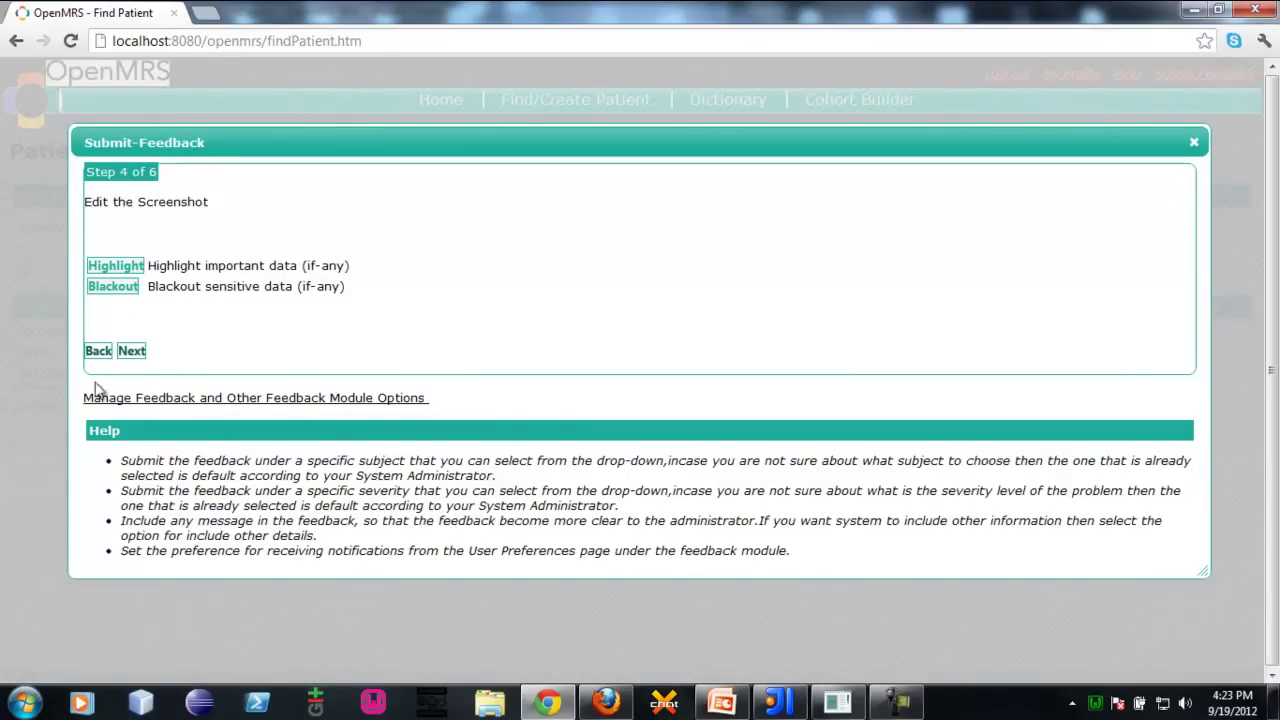
click(131, 351)
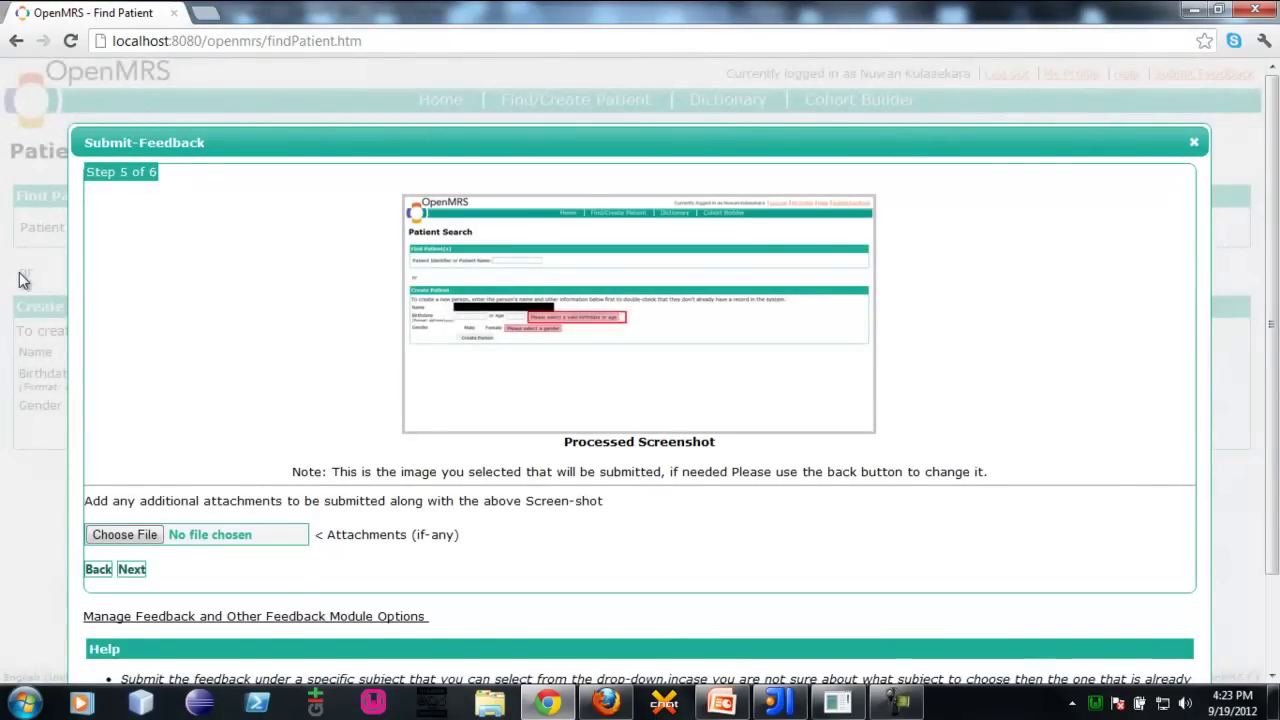
Open the processed screenshot full size in a new tab, then return to the feedback form
click(524, 231)
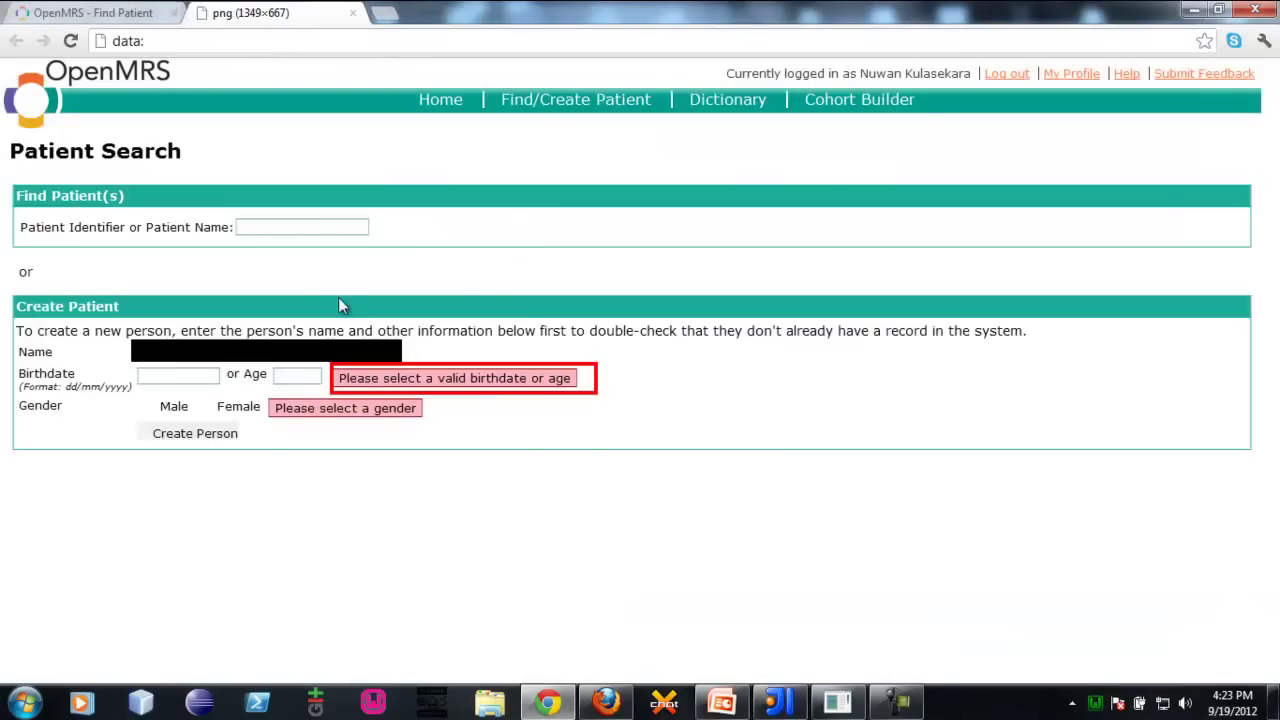
click(337, 296)
click(130, 12)
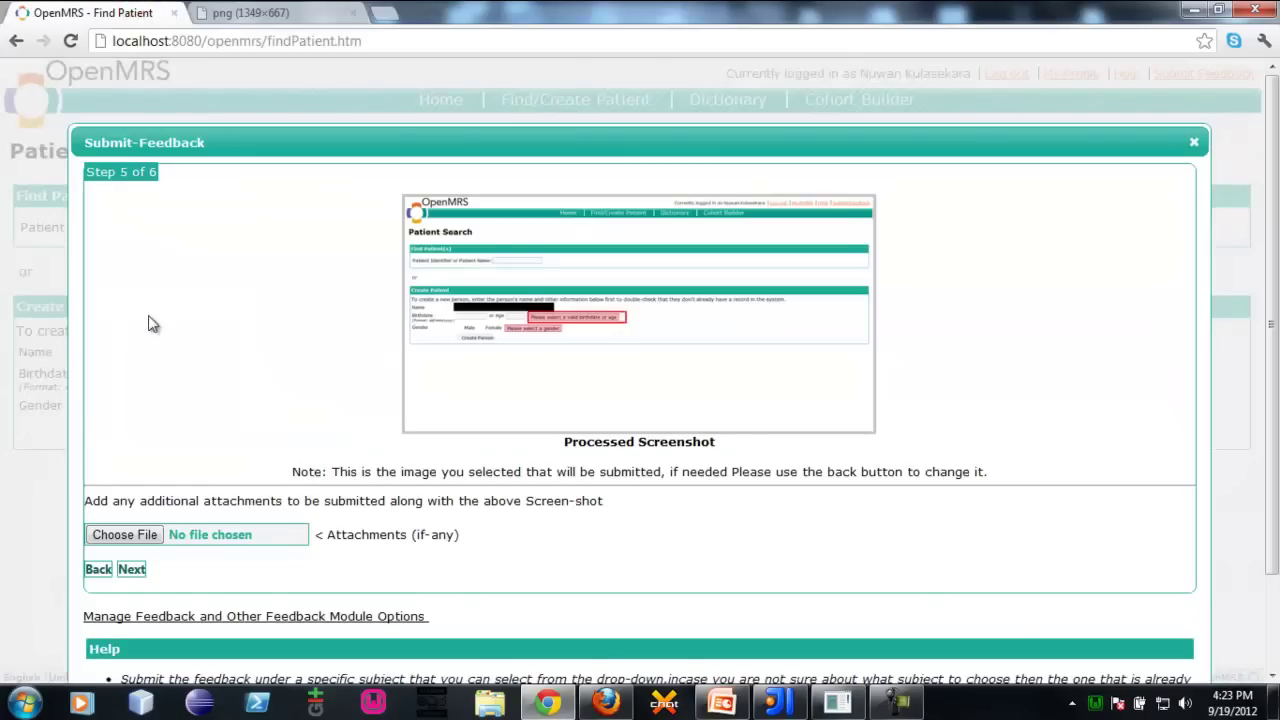
scroll(146, 300, down, 2)
scroll(146, 300, up, 2)
scroll(10, 430, down, 2)
Open the extra-attachment file picker and cancel without adding a file
click(286, 448)
click(130, 418)
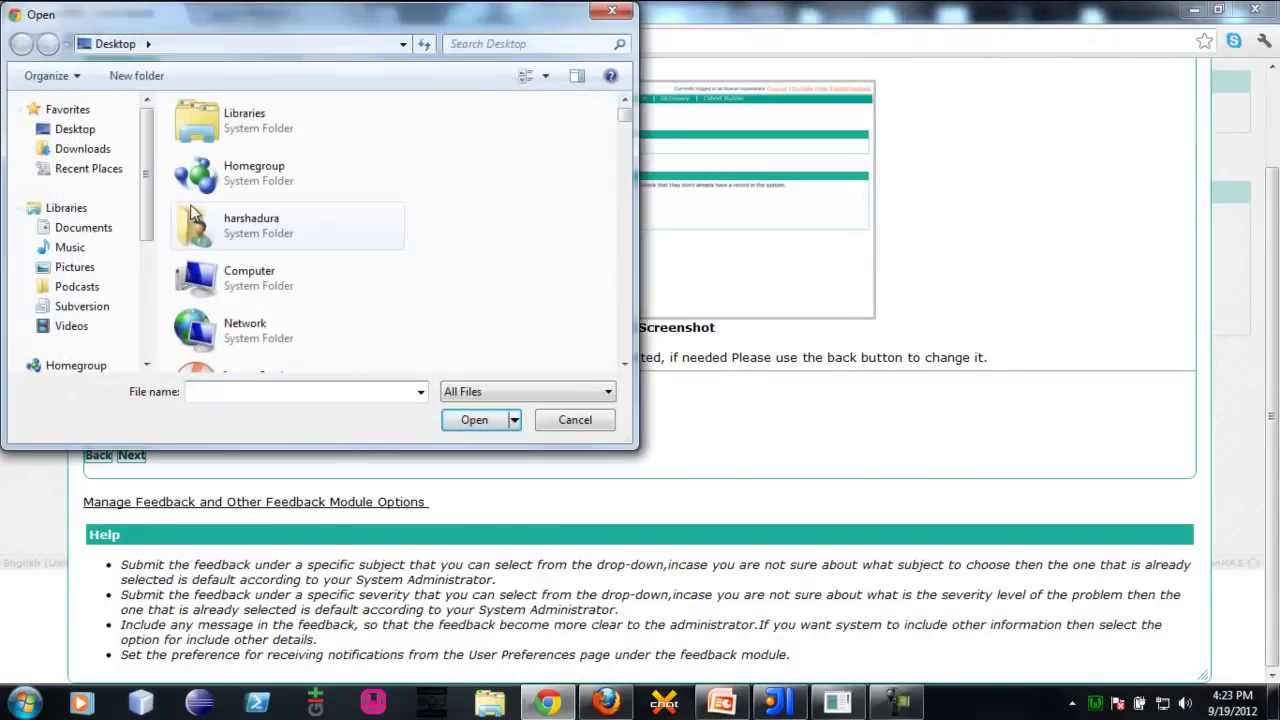
scroll(326, 206, down, 5)
scroll(336, 240, down, 10)
click(575, 420)
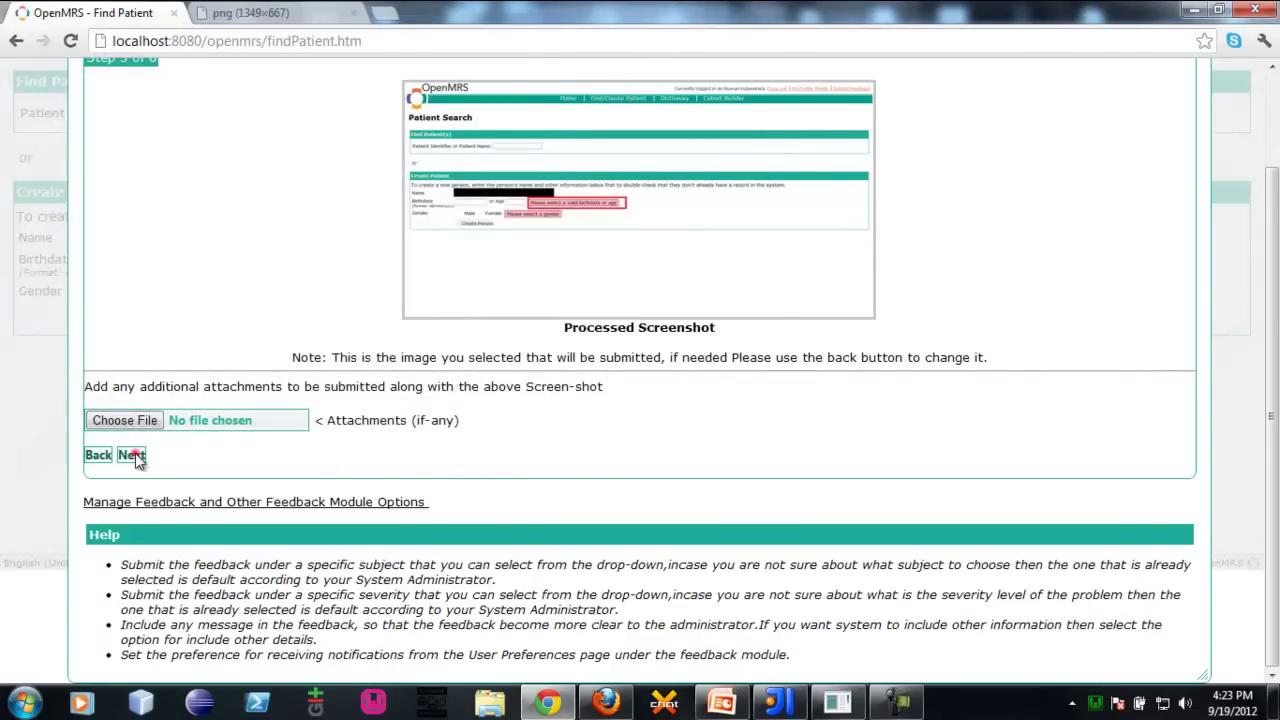
Advance to step 6 of 6 and review the subject, severity and page details
click(132, 455)
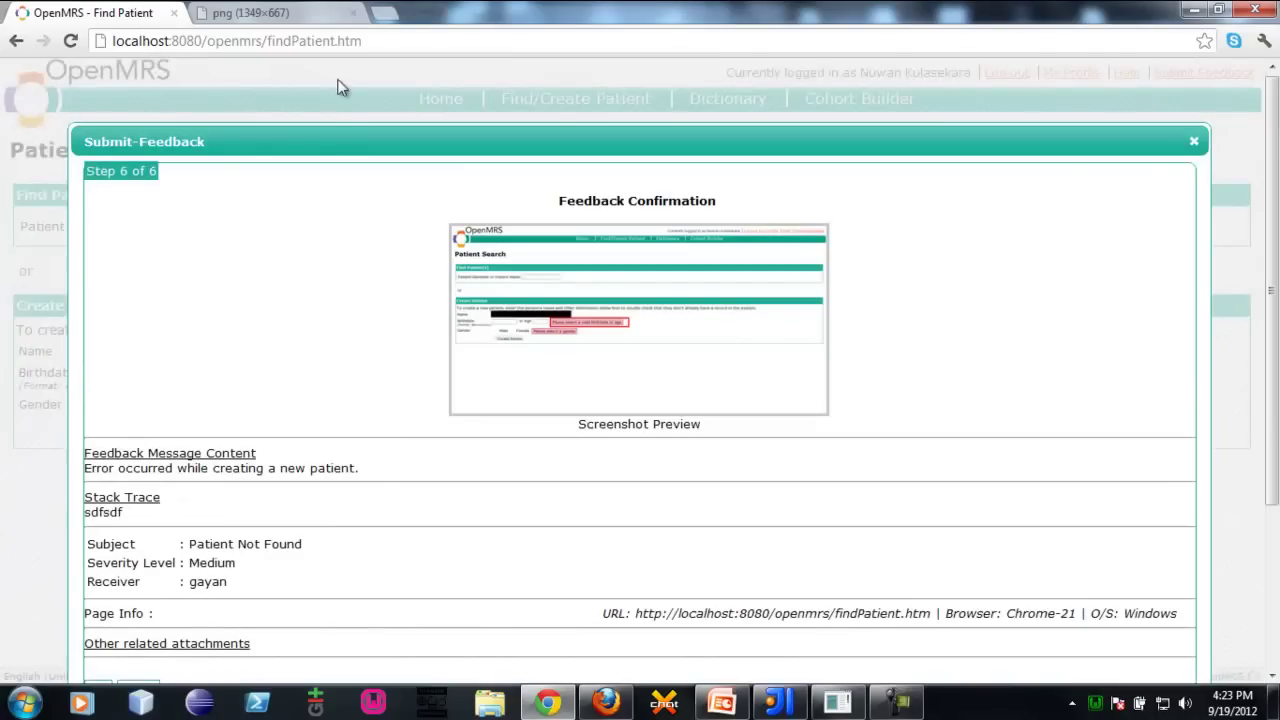
scroll(320, 165, down, 2)
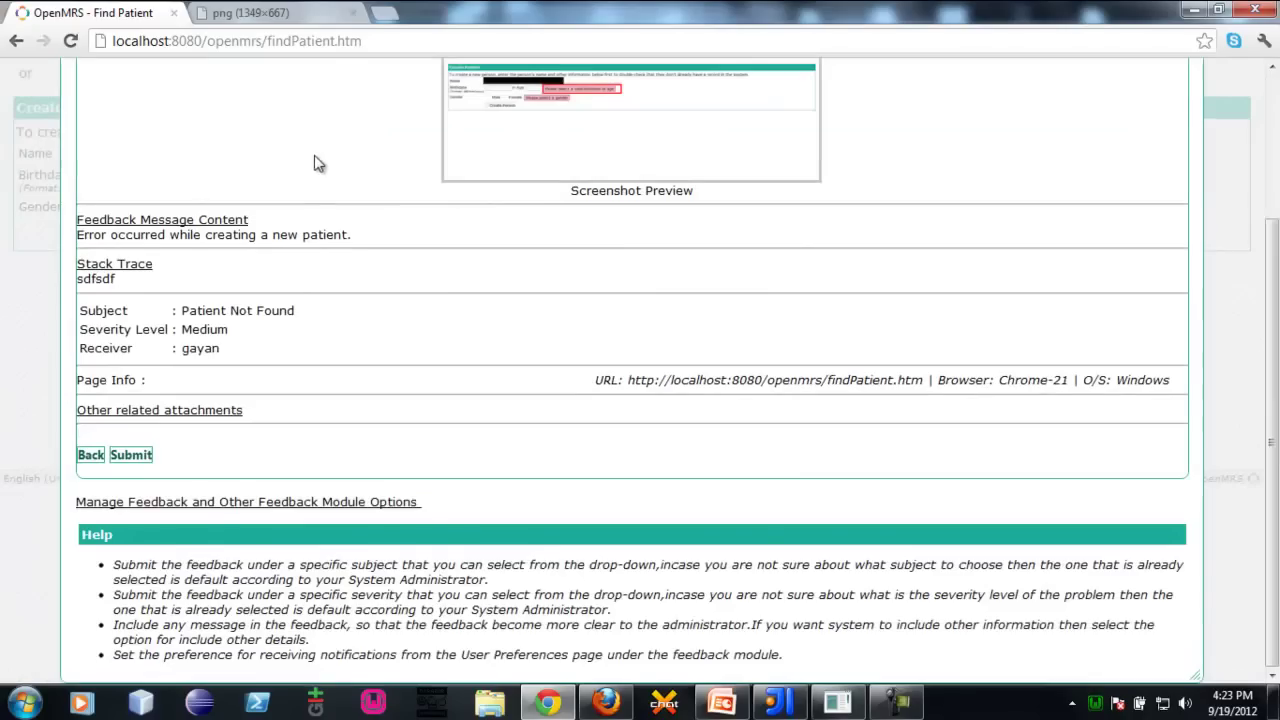
scroll(322, 158, up, 2)
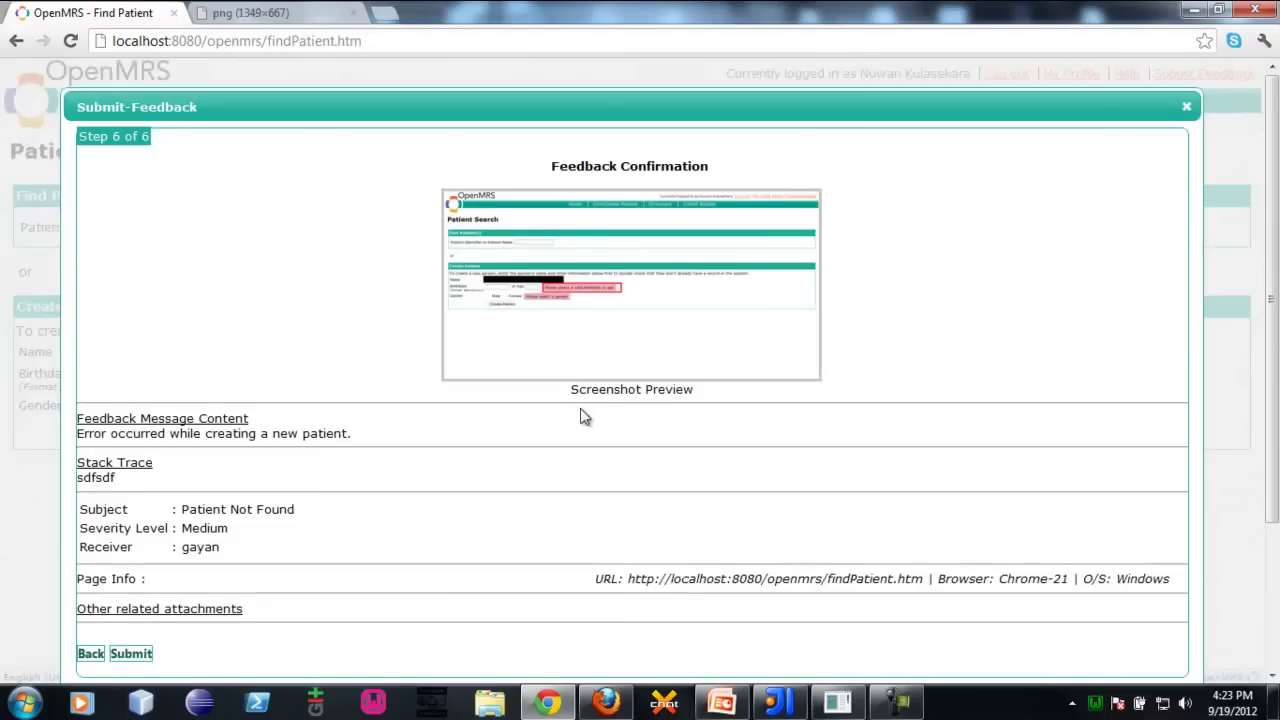
scroll(548, 316, down, 2)
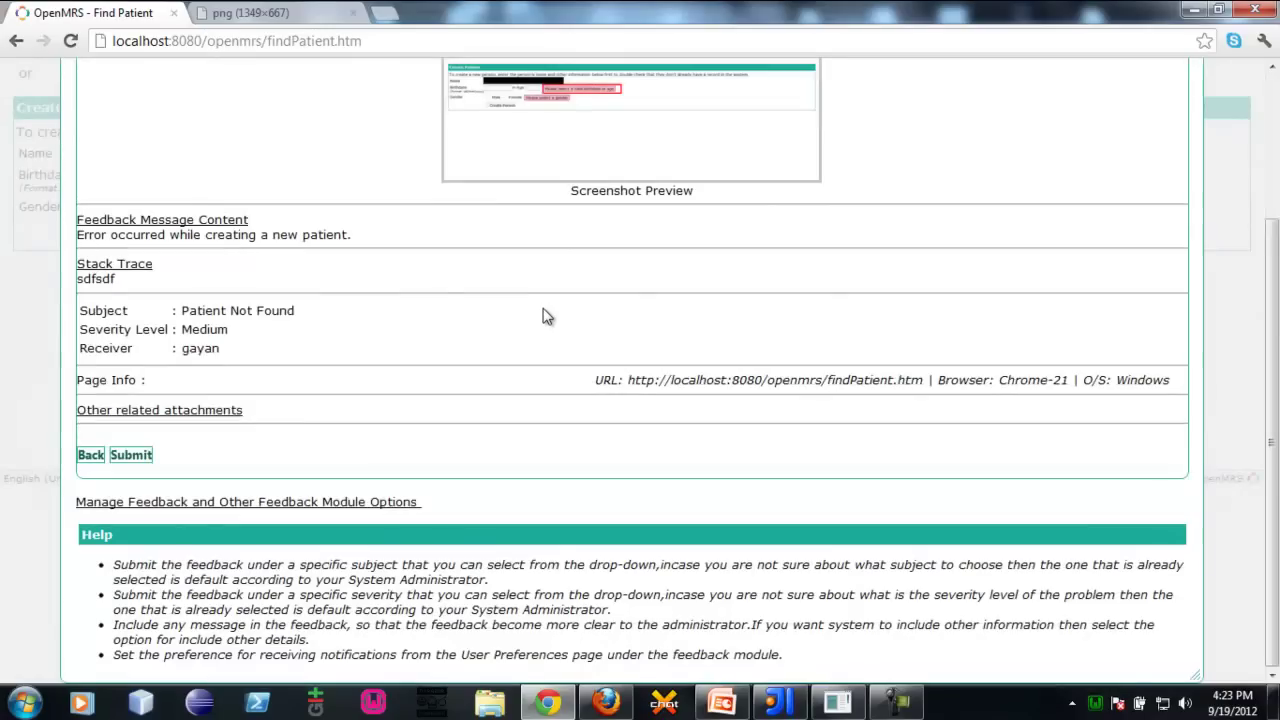
click(546, 316)
Point out the Page Info label, page URL and O/S: Windows, then submit the feedback
drag(75, 381, 177, 377)
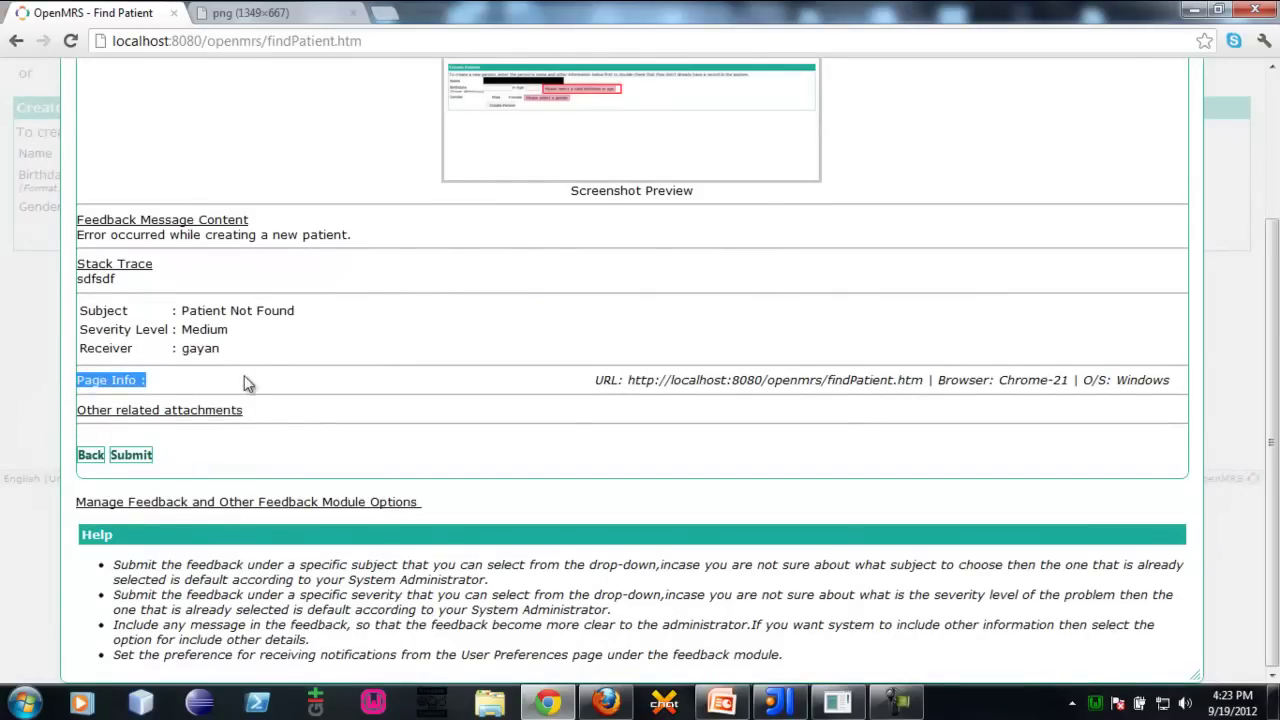
click(590, 379)
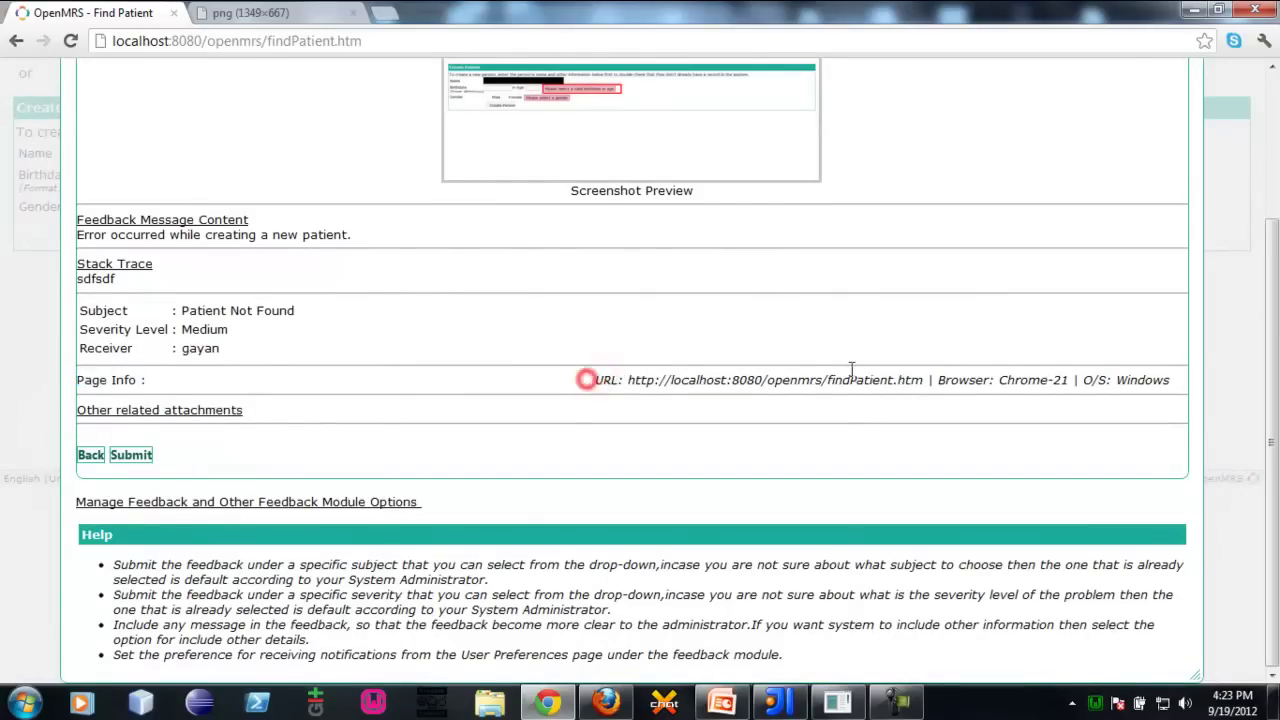
drag(928, 370, 948, 379)
click(960, 379)
drag(1115, 381, 1110, 381)
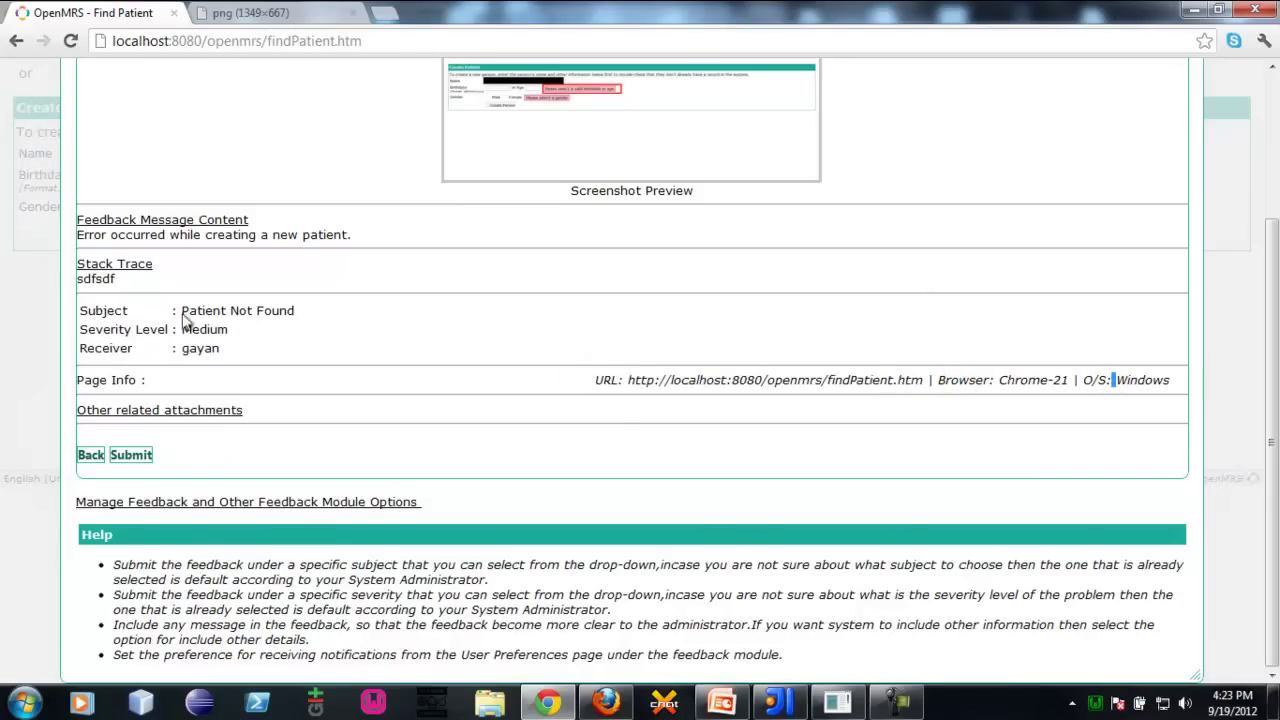
click(146, 456)
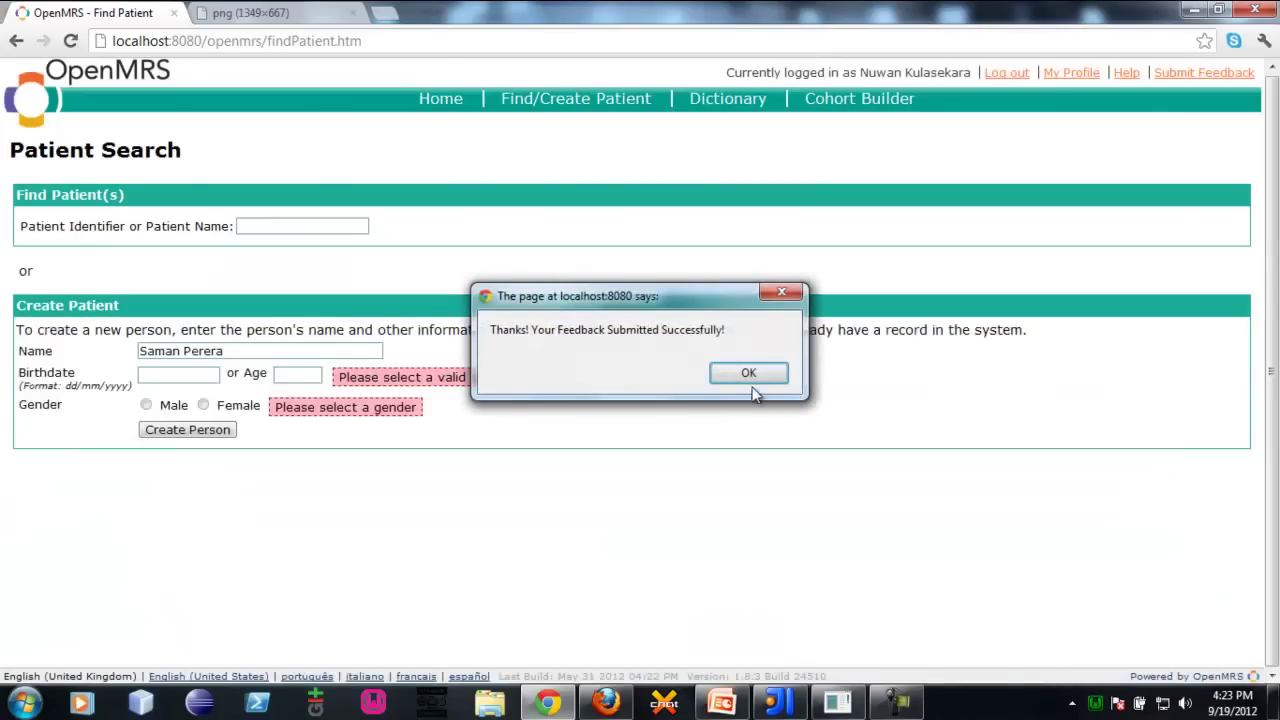
Dismiss the success alert and go to Manage Feedback to find ticket 20, Patient Not Found
click(757, 379)
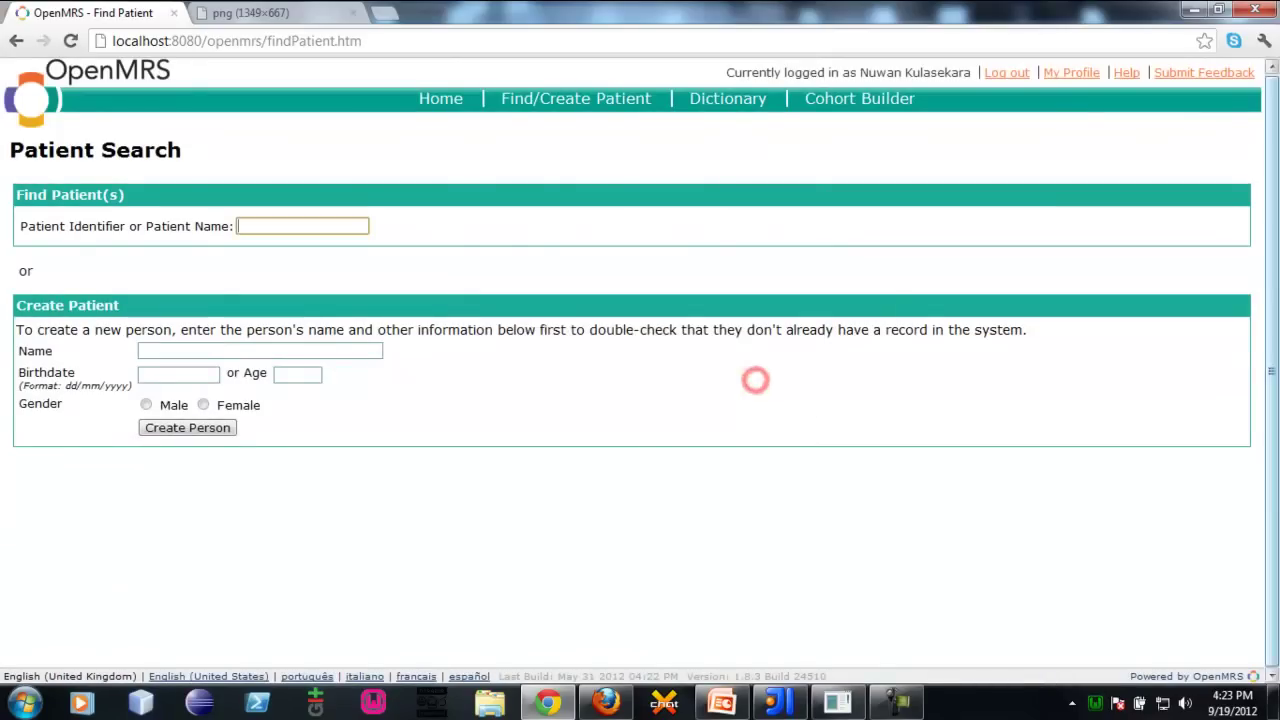
click(1036, 186)
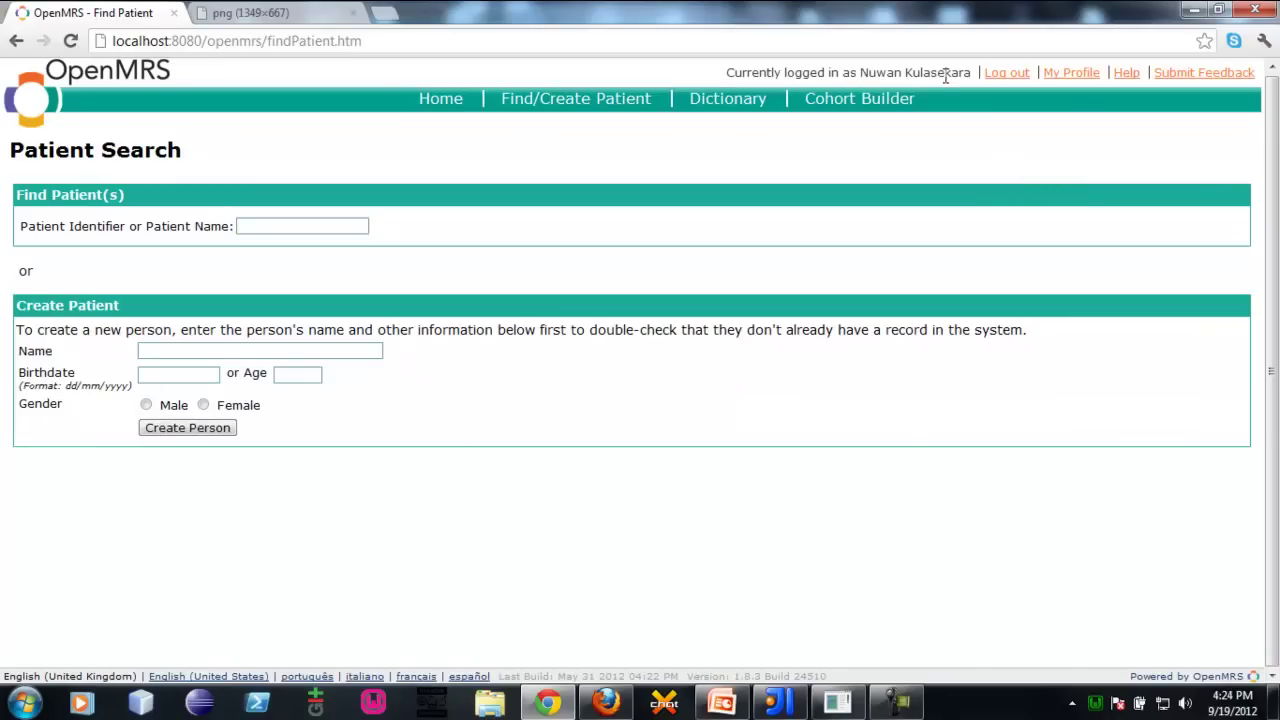
click(1166, 72)
click(224, 392)
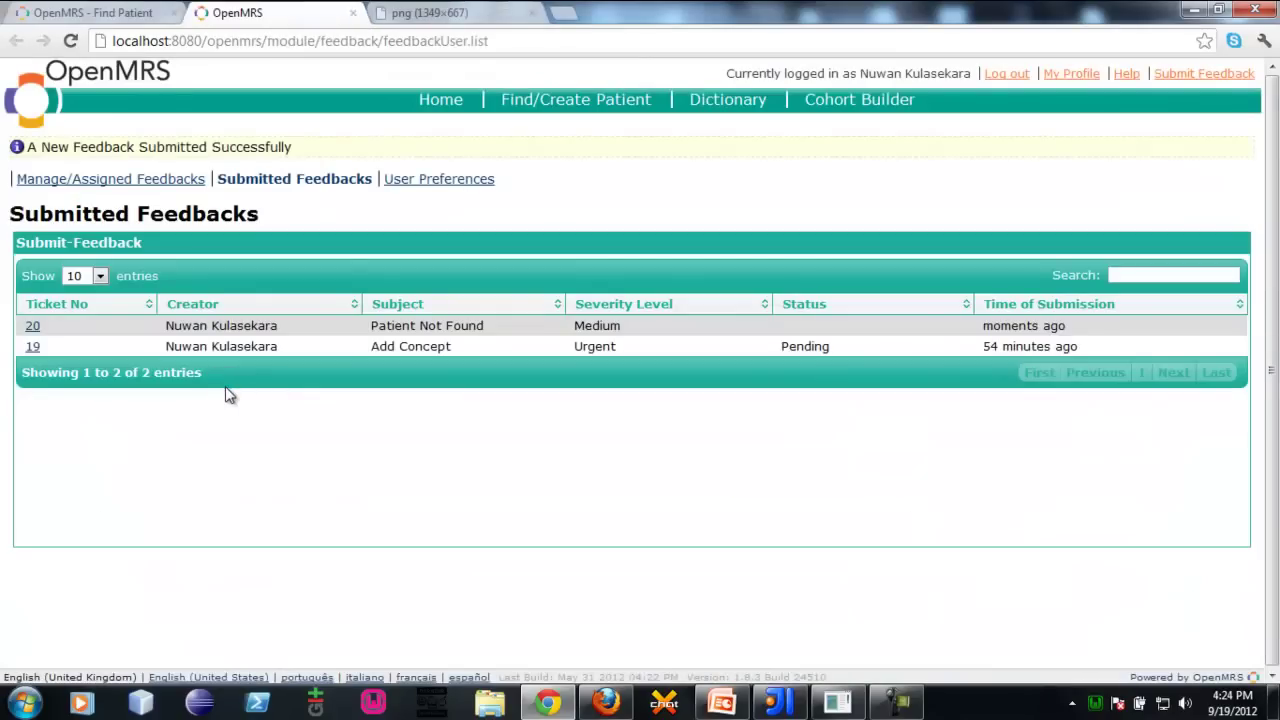
click(1222, 73)
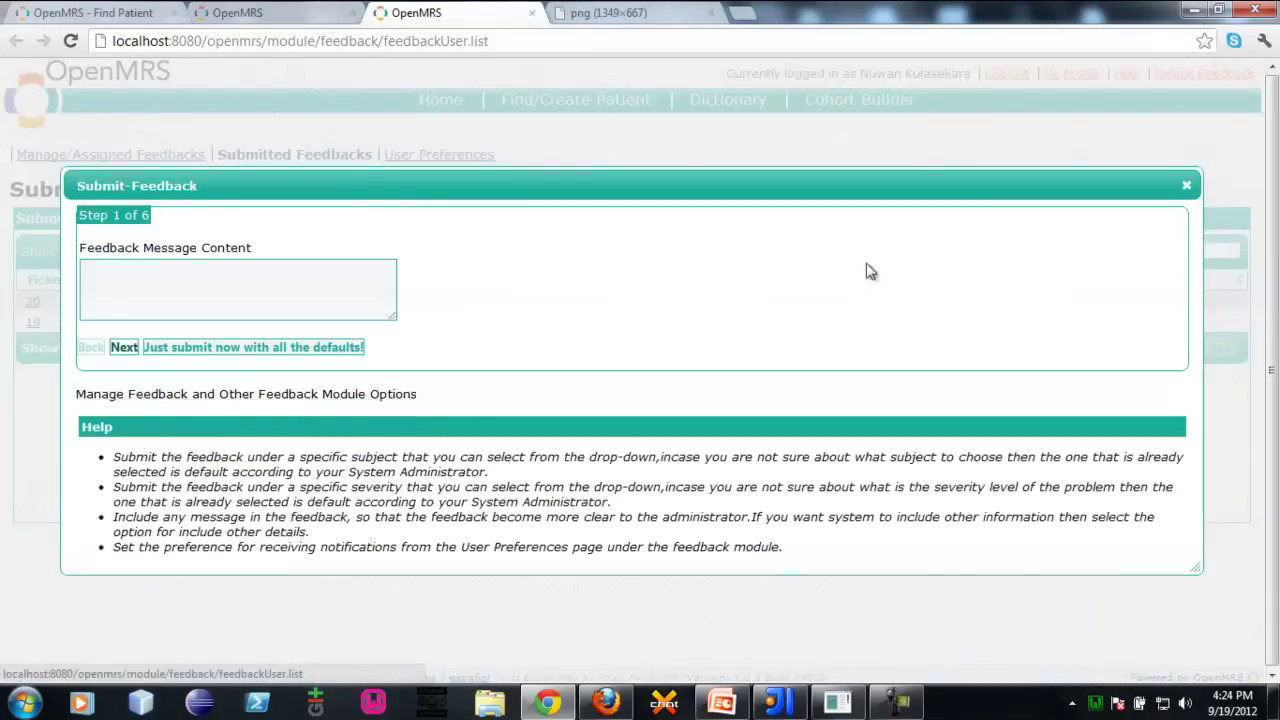
click(181, 394)
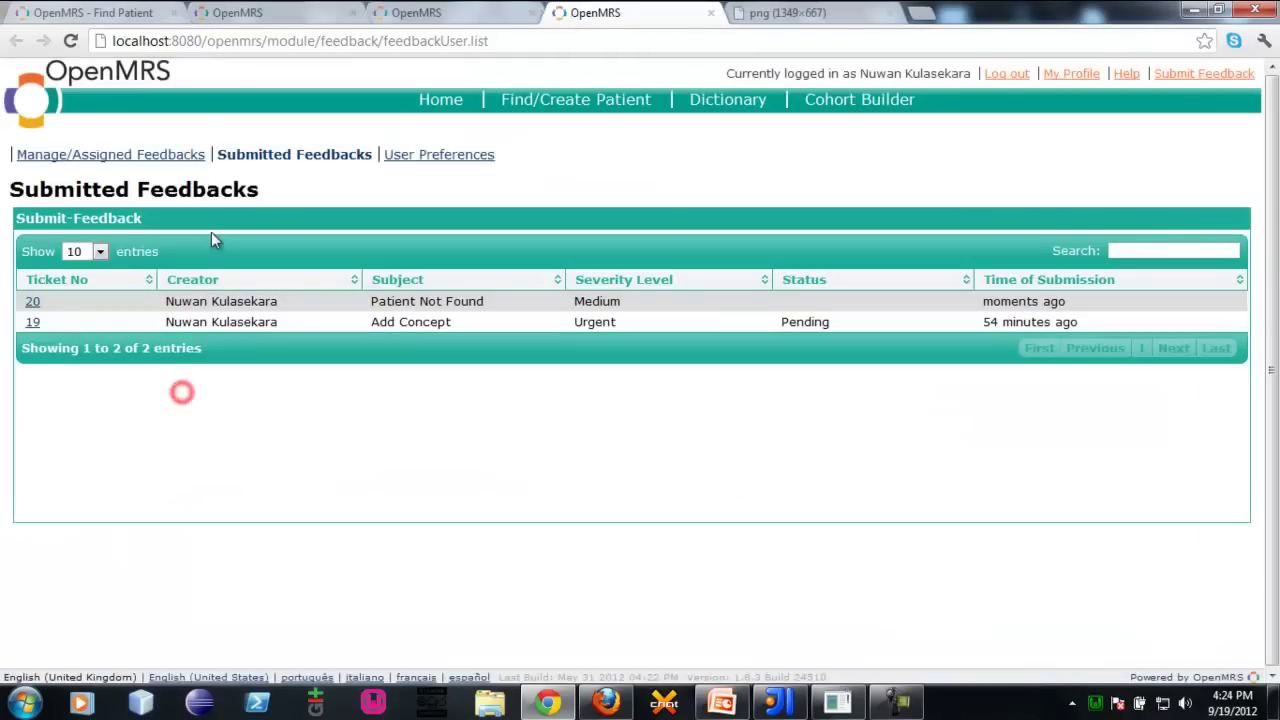
click(241, 424)
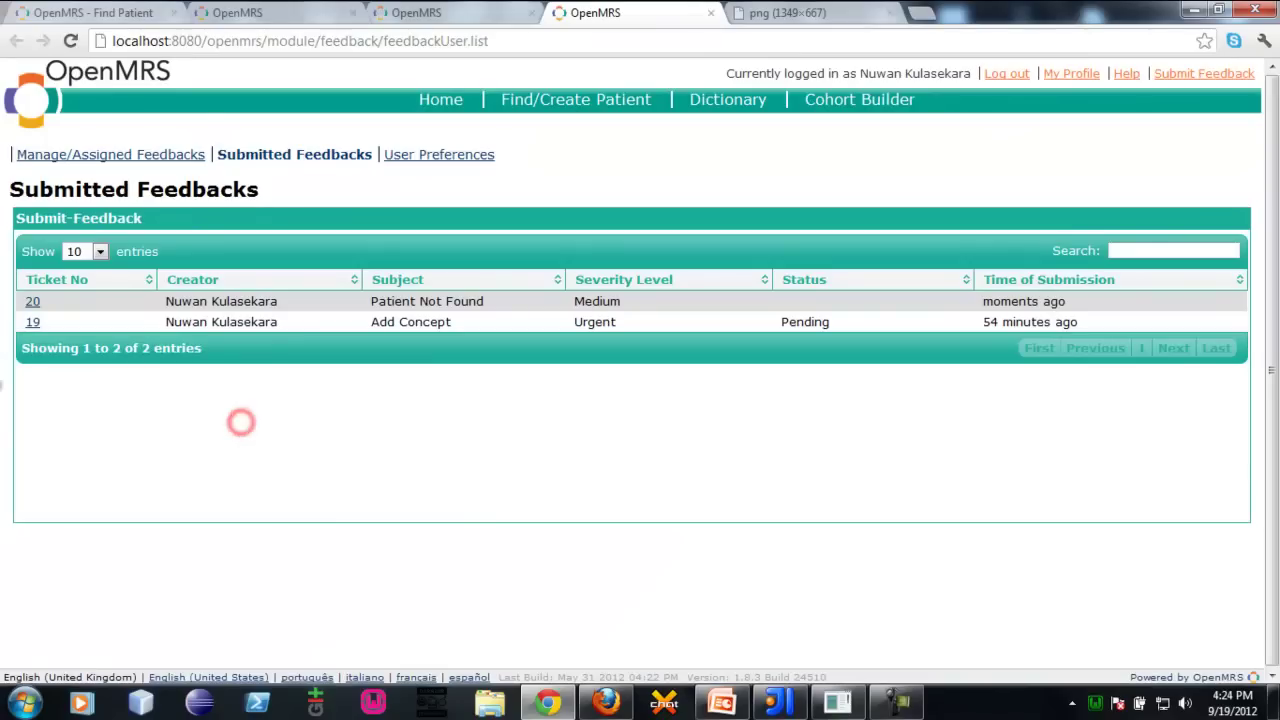
click(4, 437)
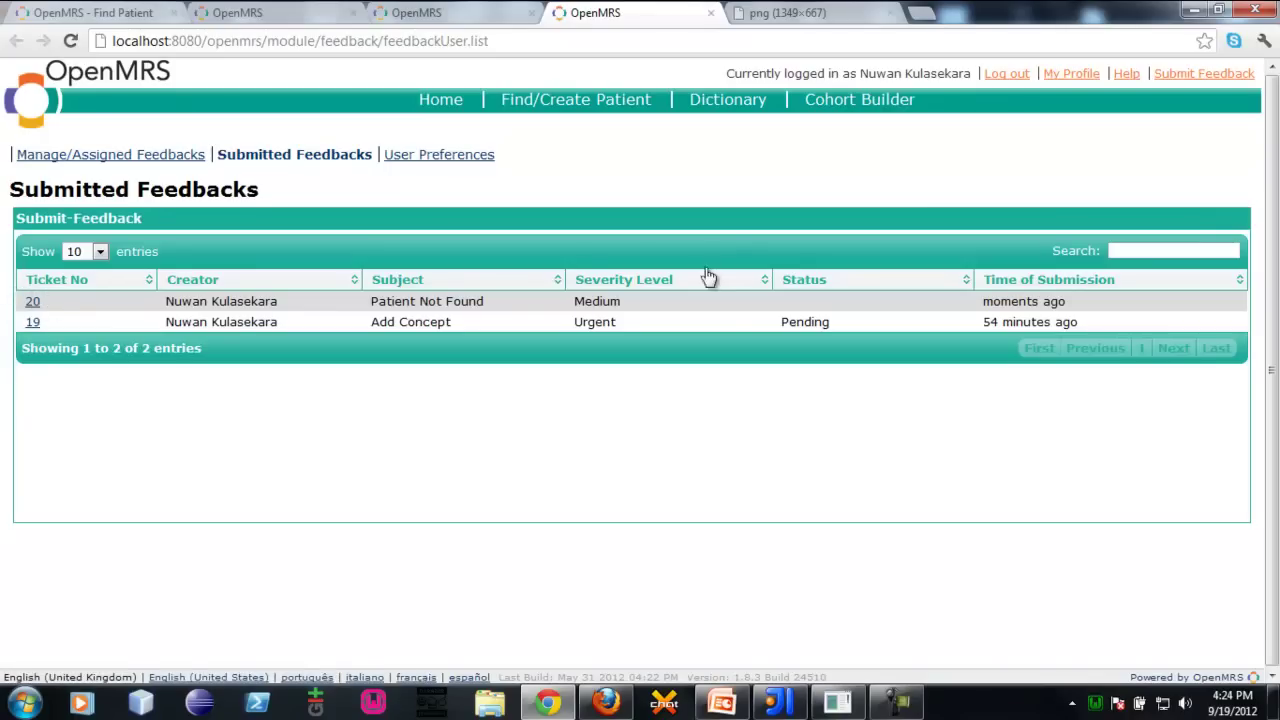
Open ticket 20's details and scroll through its information
click(34, 303)
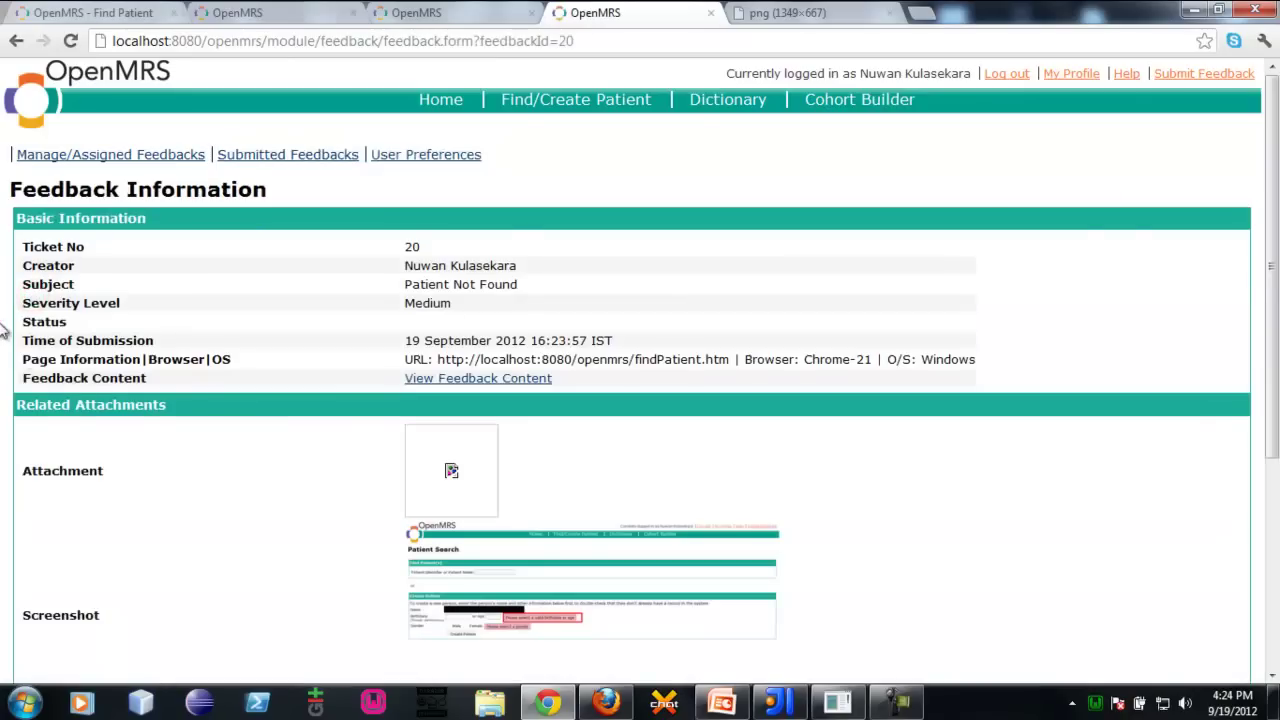
scroll(3, 330, down, 3)
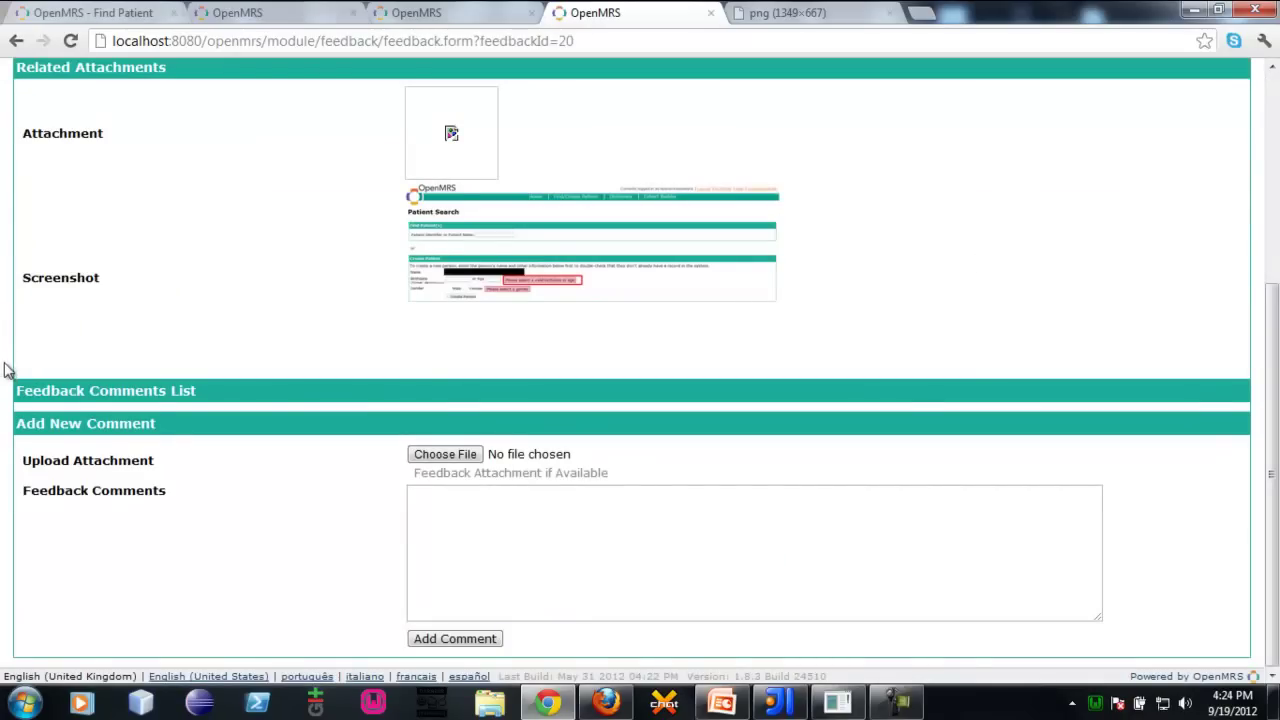
scroll(3, 360, up, 2)
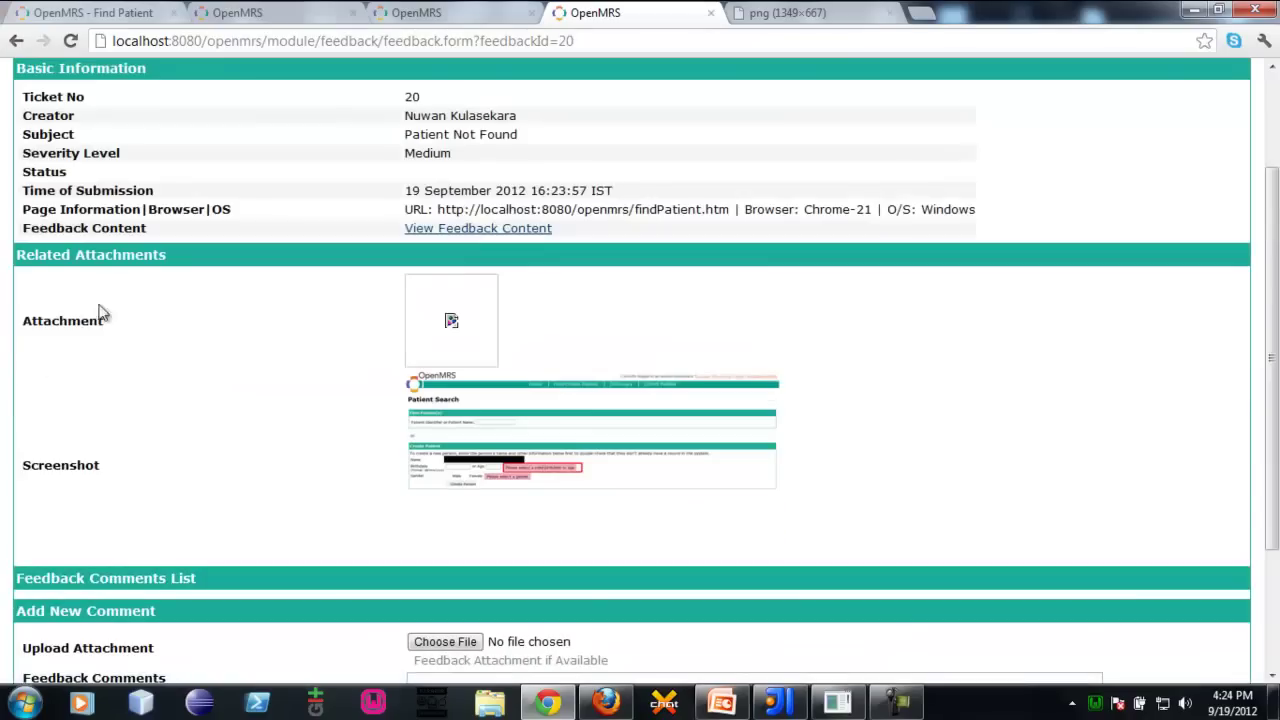
scroll(86, 342, up, 2)
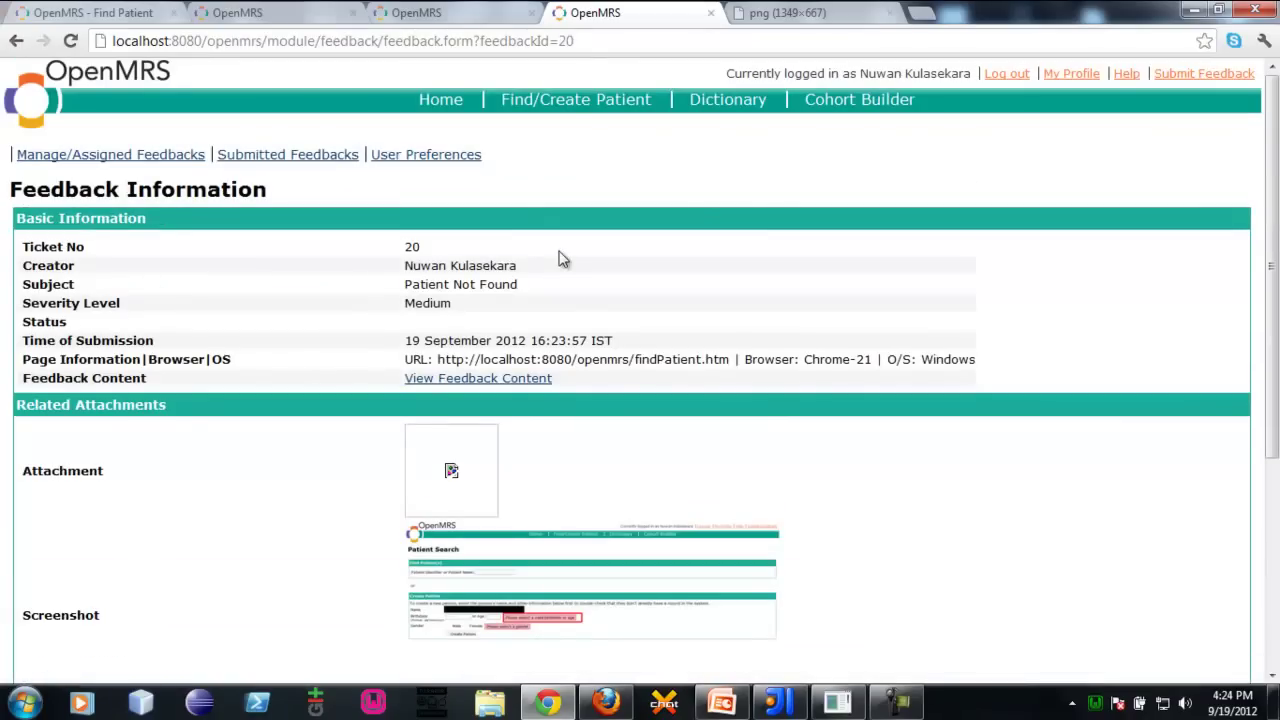
scroll(530, 375, down, 3)
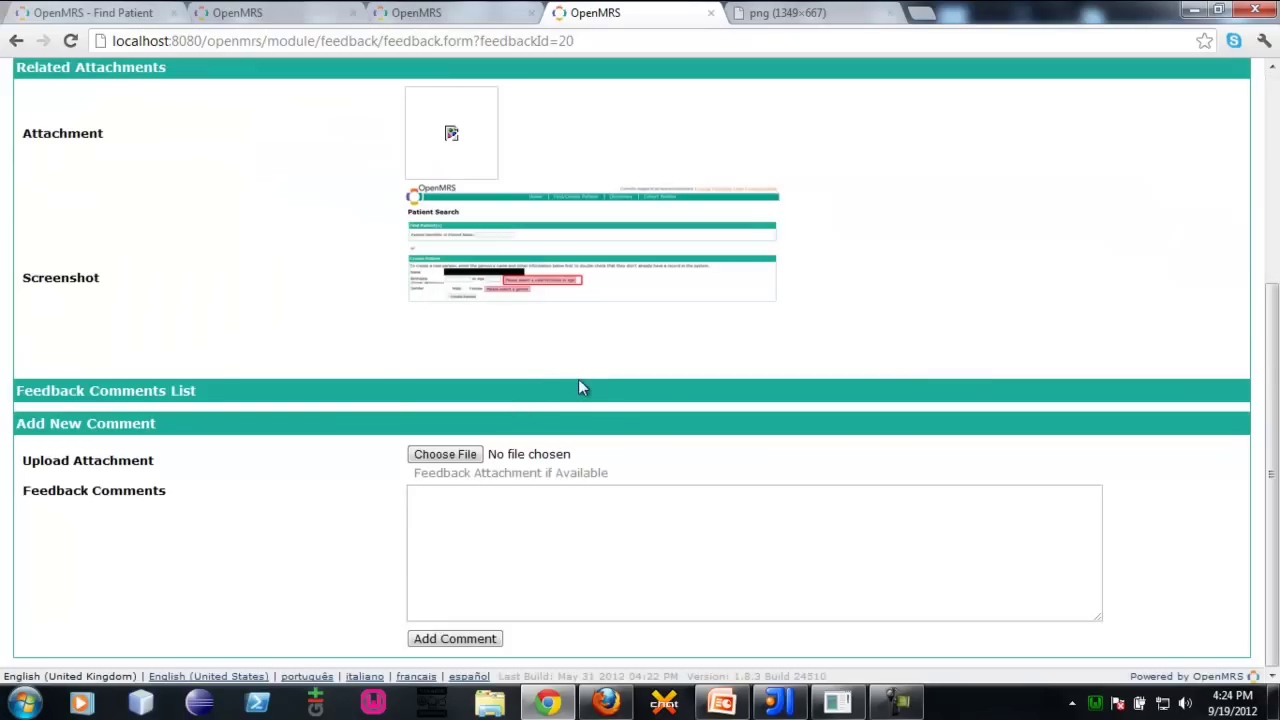
scroll(503, 500, up, 3)
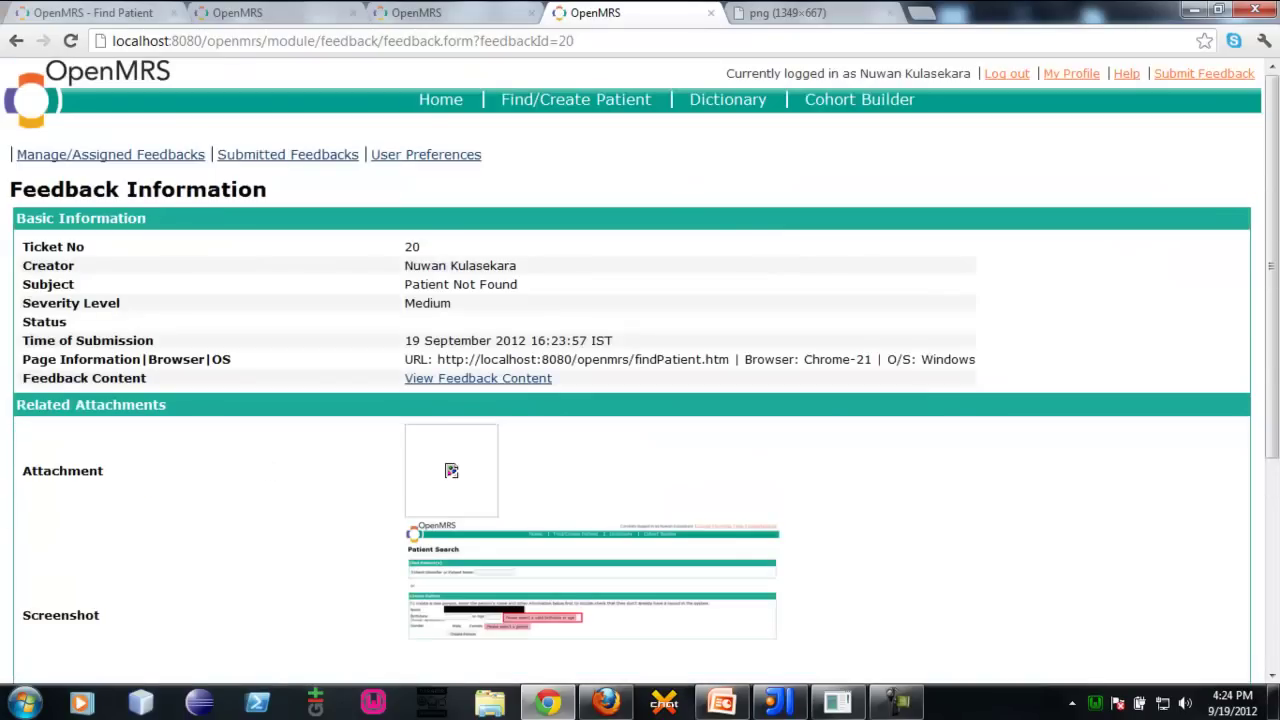
scroll(427, 514, down, 3)
Post the comment 'sdfsdfsdf' on ticket 20 and highlight its text, author and time
click(449, 543)
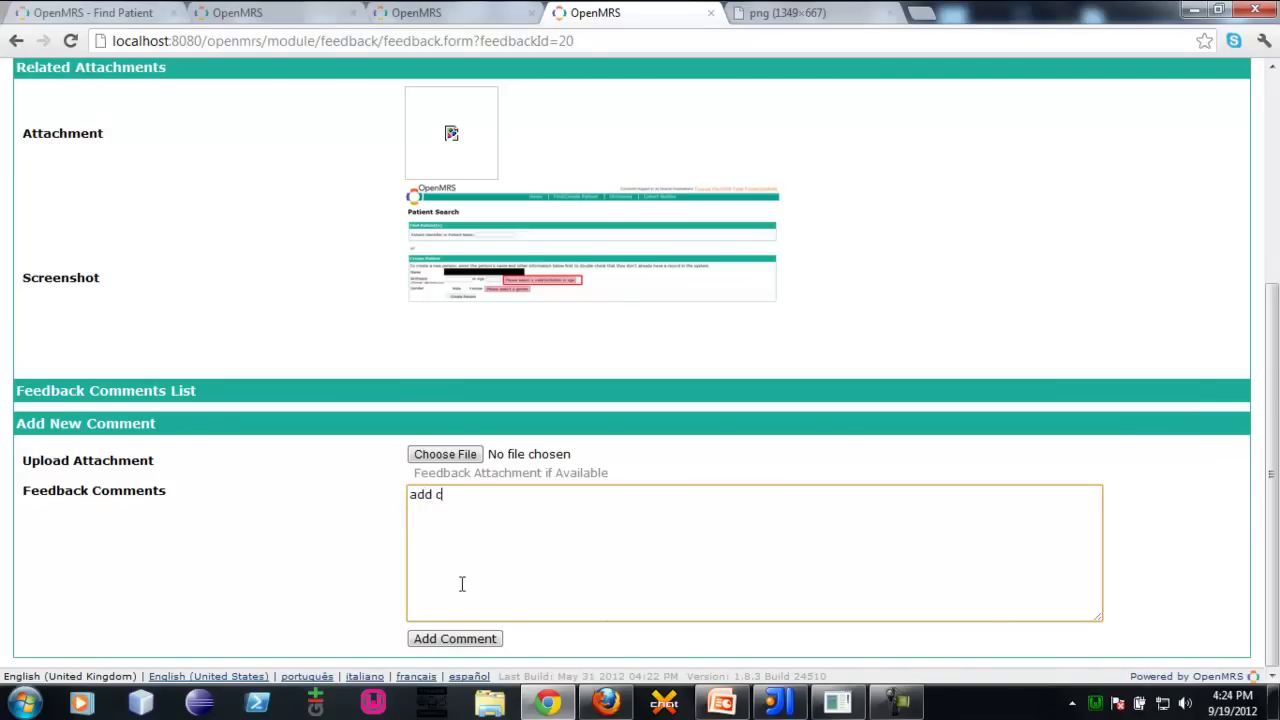
text(sdfsdfsdf)
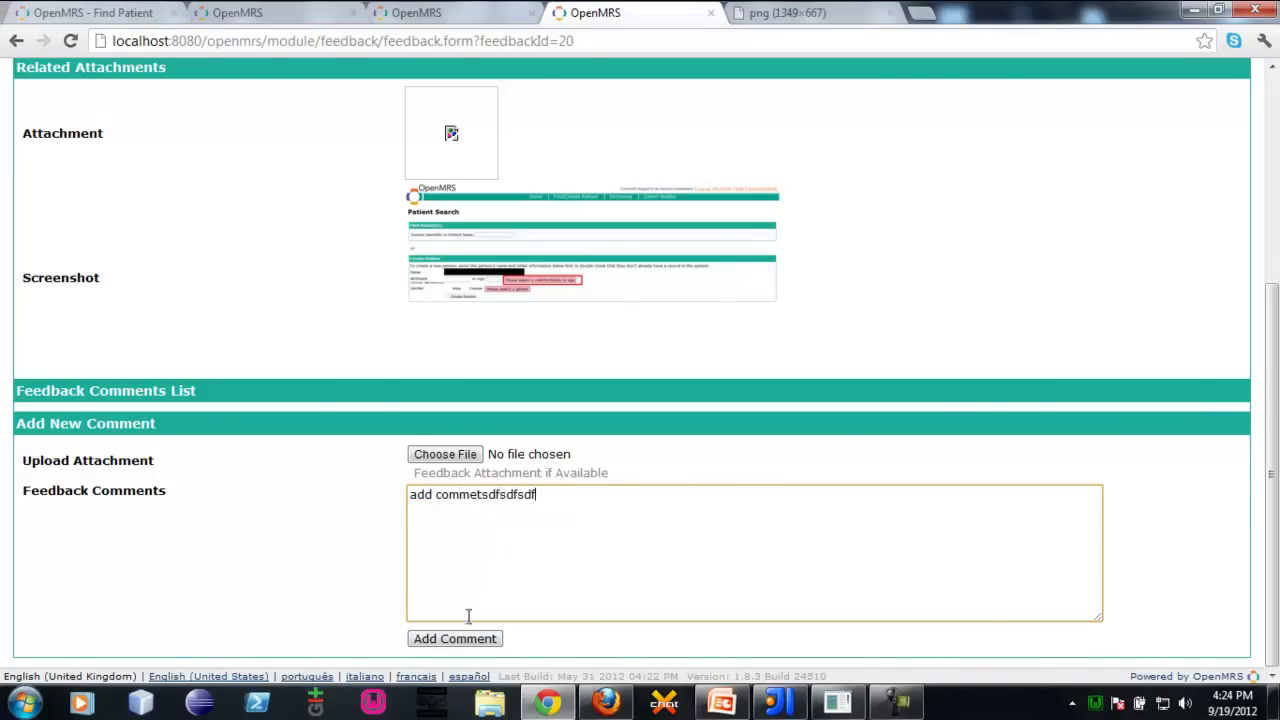
click(470, 638)
scroll(54, 474, down, 4)
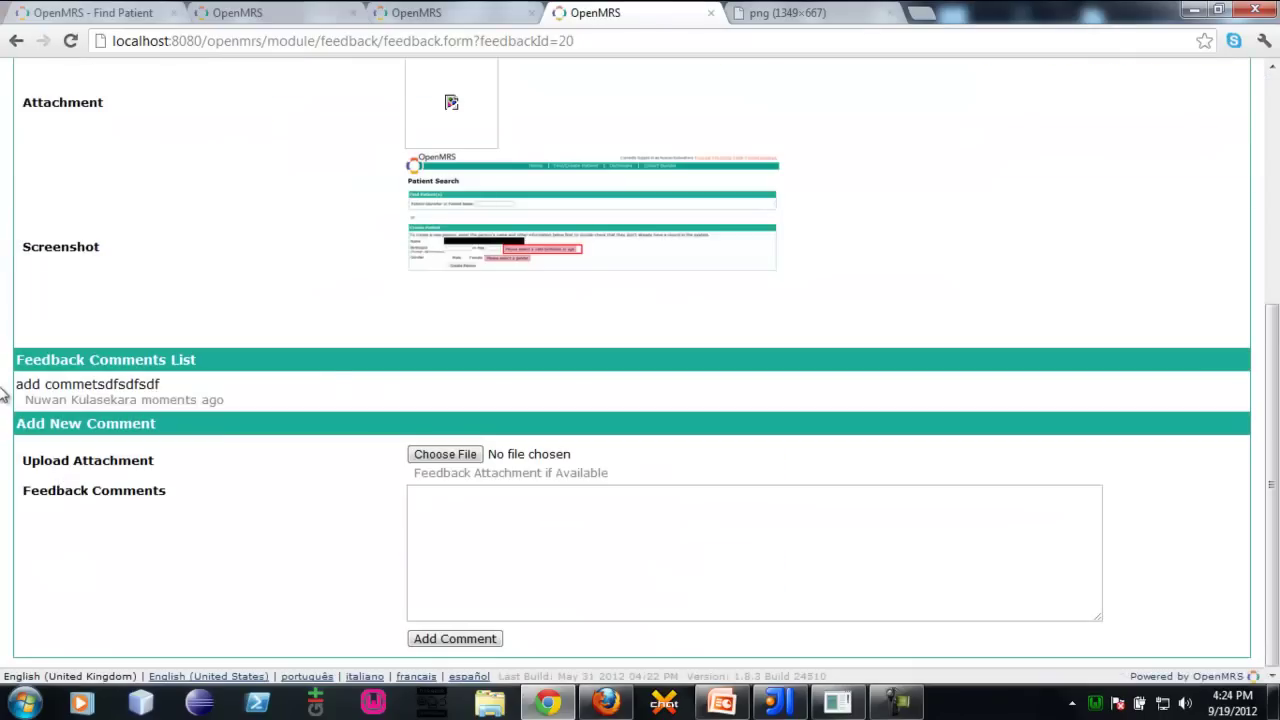
drag(5, 384, 297, 389)
click(190, 393)
drag(18, 401, 328, 392)
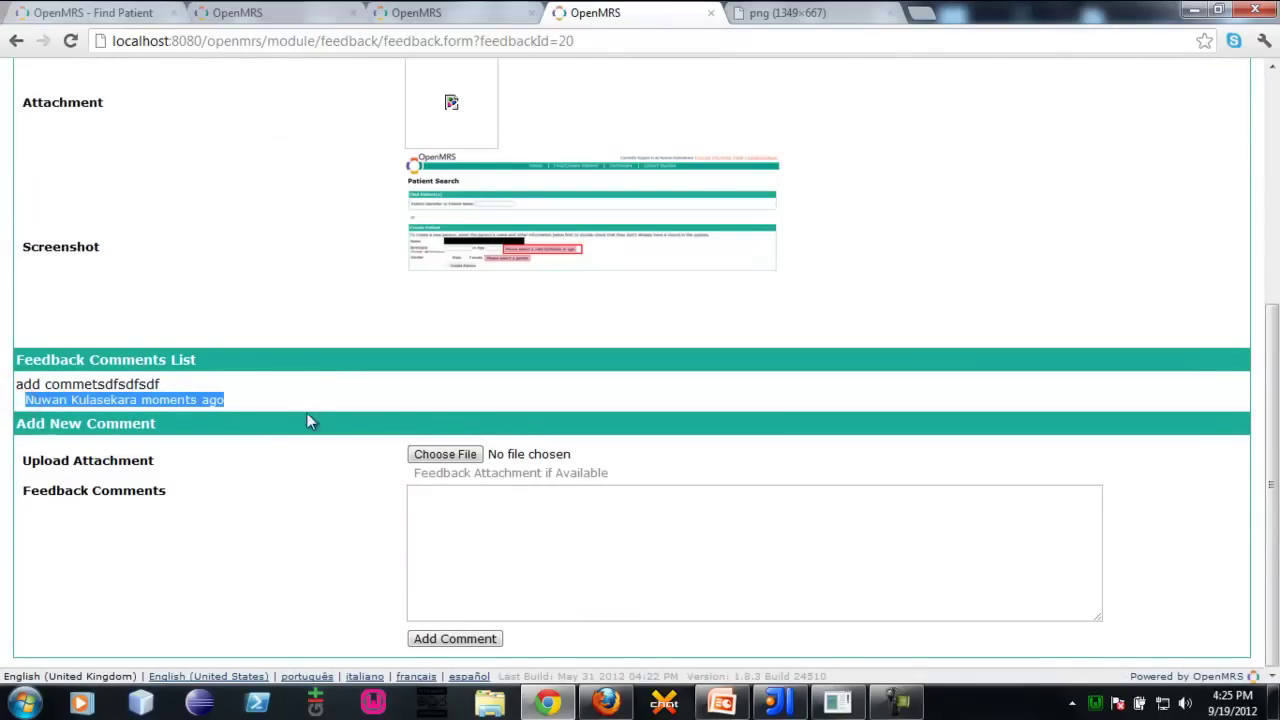
Open the comment attachment picker and cancel without choosing a file
click(474, 452)
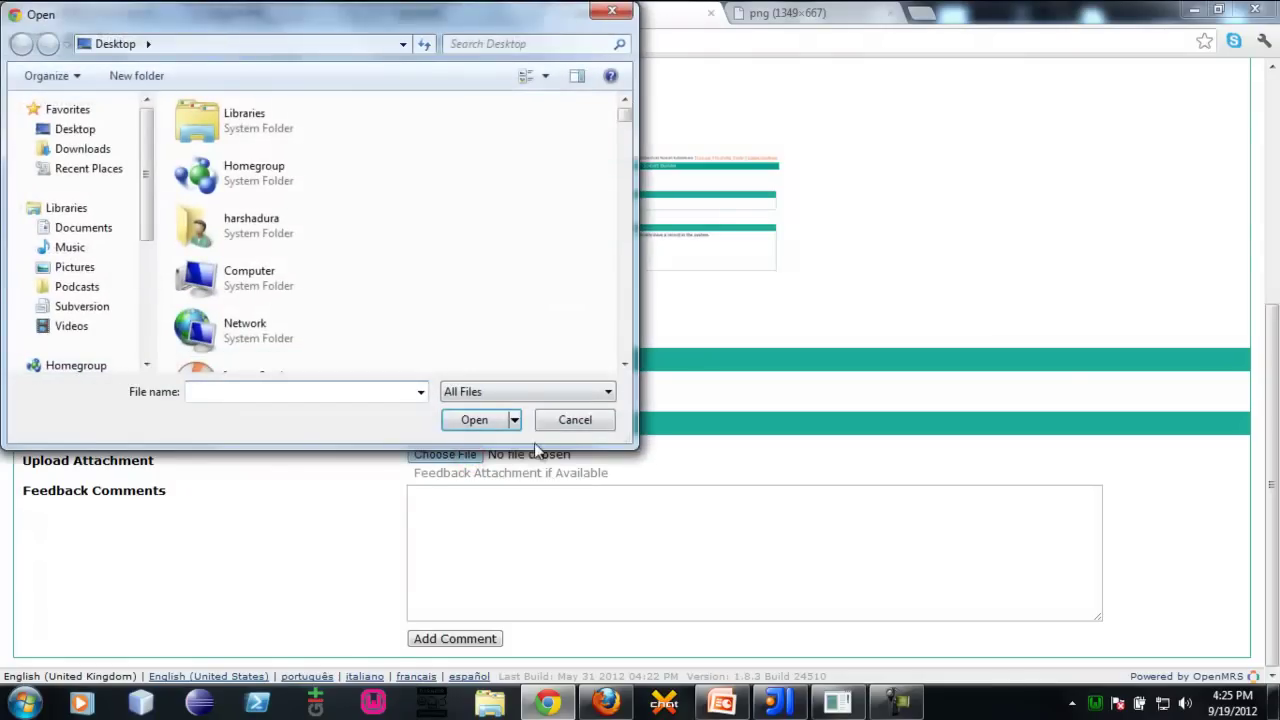
click(575, 419)
click(551, 603)
click(454, 638)
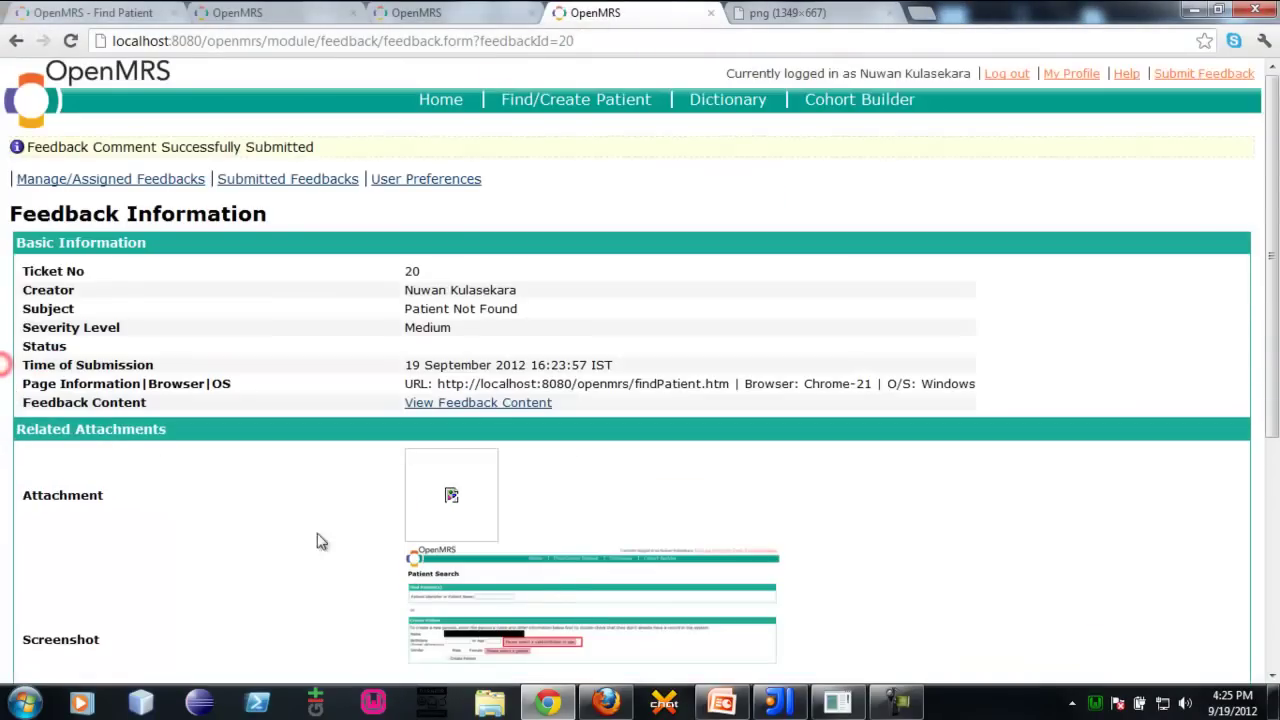
Expand ticket 20's full feedback content and stack trace, highlight it, then collapse it
click(484, 405)
scroll(171, 390, down, 6)
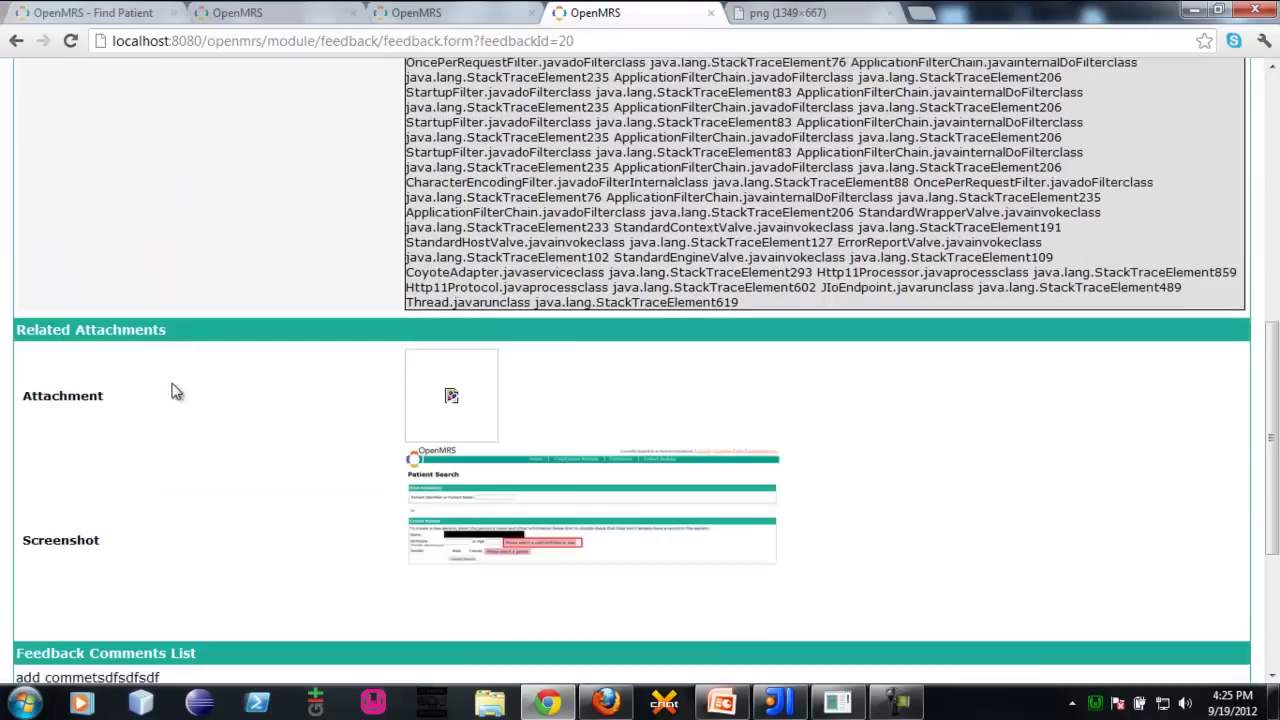
scroll(277, 337, up, 3)
mouse_move(407, 140)
mouse_down()
mouse_move(775, 137)
mouse_move(780, 290)
mouse_move(970, 520)
mouse_move(1050, 673)
mouse_up()
scroll(1026, 449, down, 10)
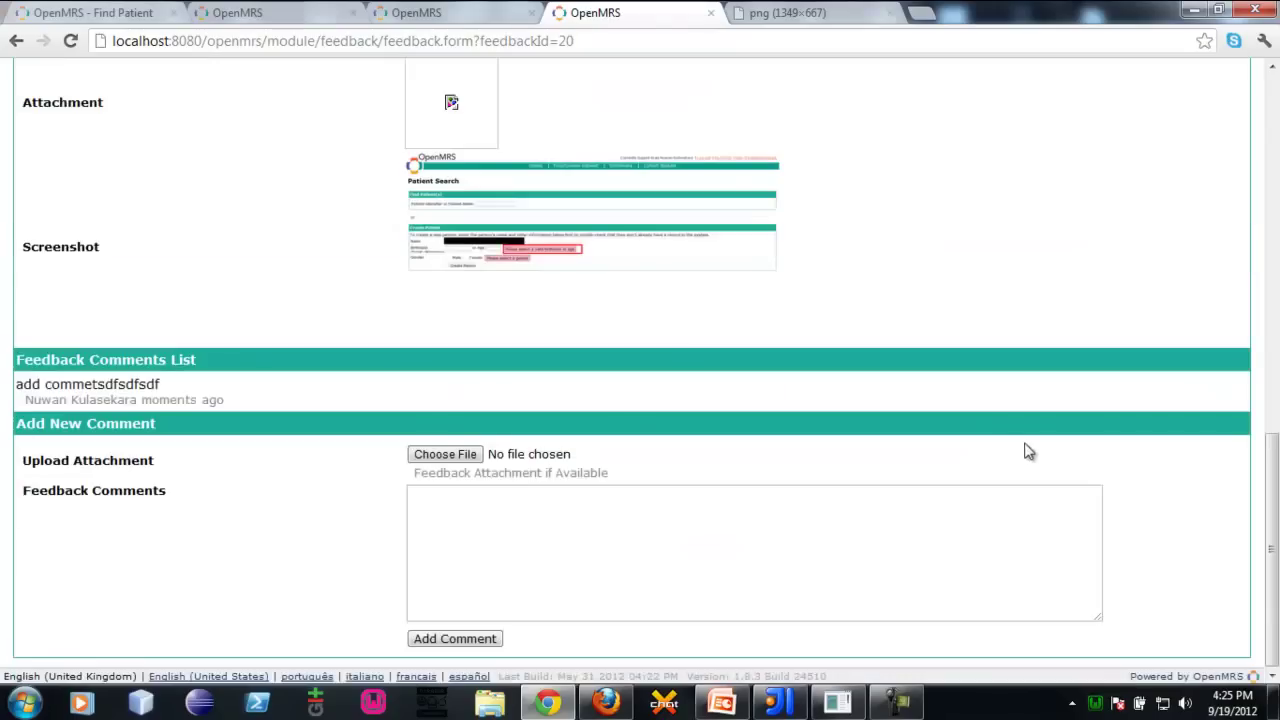
scroll(5, 320, up, 13)
click(440, 390)
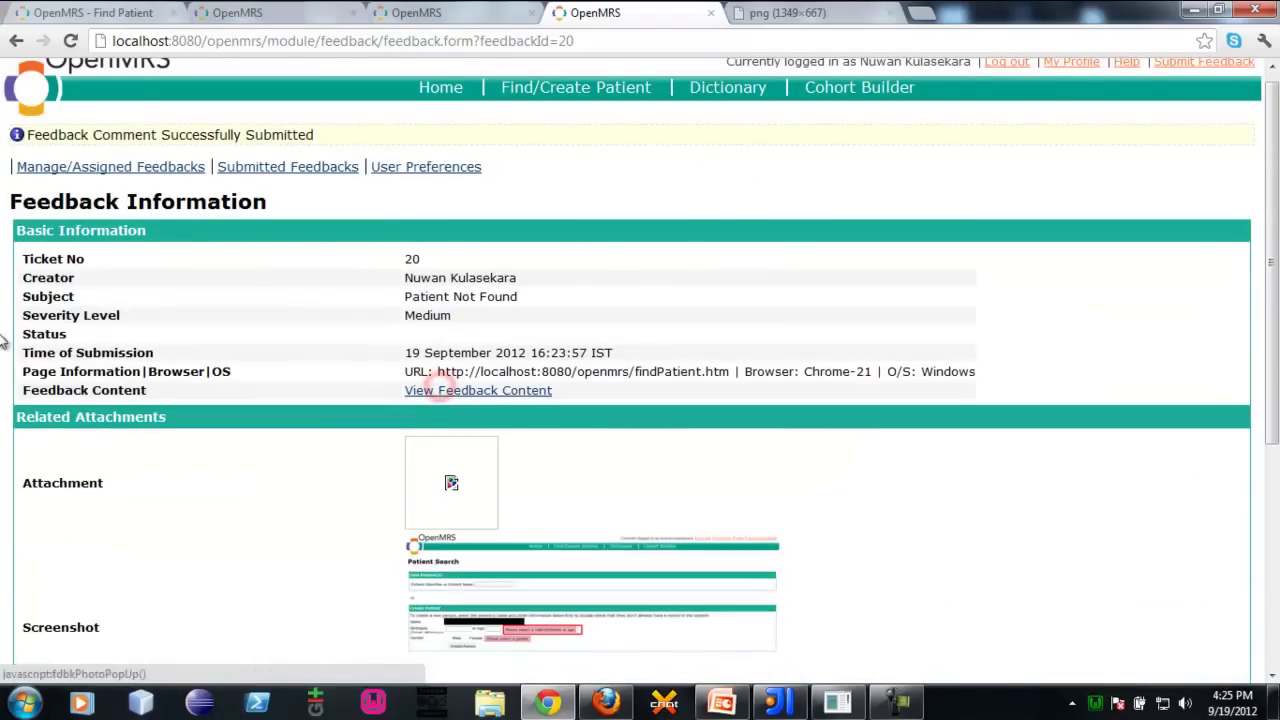
scroll(200, 162, down, 1)
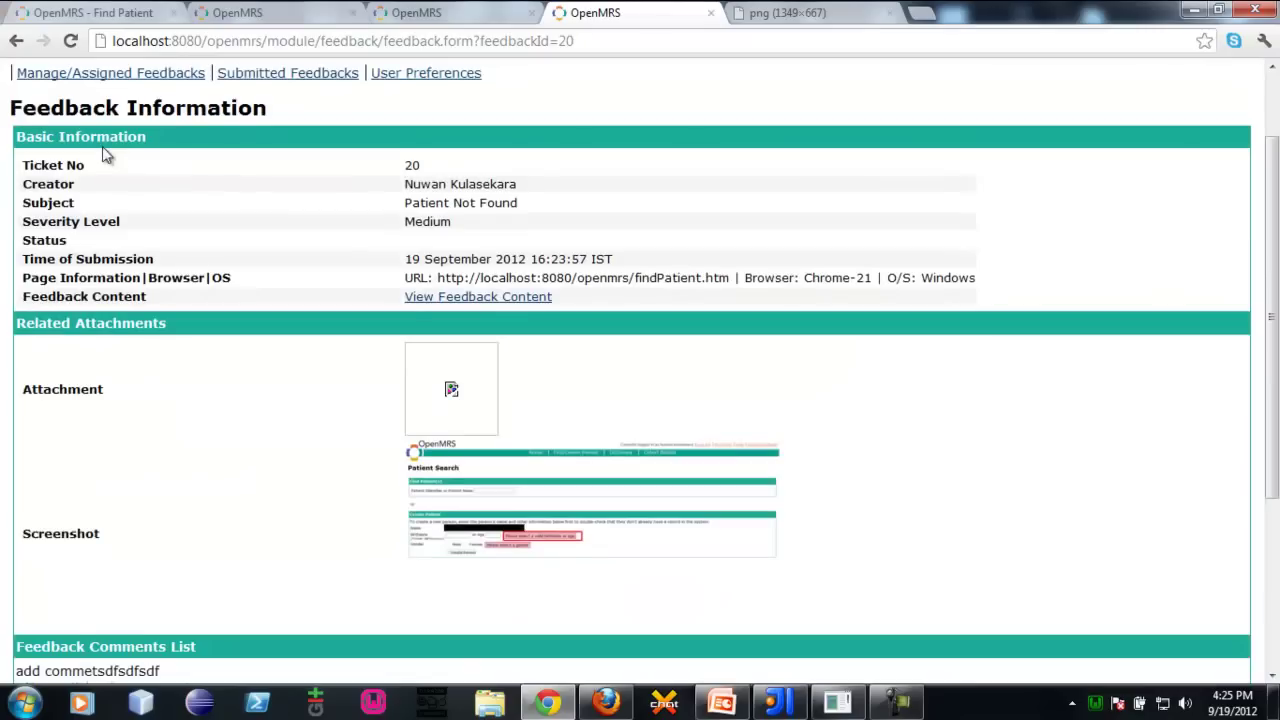
Log out from the User Preferences page and log back in under the other user's account
click(158, 87)
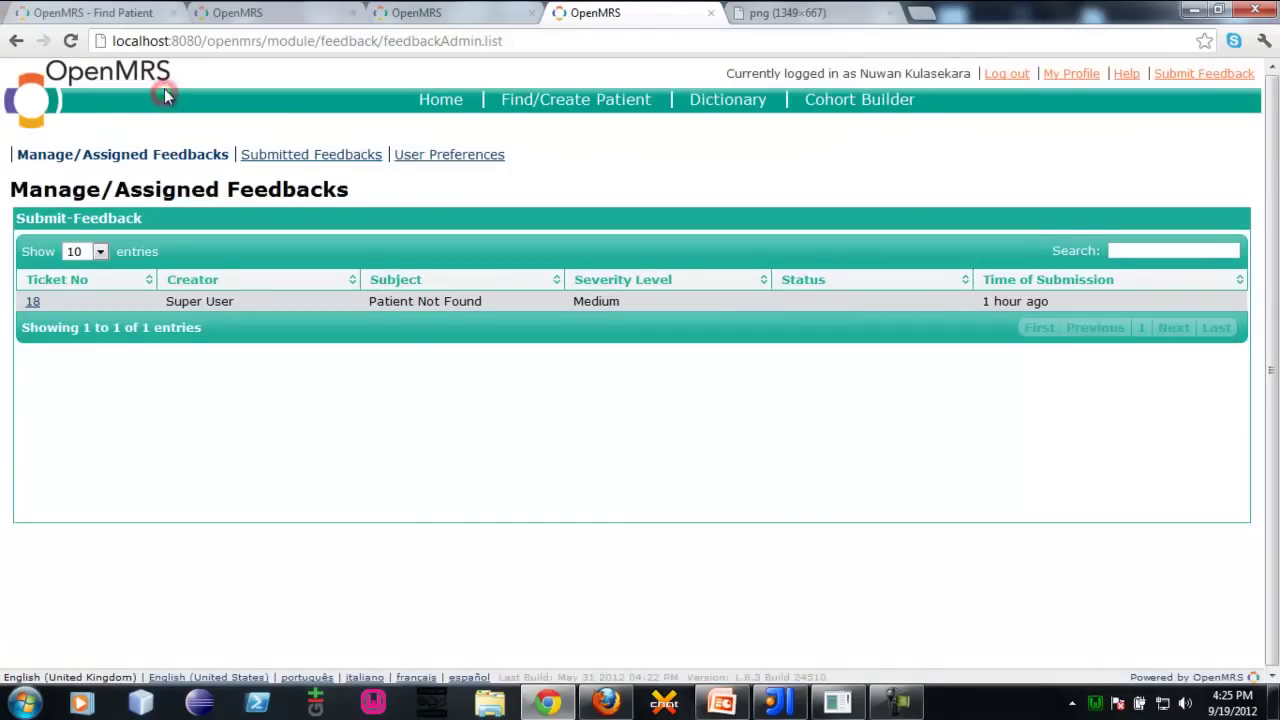
right_click(285, 420)
click(223, 400)
click(430, 157)
click(1004, 80)
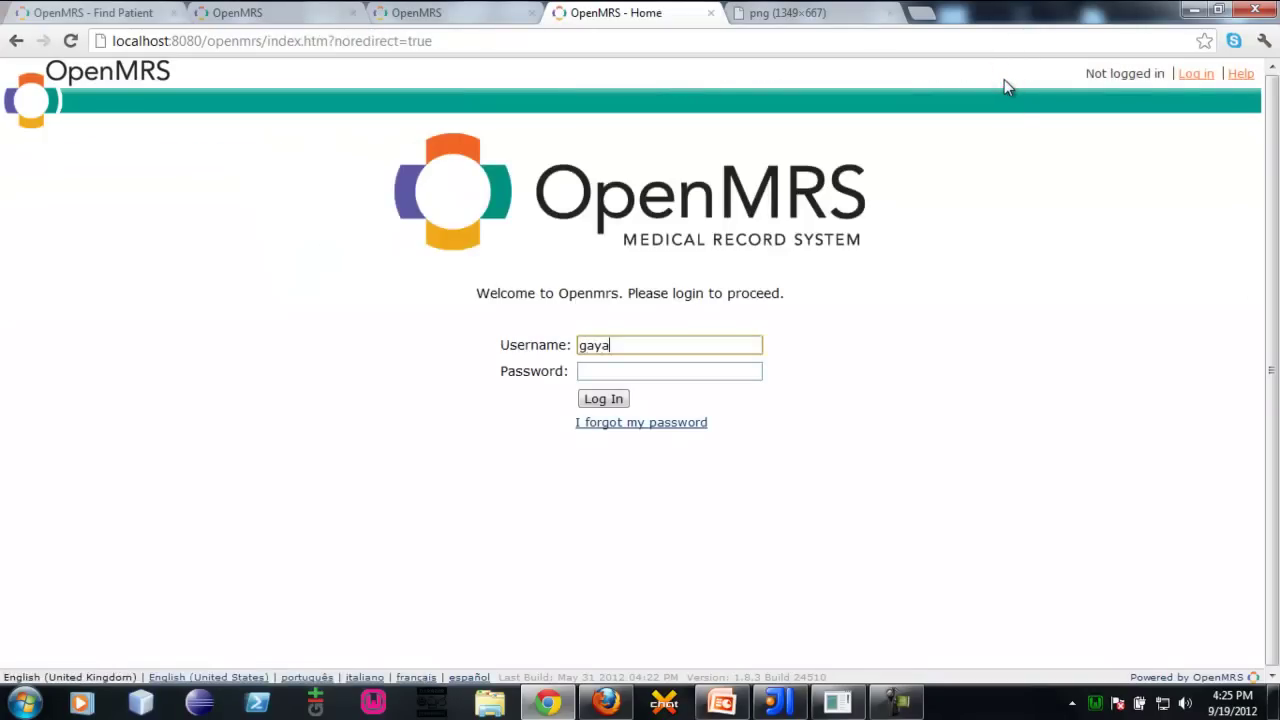
key(Tab)
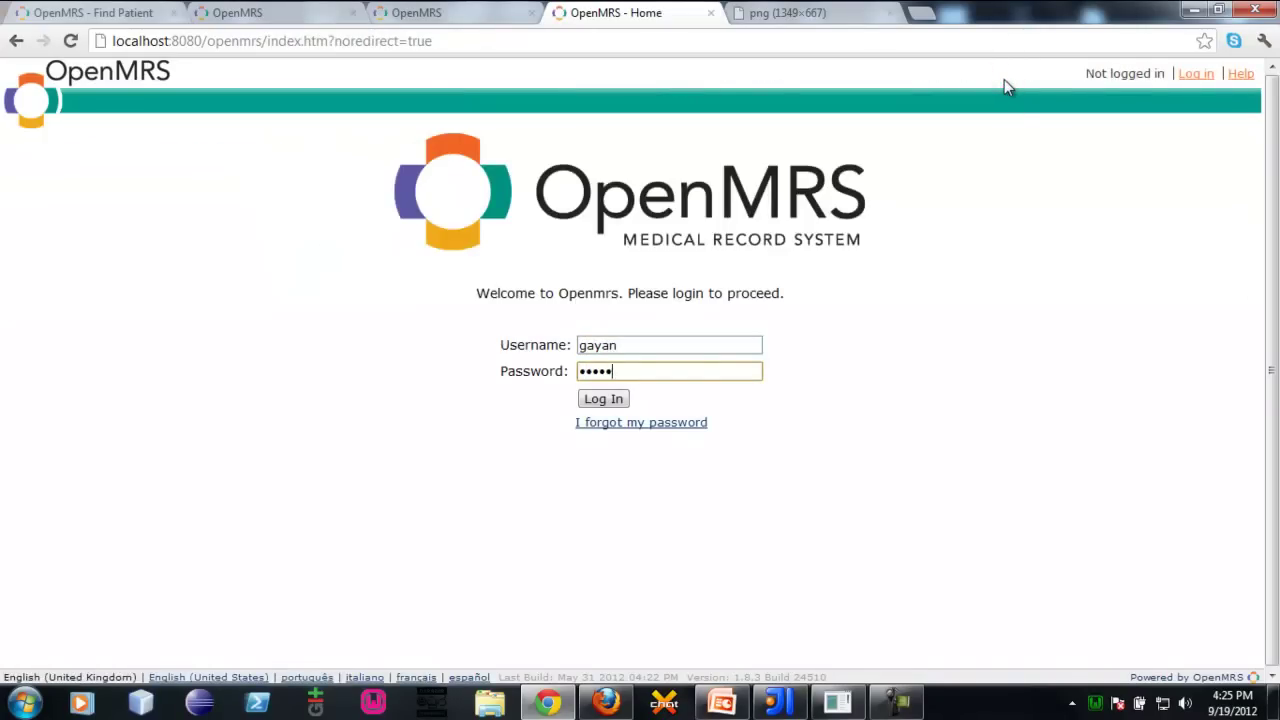
key(Return)
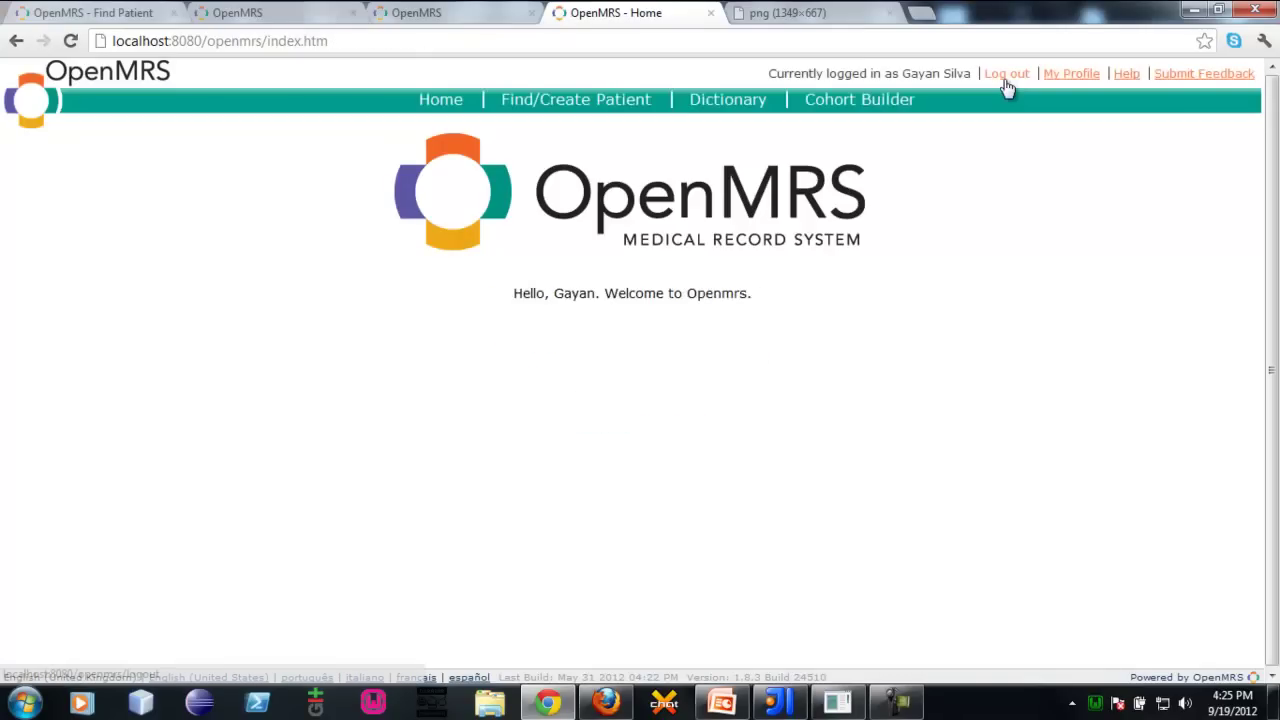
Open the feedback management pages and list Manage/Assigned Feedbacks: 12 tickets, ticket 20 on top
click(1224, 76)
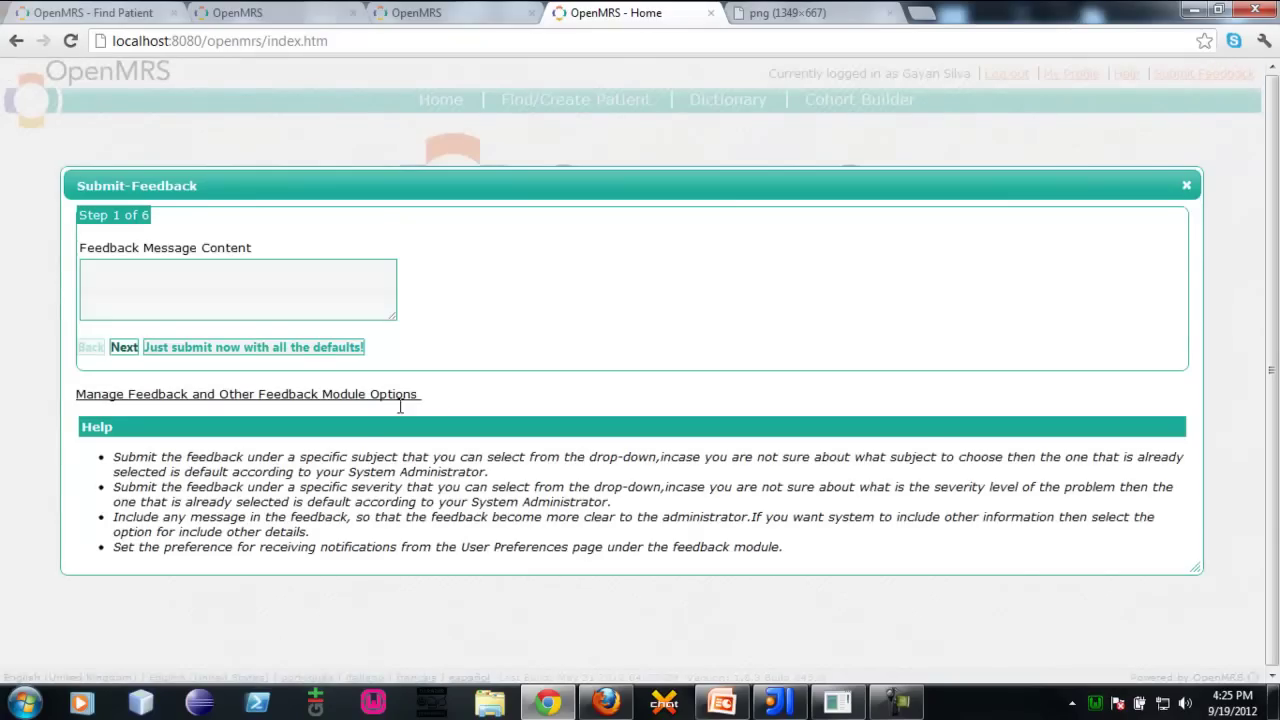
click(347, 395)
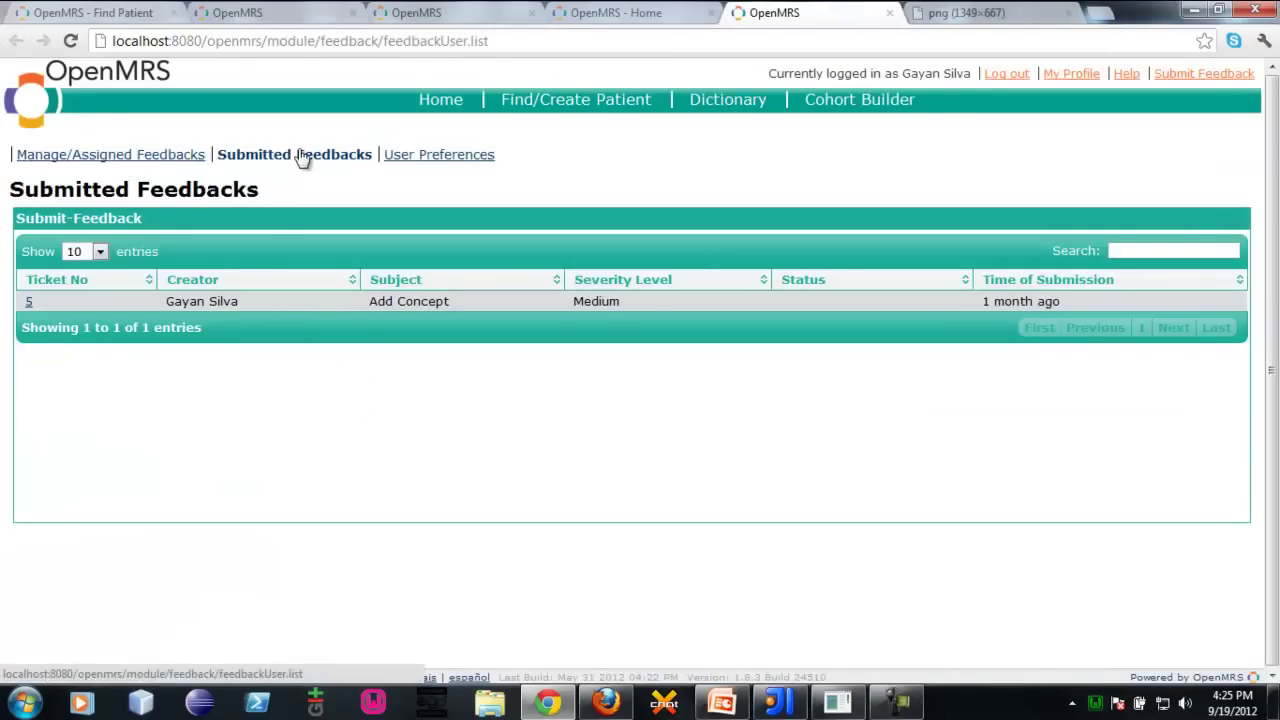
click(258, 402)
click(24, 157)
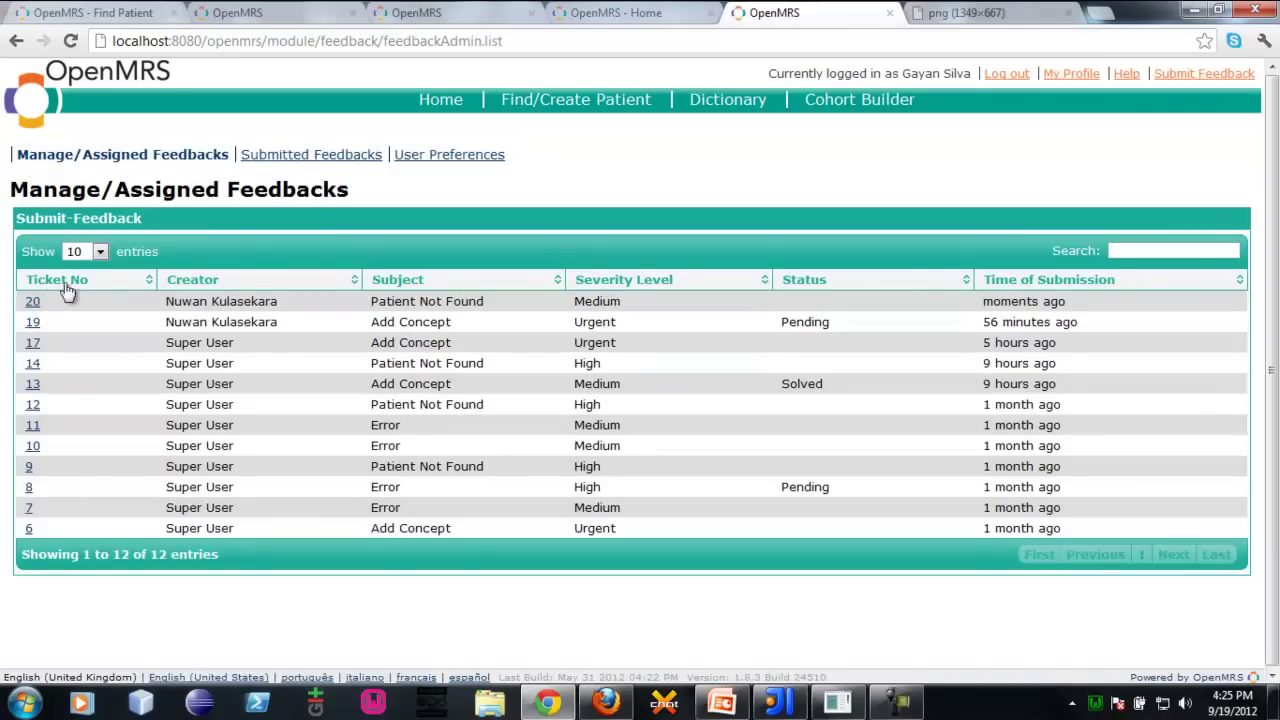
drag(15, 300, 481, 303)
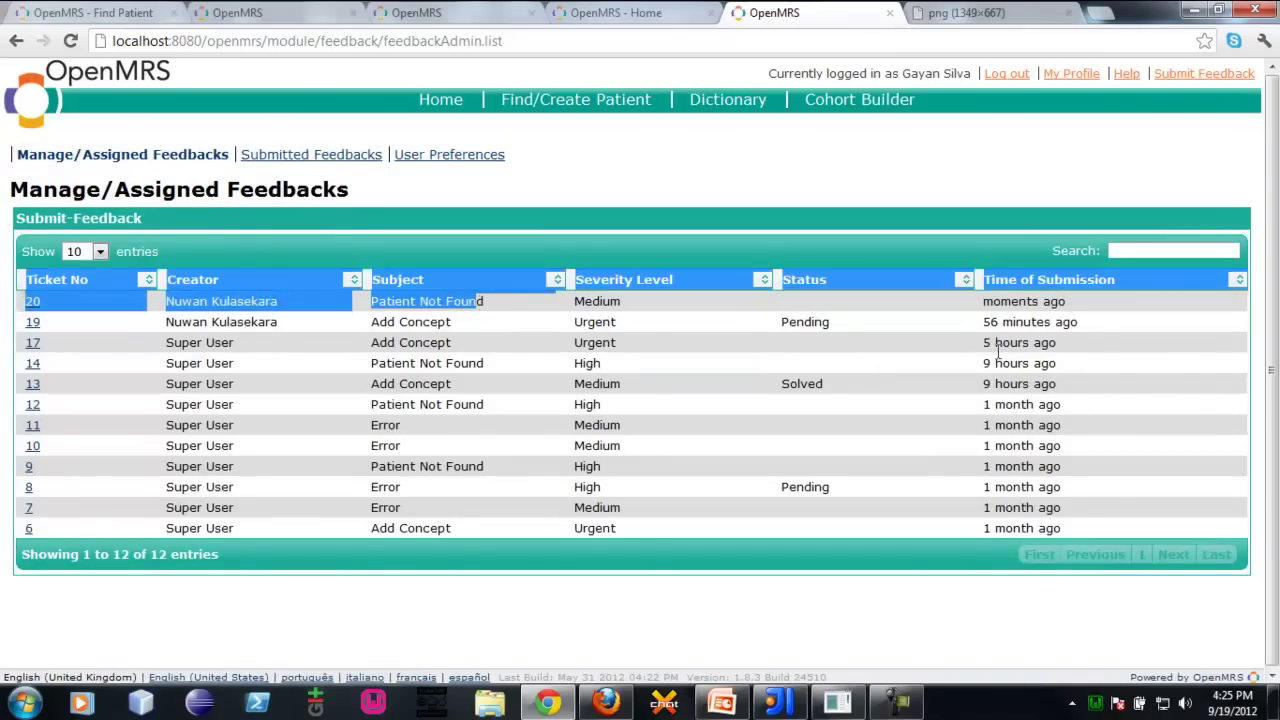
drag(1074, 304, 62, 311)
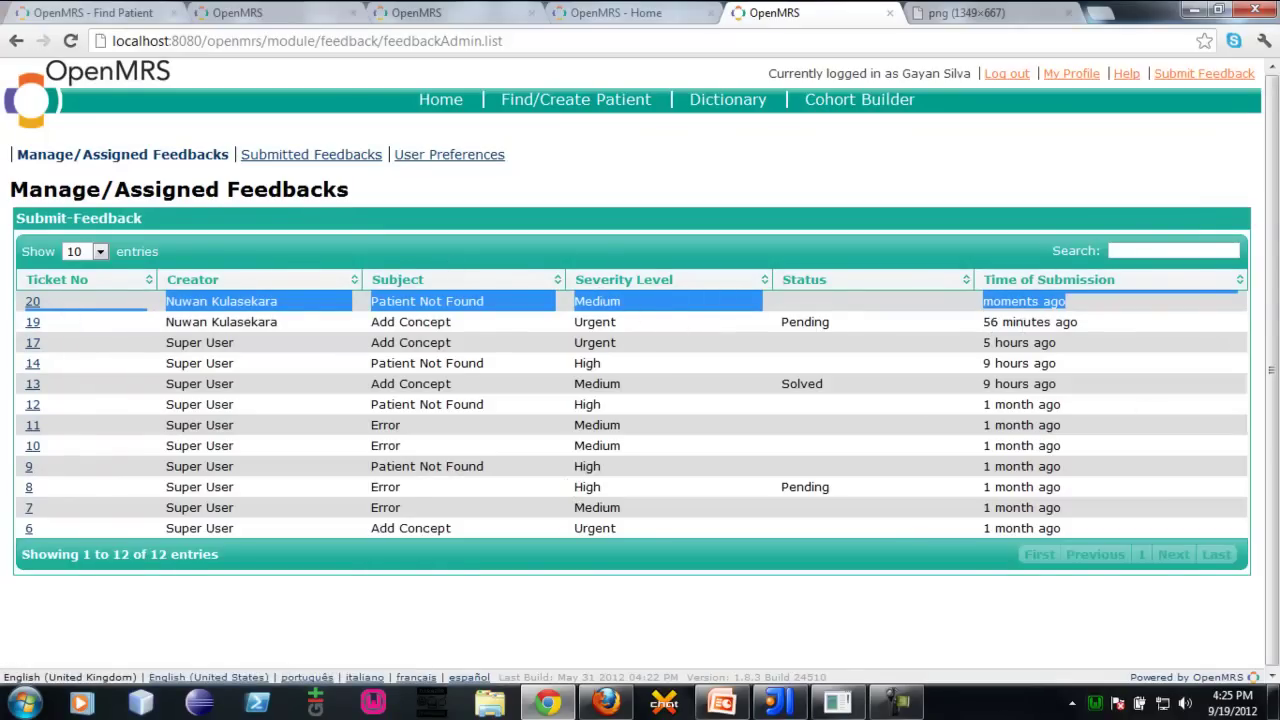
Open ticket 20 and add the comment 'rtgrtrth'
click(6, 244)
click(31, 303)
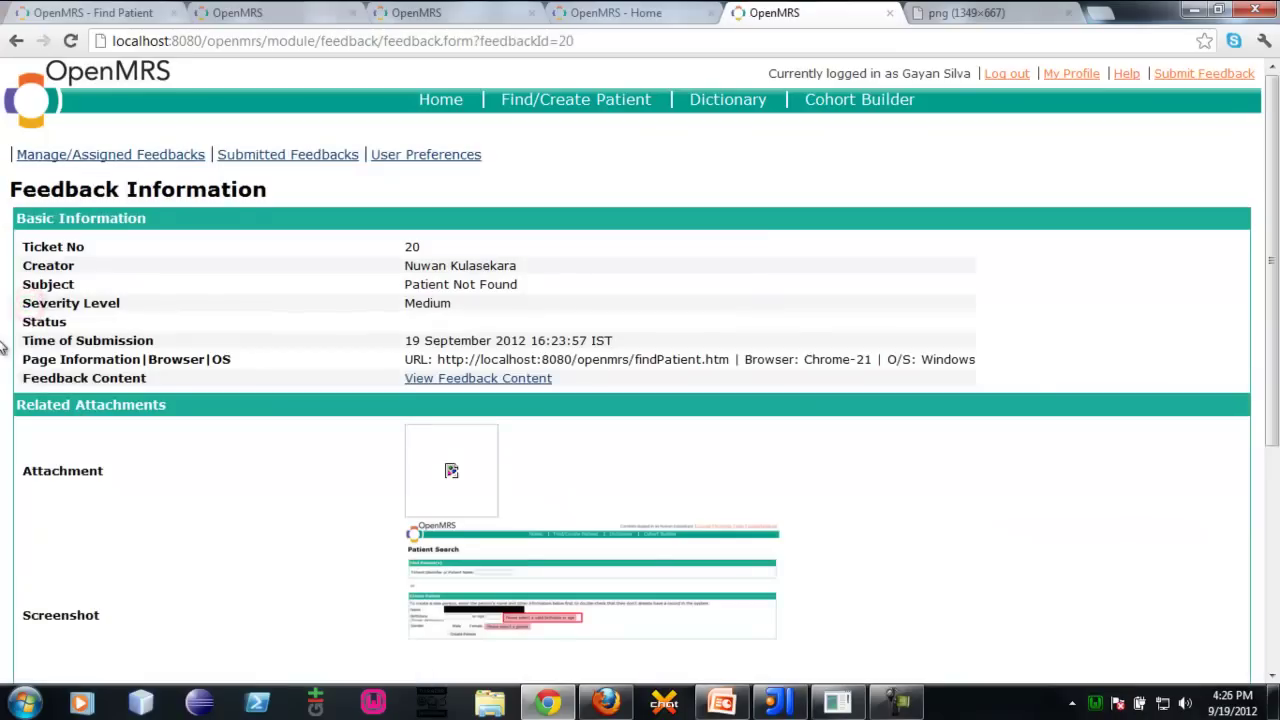
scroll(5, 345, down, 4)
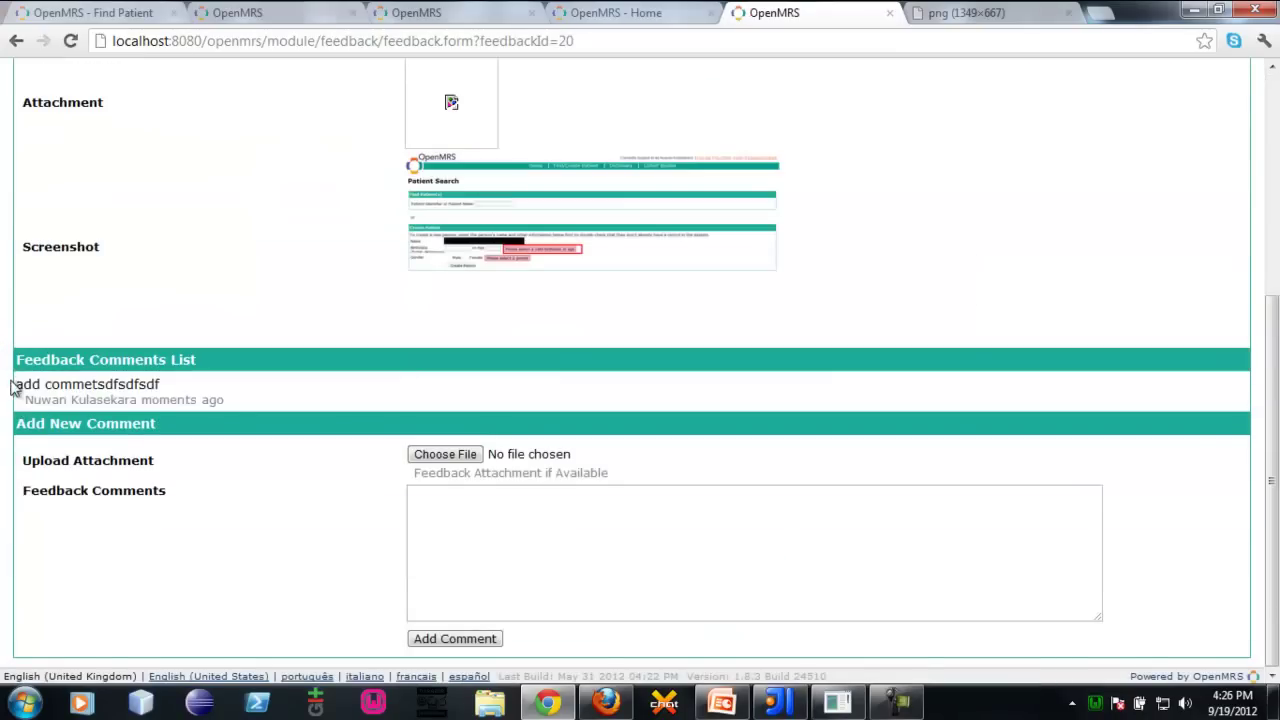
drag(12, 388, 240, 403)
click(240, 405)
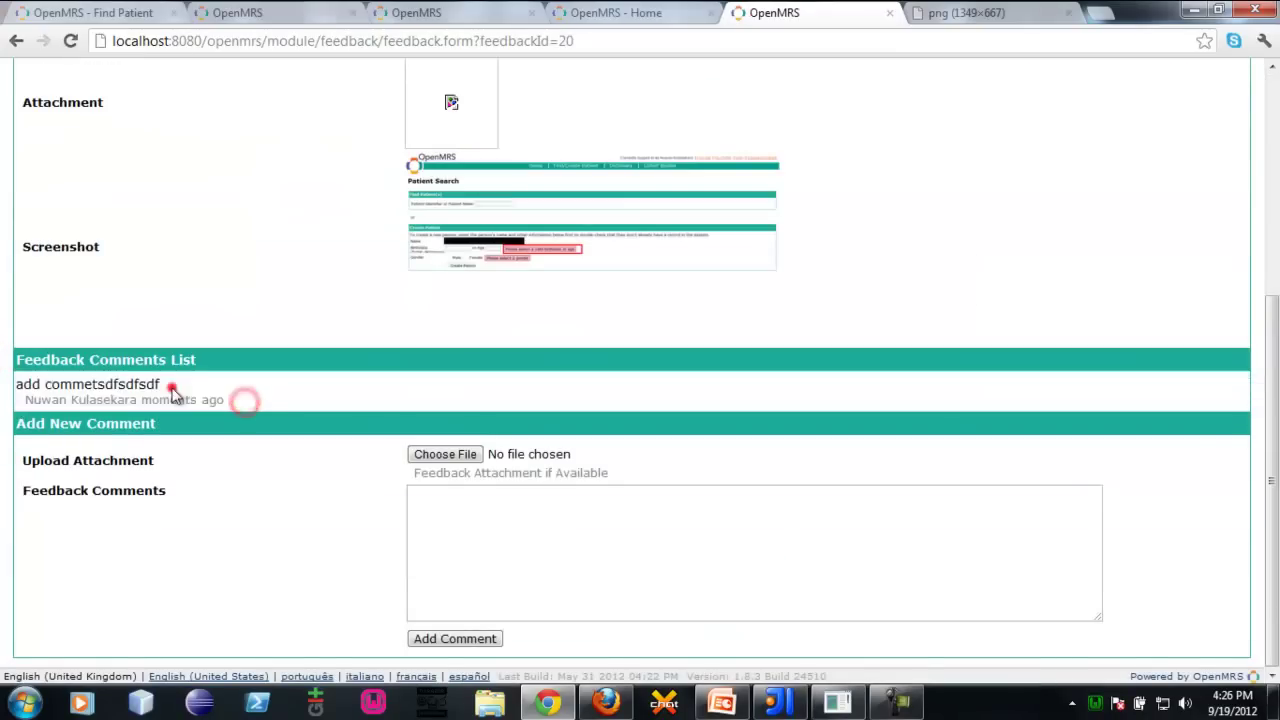
scroll(171, 390, up, 4)
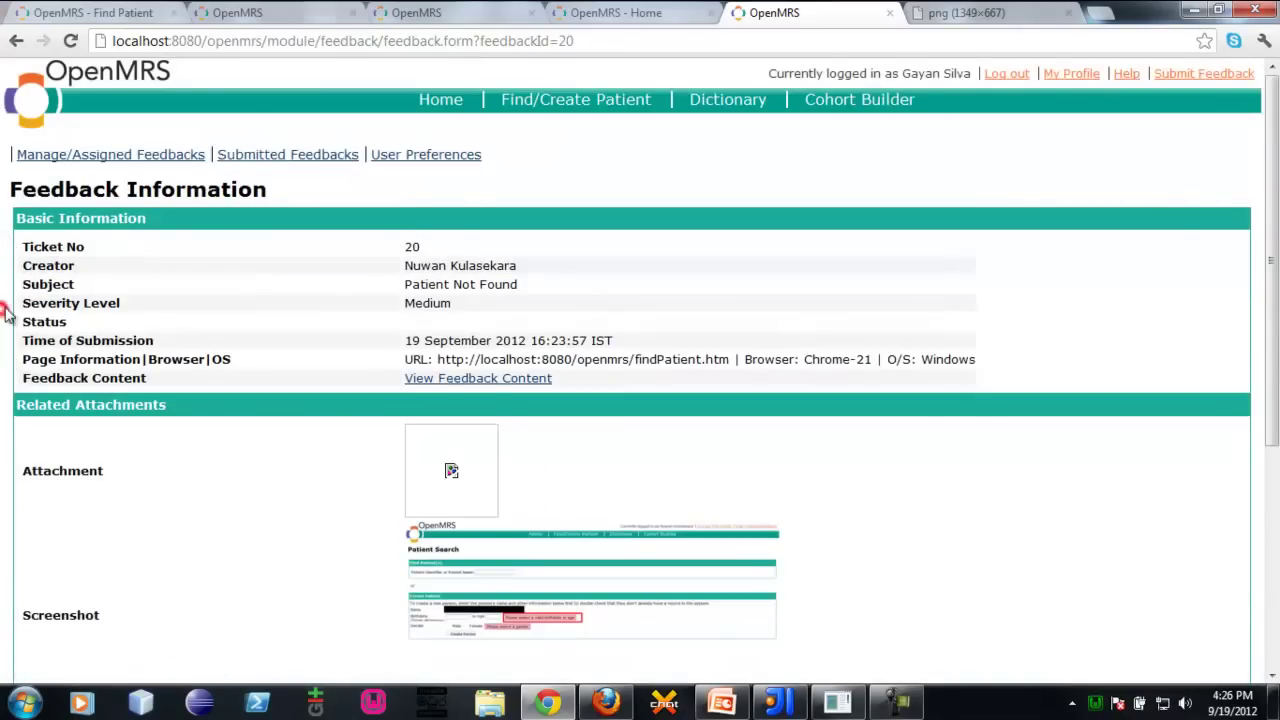
scroll(10, 300, down, 4)
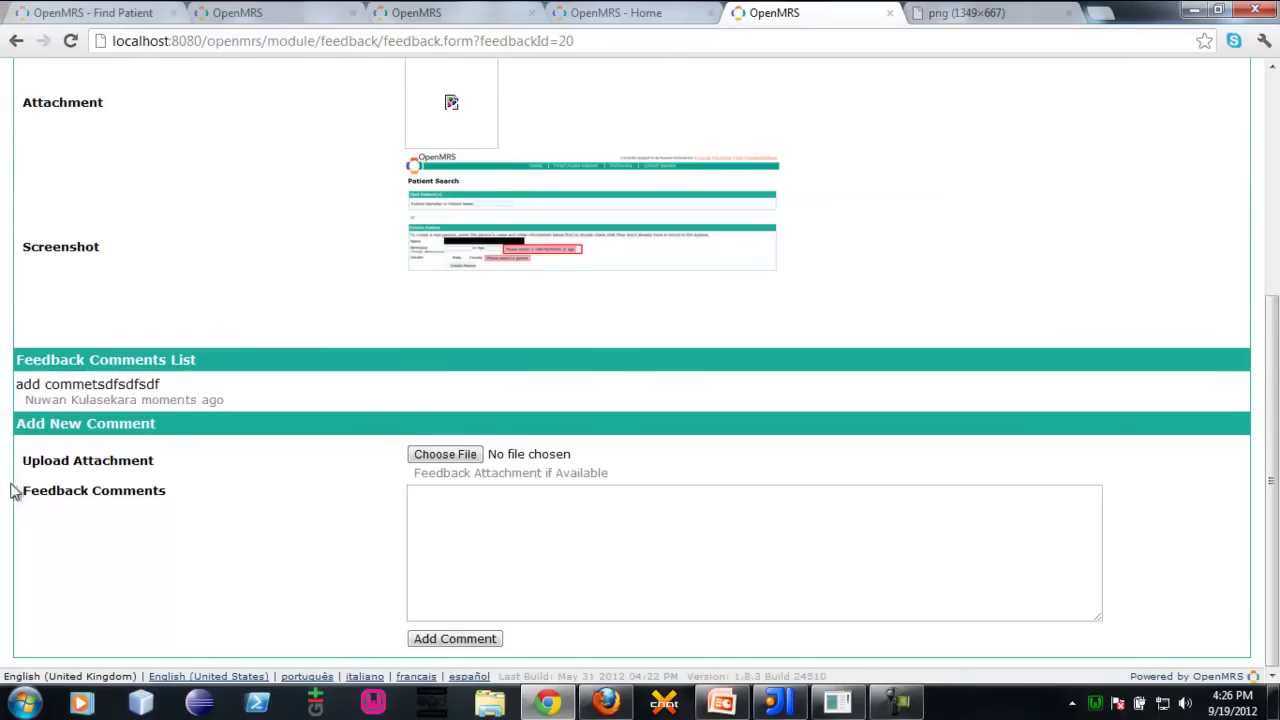
scroll(12, 490, up, 3)
scroll(457, 312, down, 3)
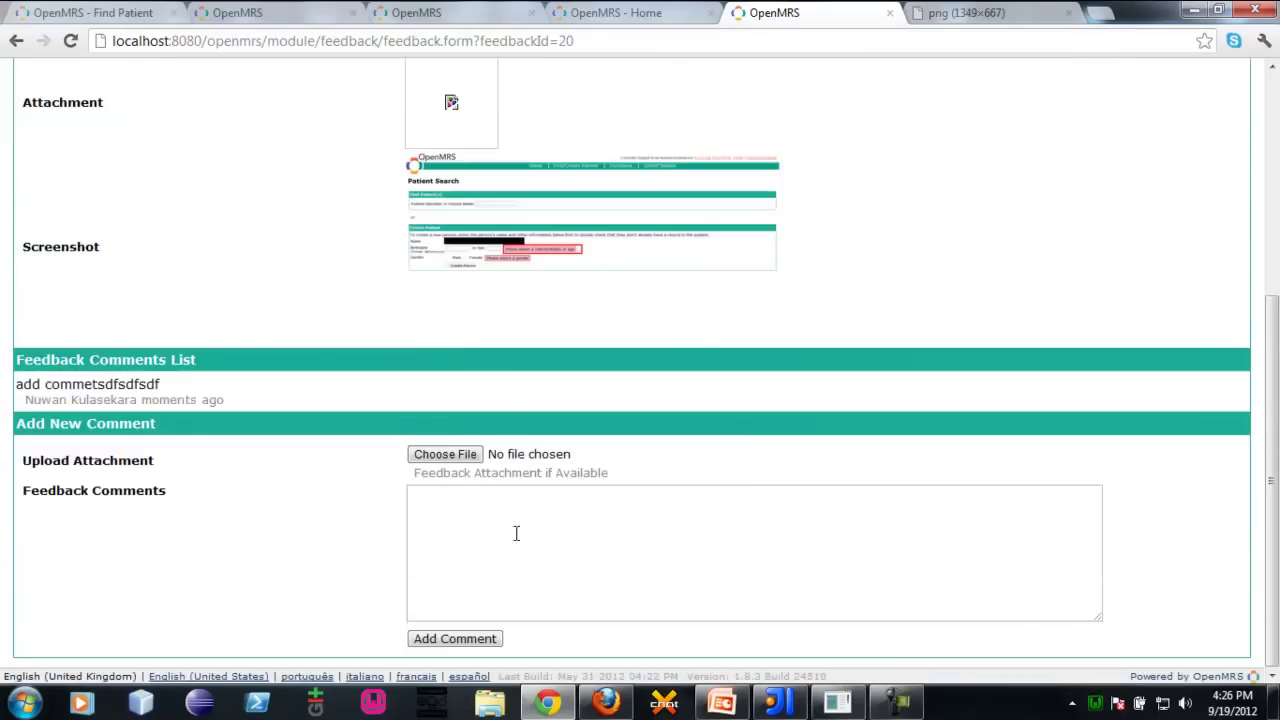
click(515, 549)
text(rtgrtrth)
click(480, 640)
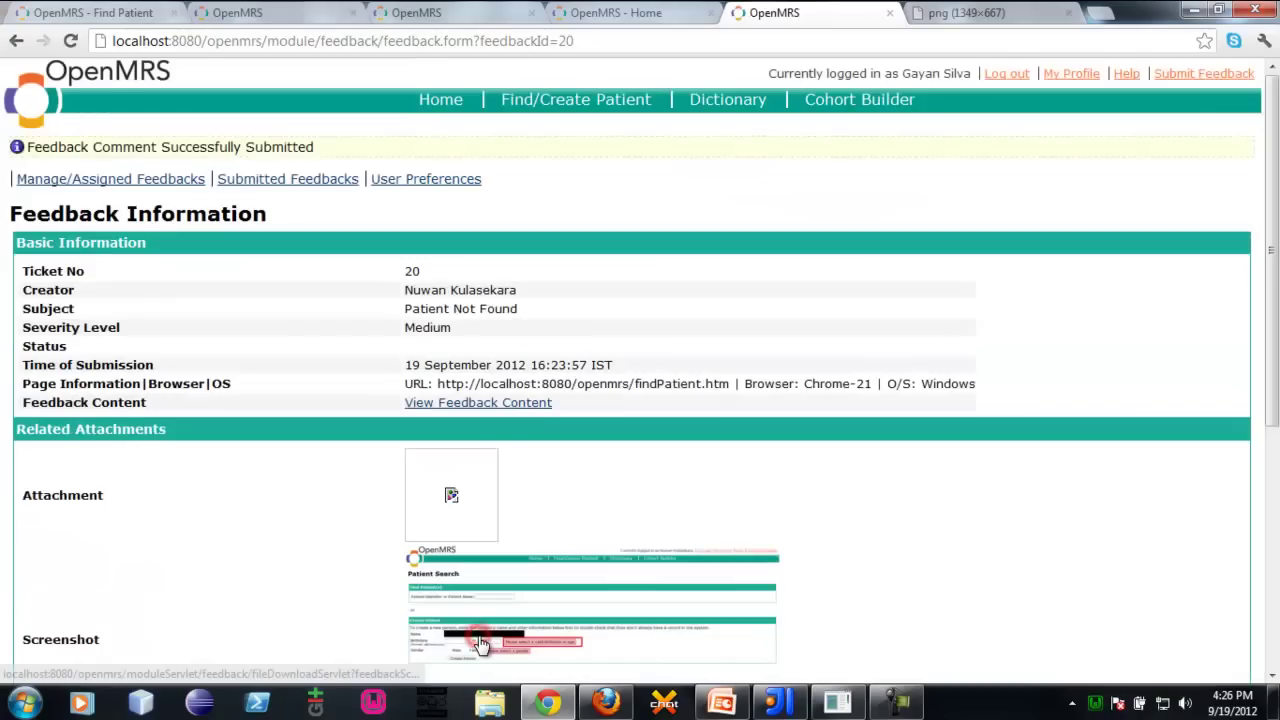
Add a second comment 'sdfdsf' to ticket 20 and review the feedback content
scroll(14, 514, down, 5)
double_click(112, 418)
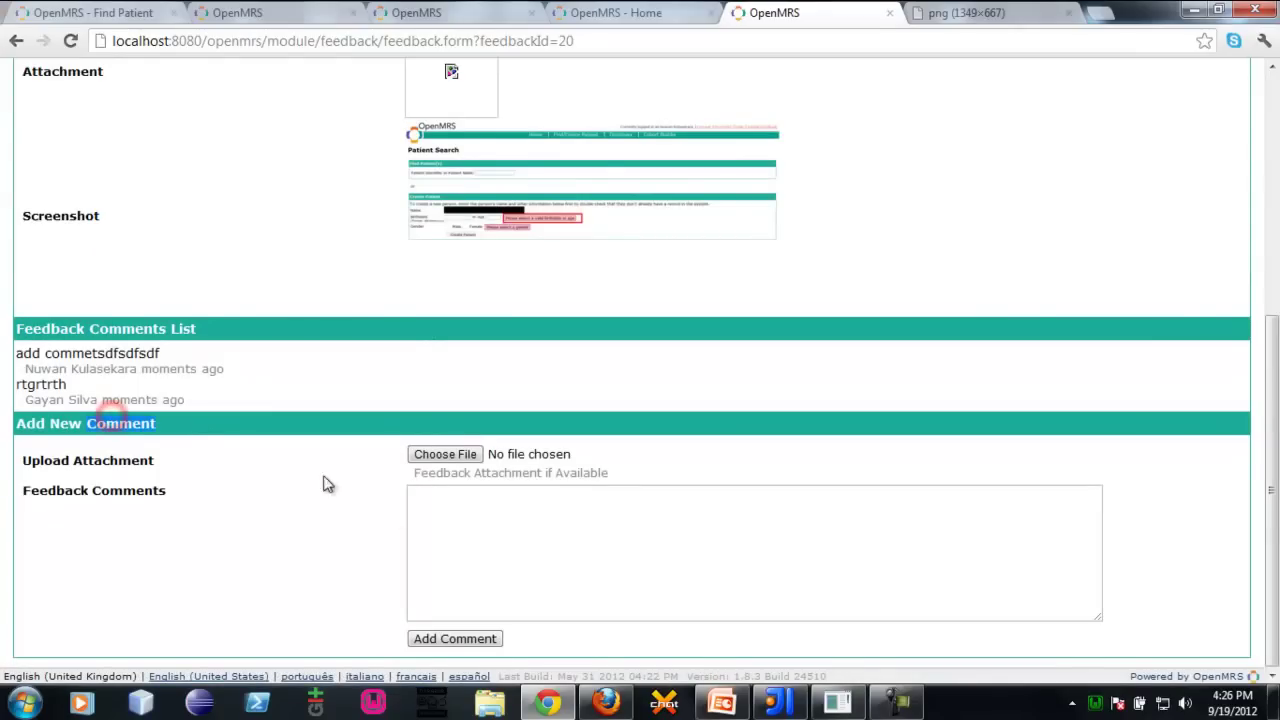
click(520, 563)
click(3, 423)
click(408, 545)
text(sdfdsf)
click(452, 639)
scroll(3, 432, down, 5)
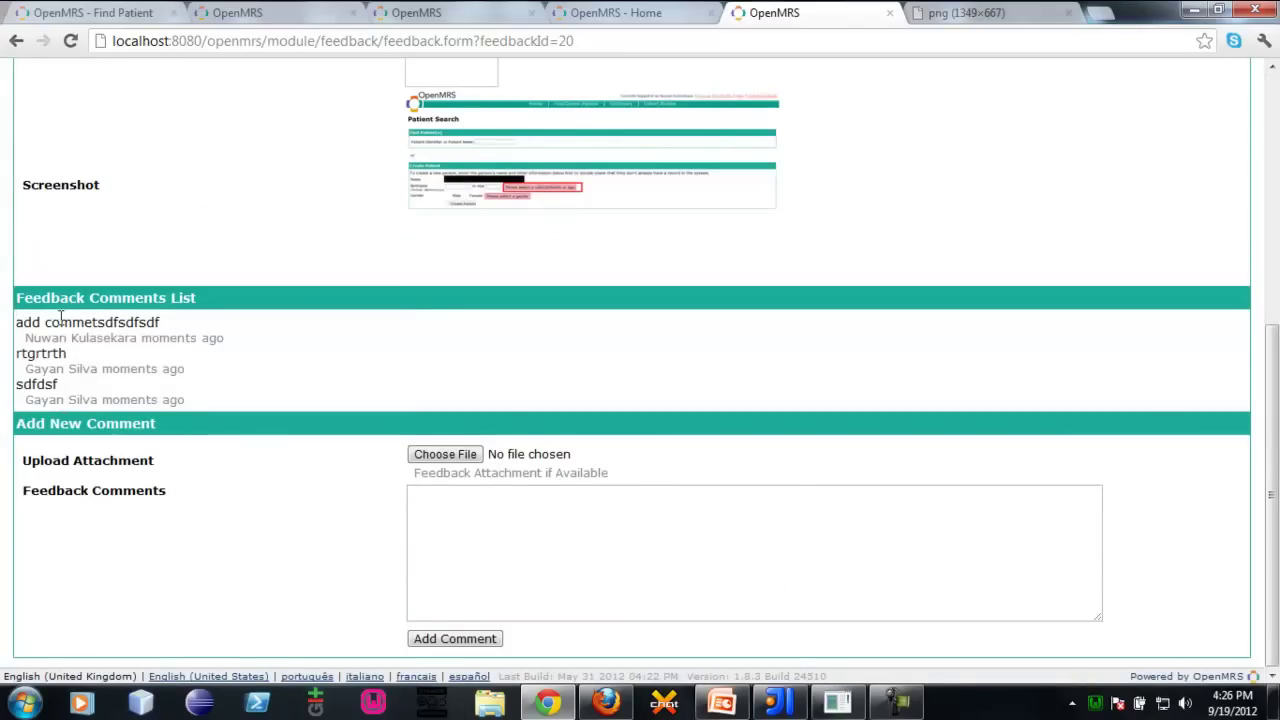
scroll(20, 429, up, 5)
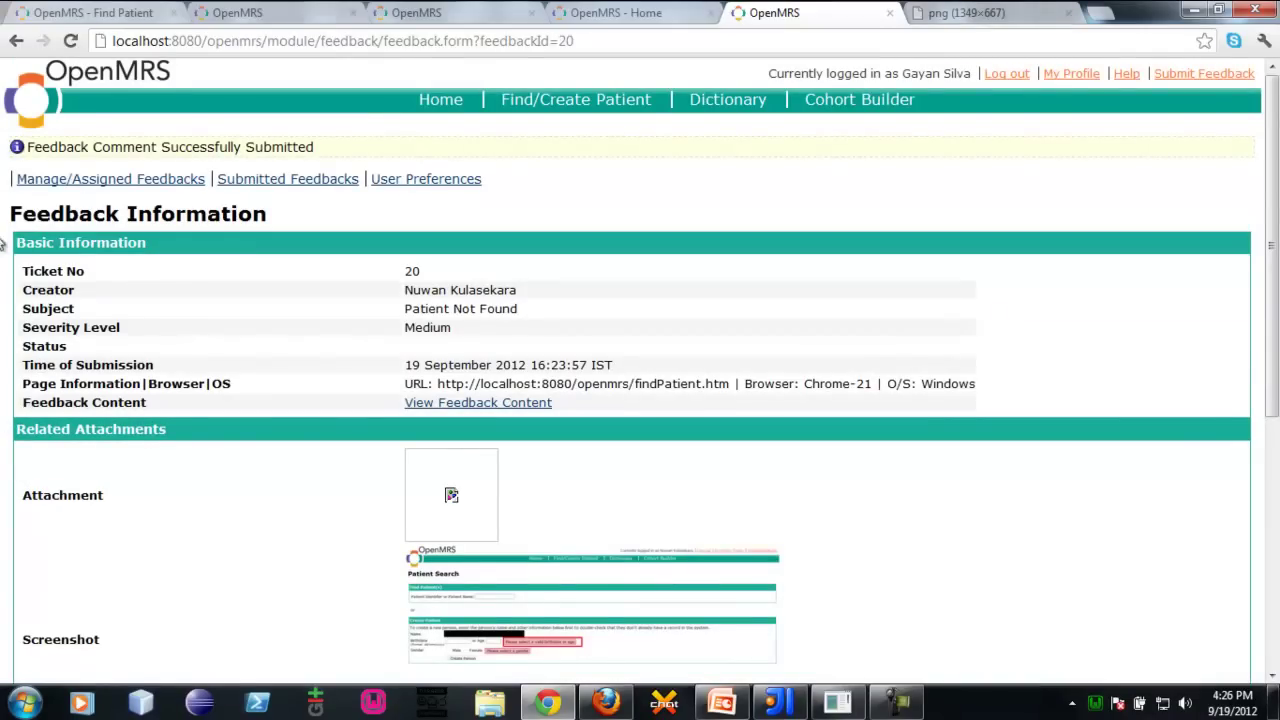
click(422, 400)
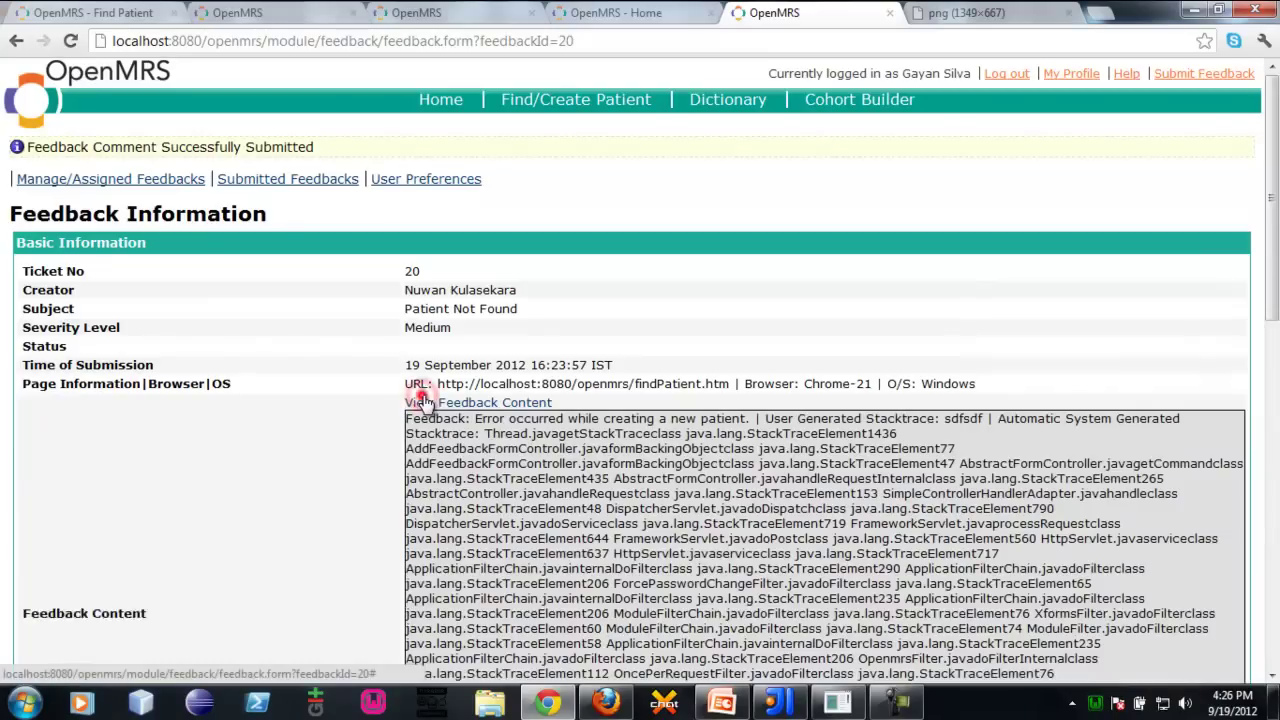
click(425, 400)
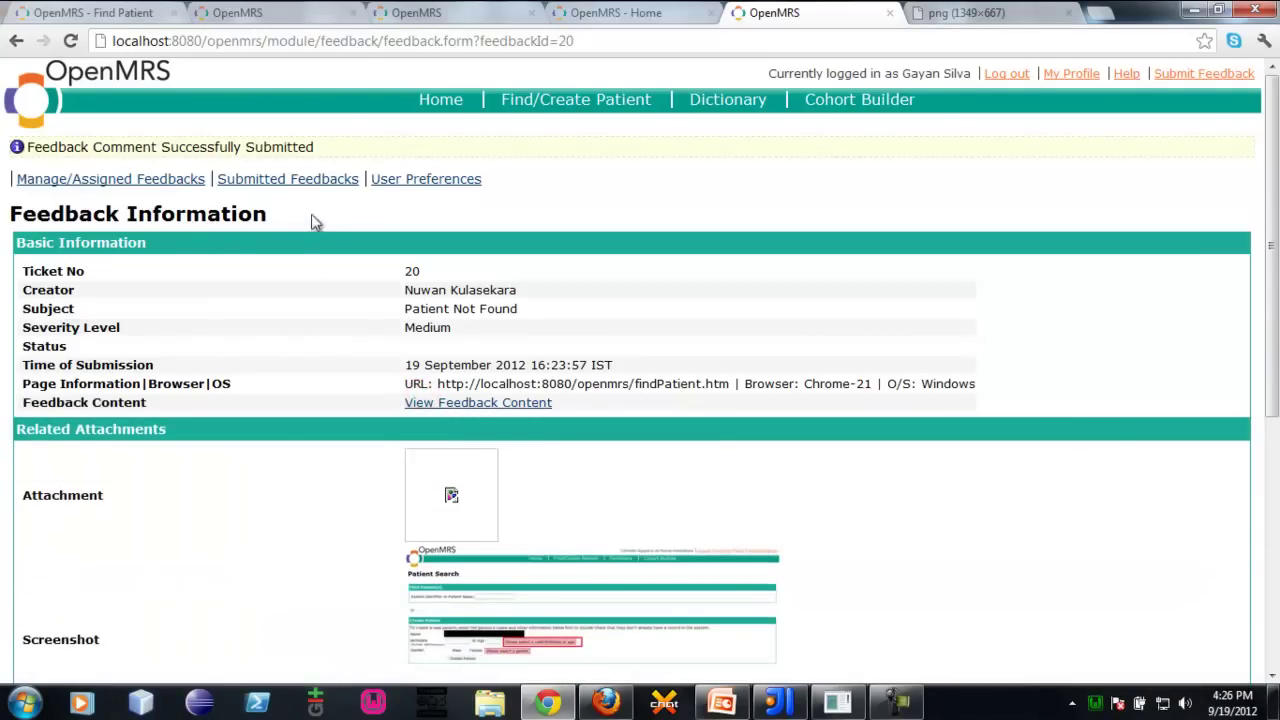
Browse the submitted and assigned feedback lists, ending on the Feedback Module User Preferences page
click(324, 178)
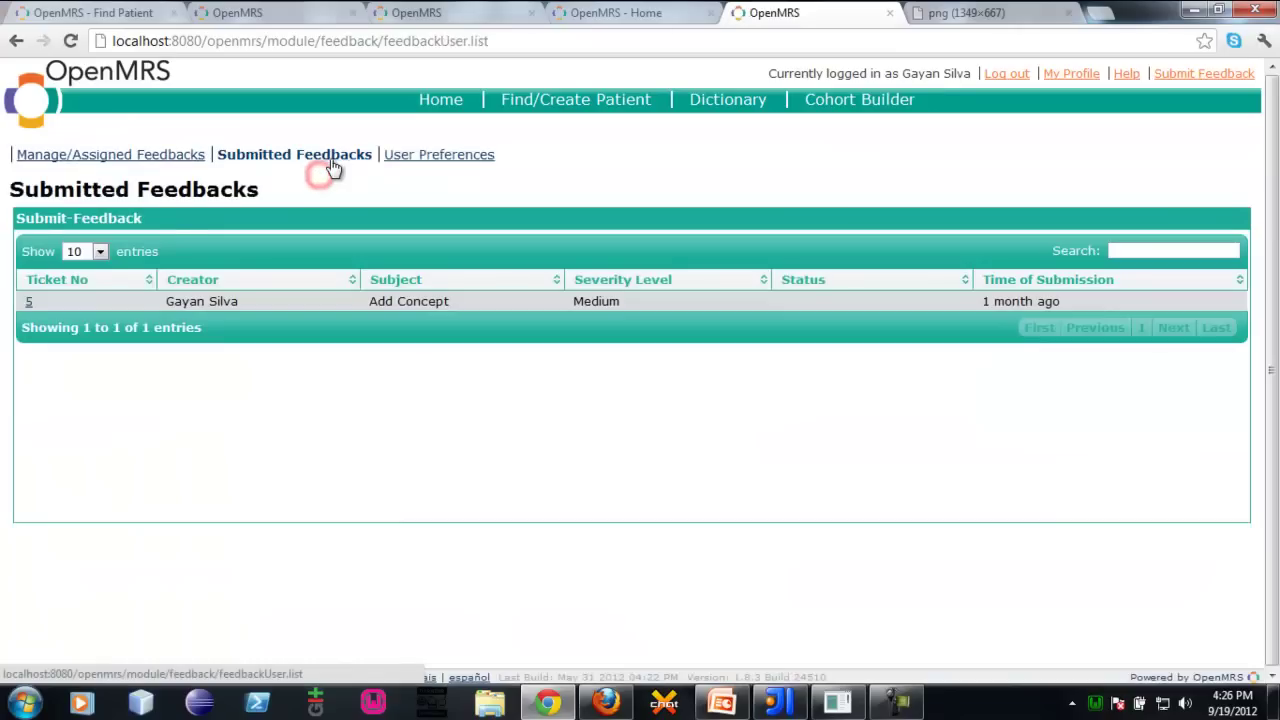
click(329, 434)
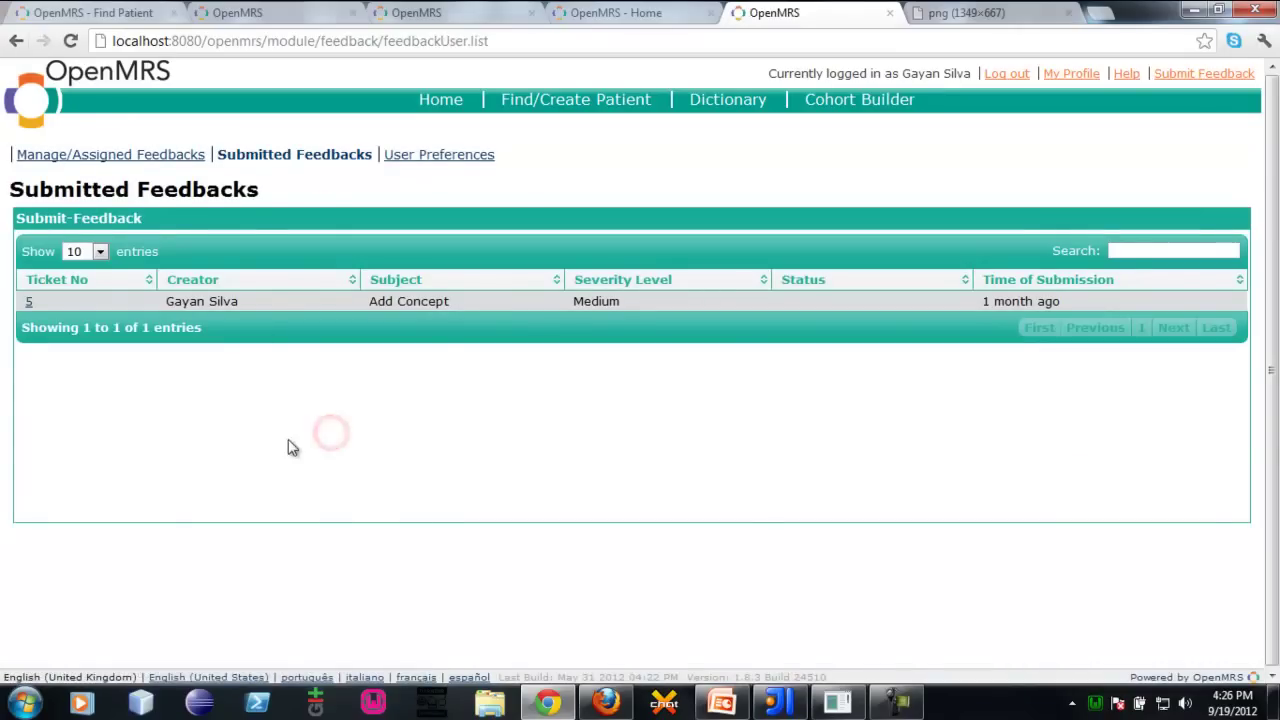
click(1236, 76)
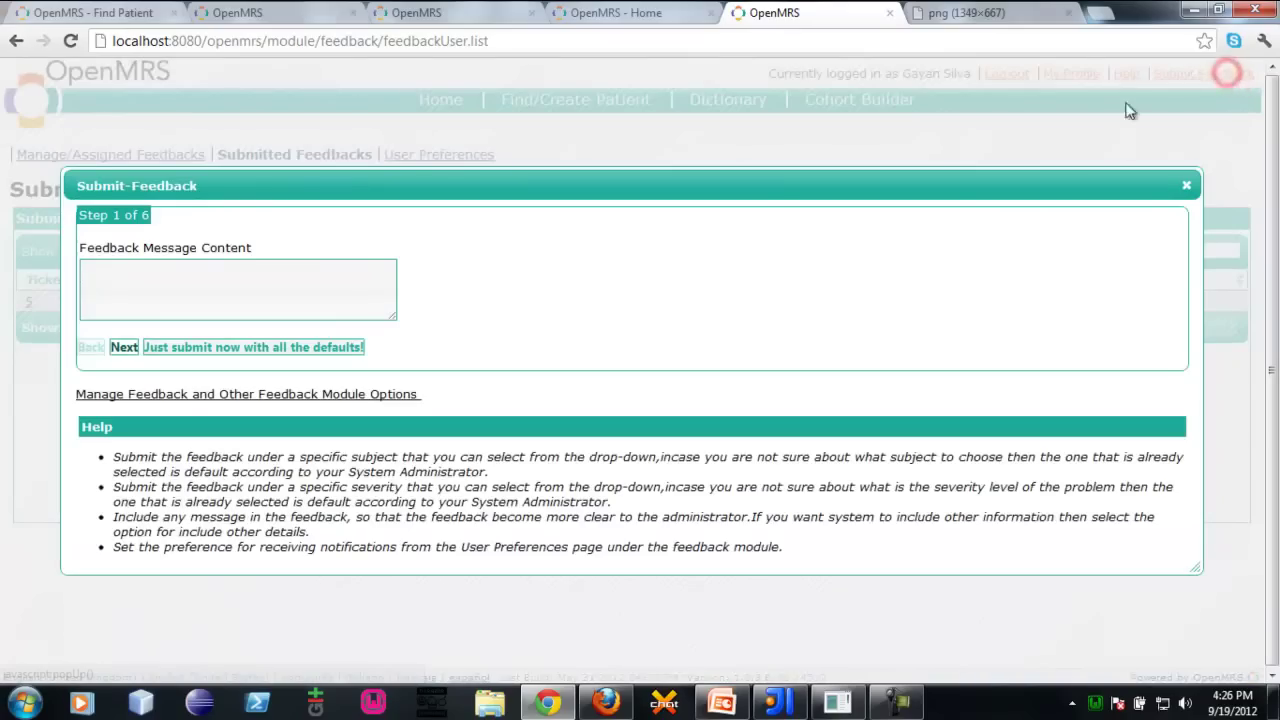
click(1187, 186)
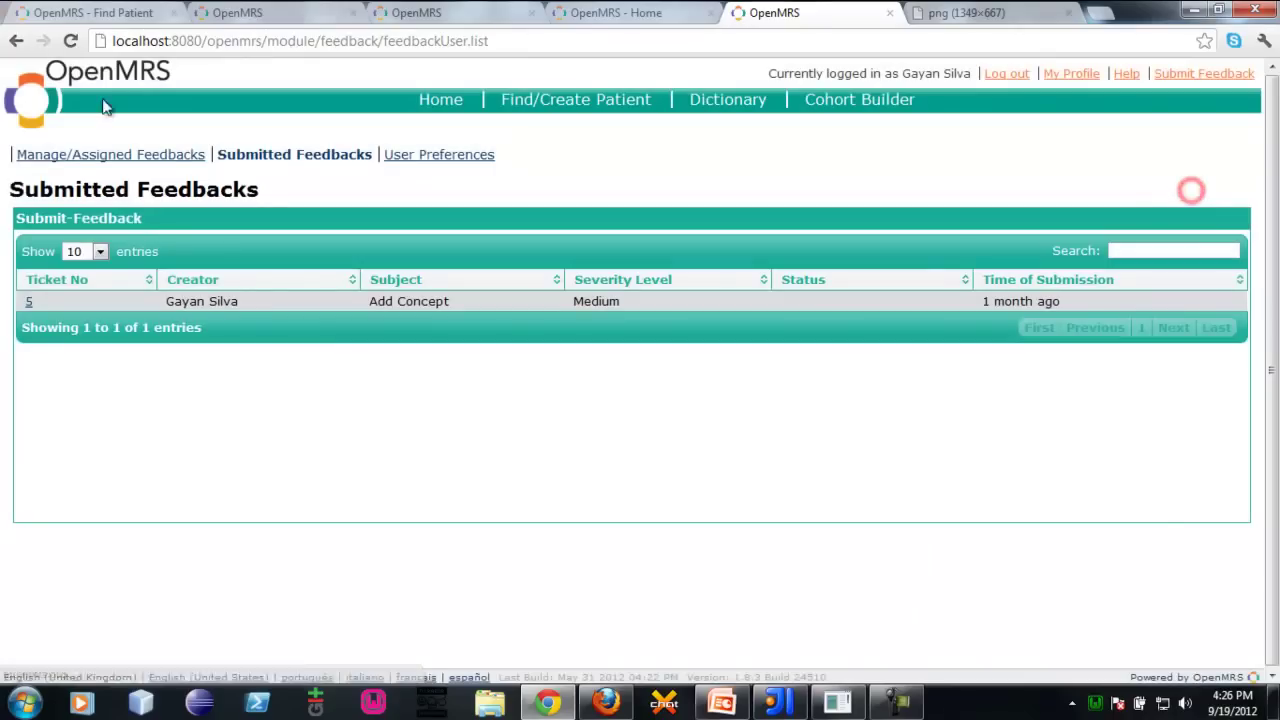
click(103, 158)
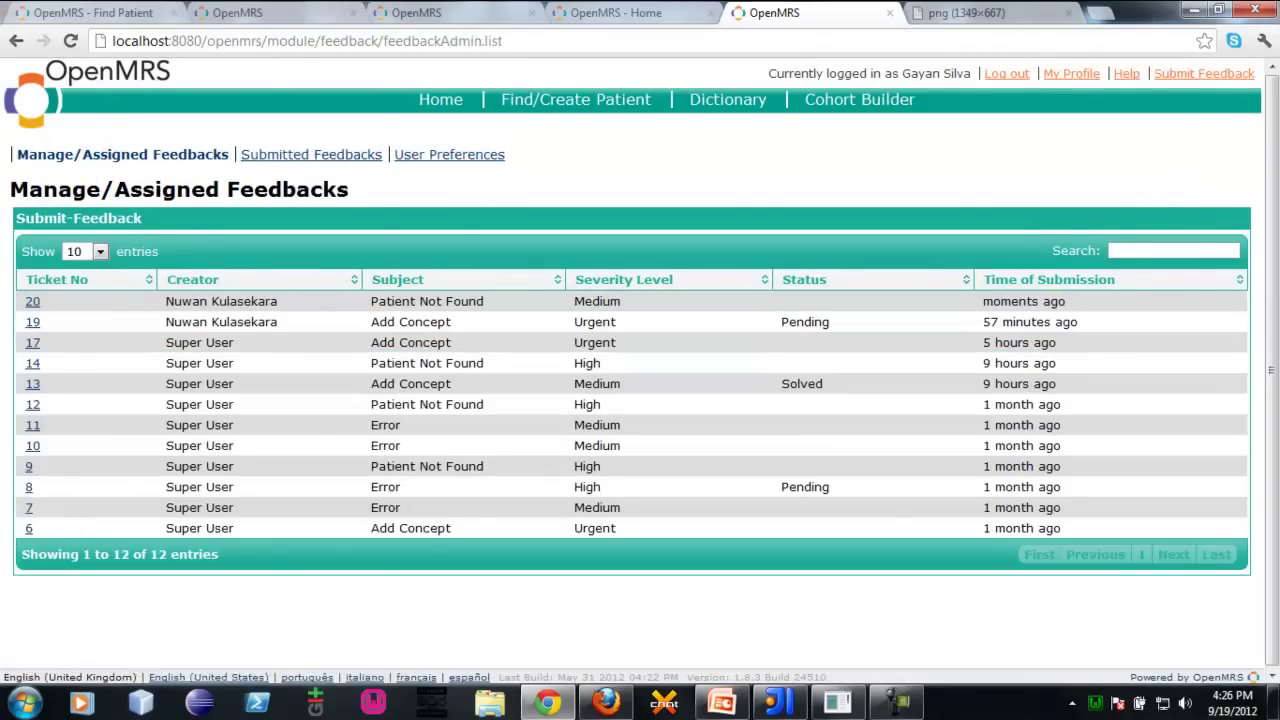
click(350, 157)
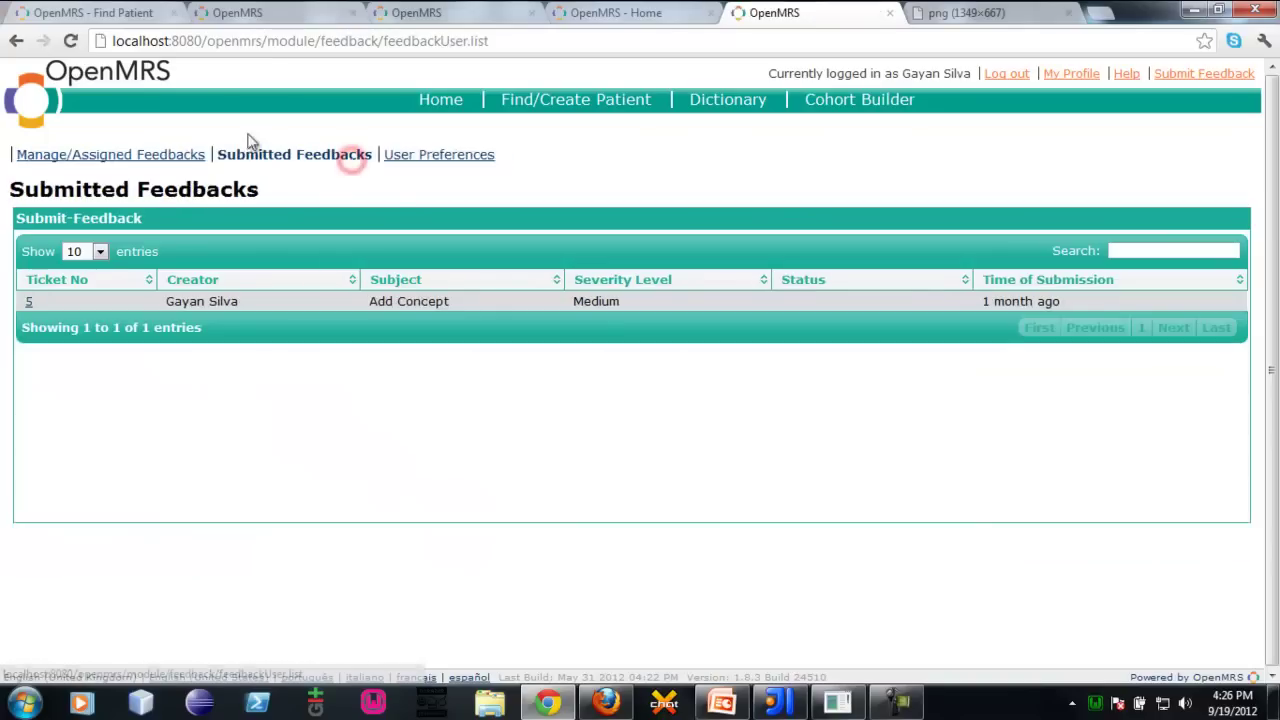
click(441, 157)
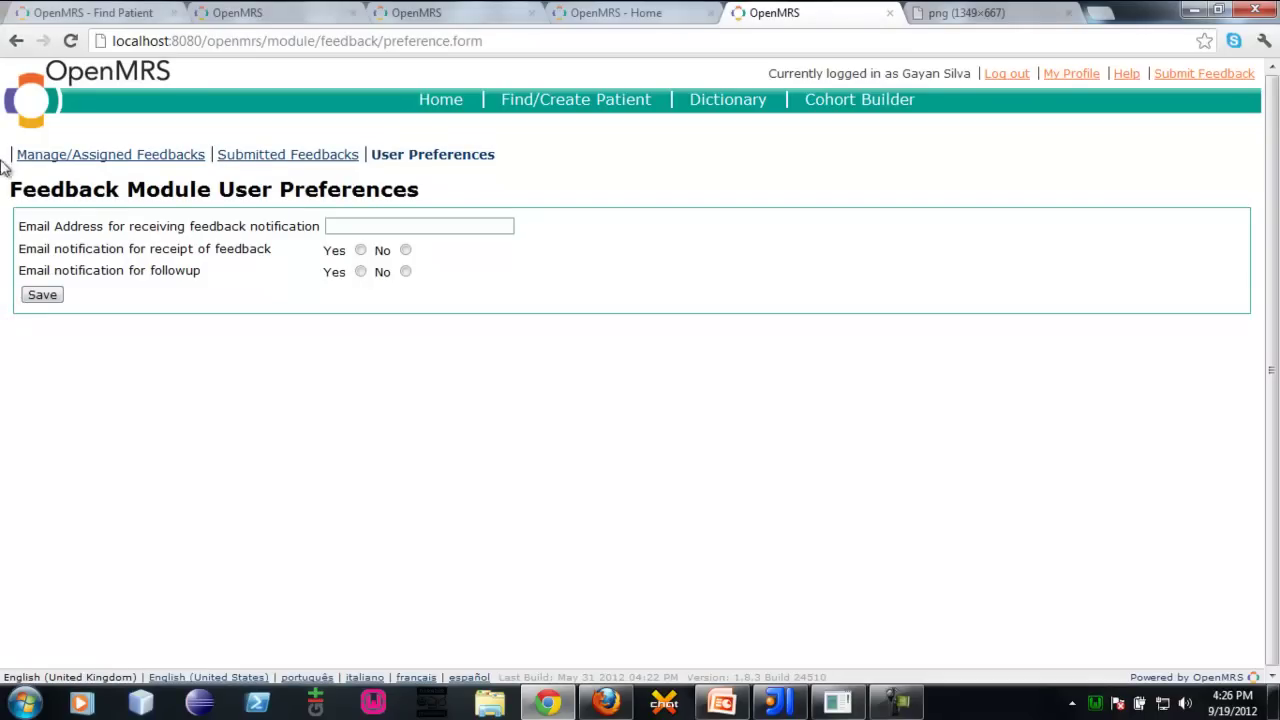
Save preferences with the user's e-mail address and Yes for receipt and followup notifications
click(330, 226)
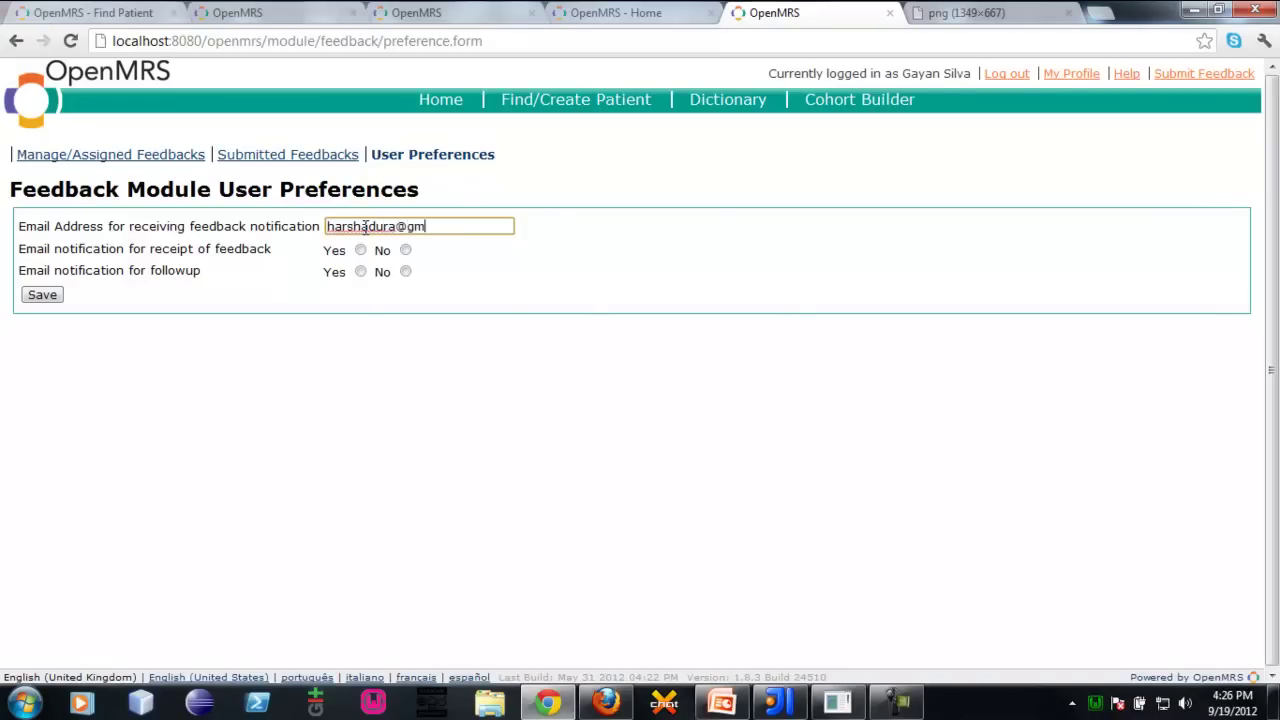
key(Tab)
click(360, 249)
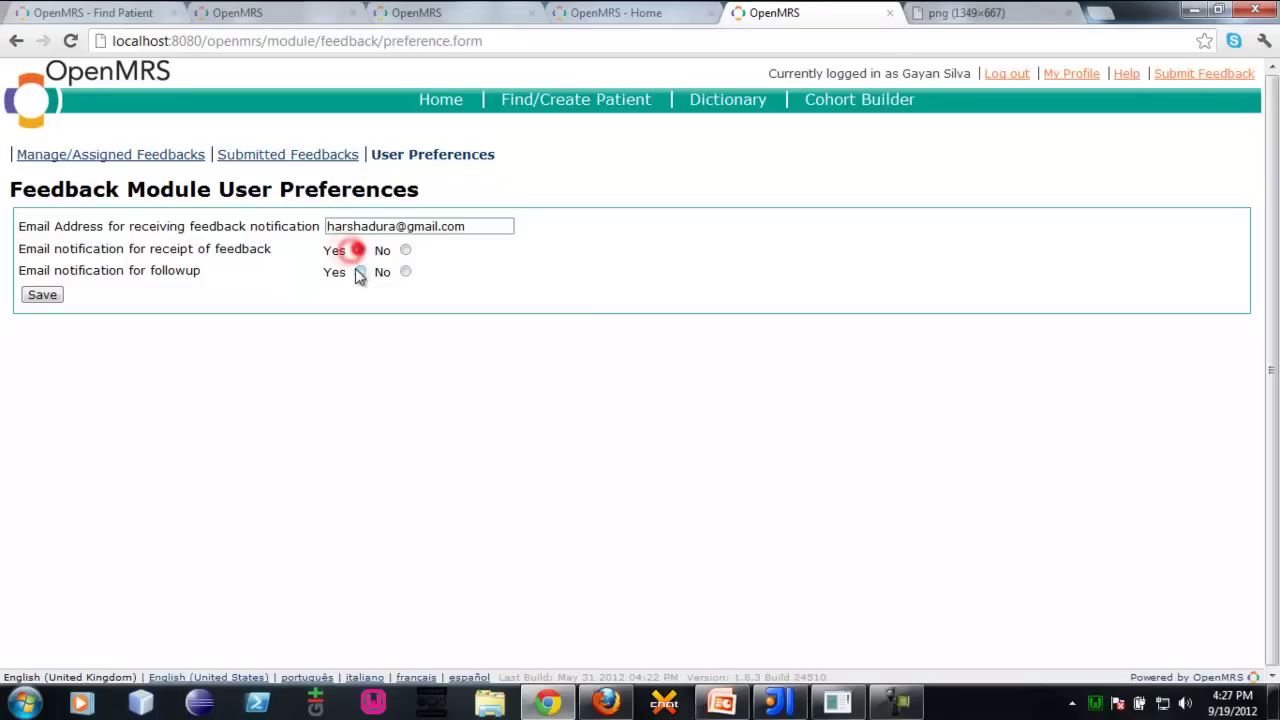
click(360, 271)
click(48, 292)
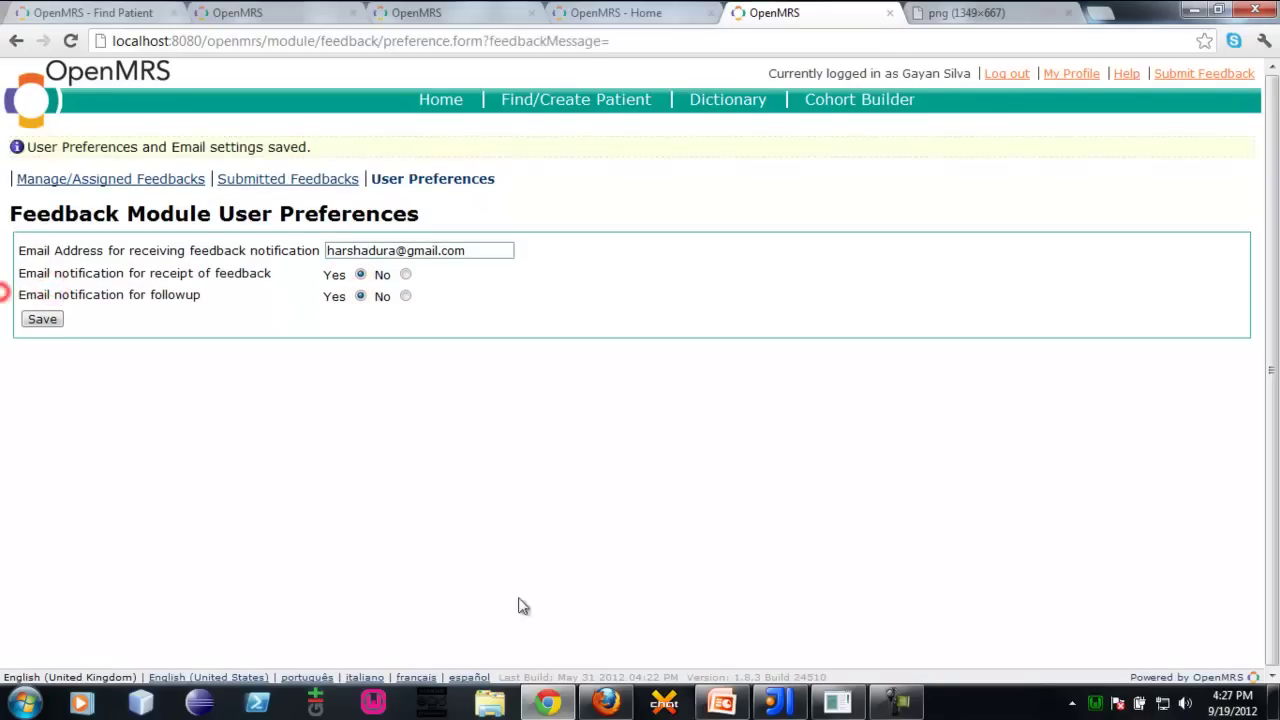
click(564, 528)
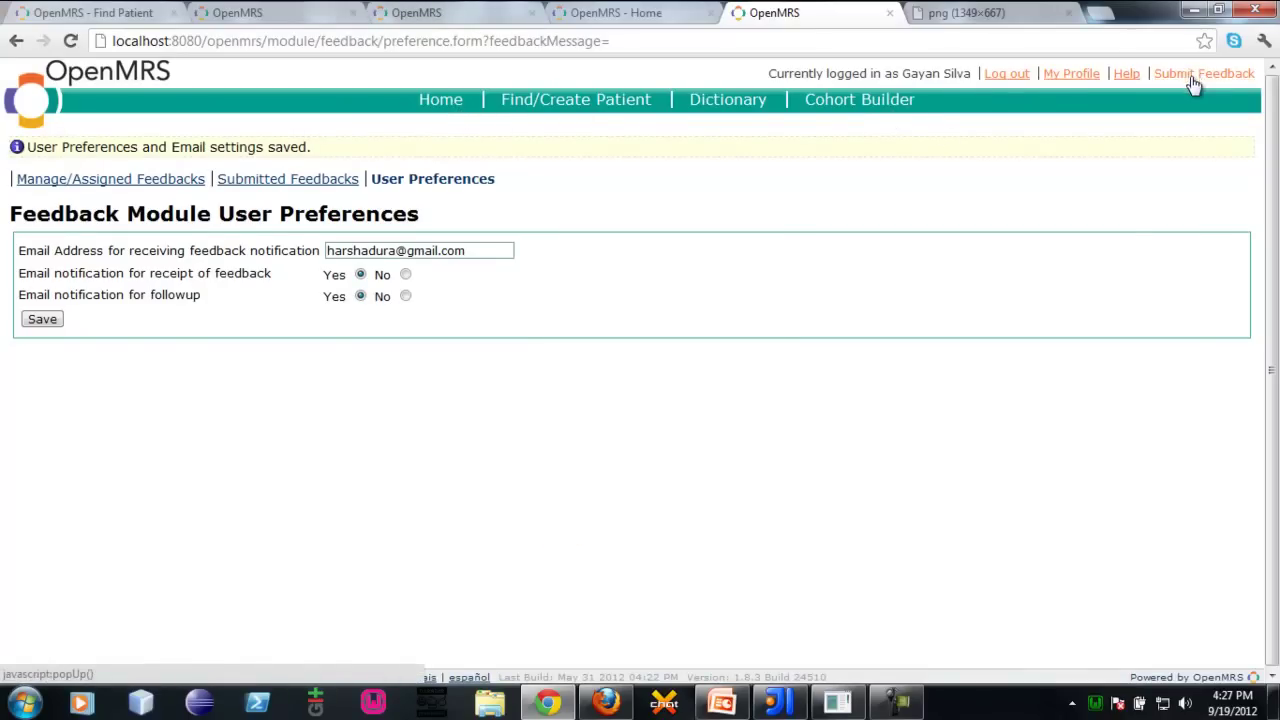
Log out and sign back in as admin with the administrator password
click(1002, 78)
text(admin)
key(Tab)
text(Admin123)
key(Return)
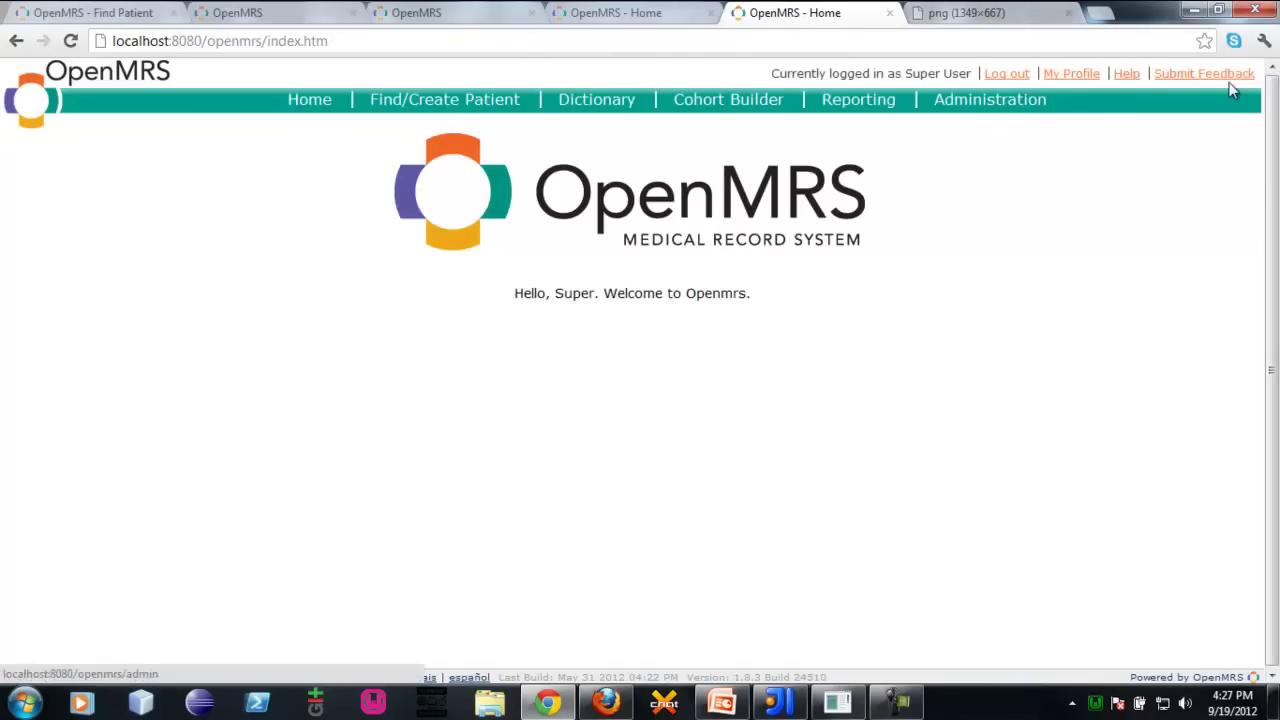
Show the Manage/Assigned Feedbacks list, 20 entries topped by ticket 20
click(1230, 80)
click(338, 396)
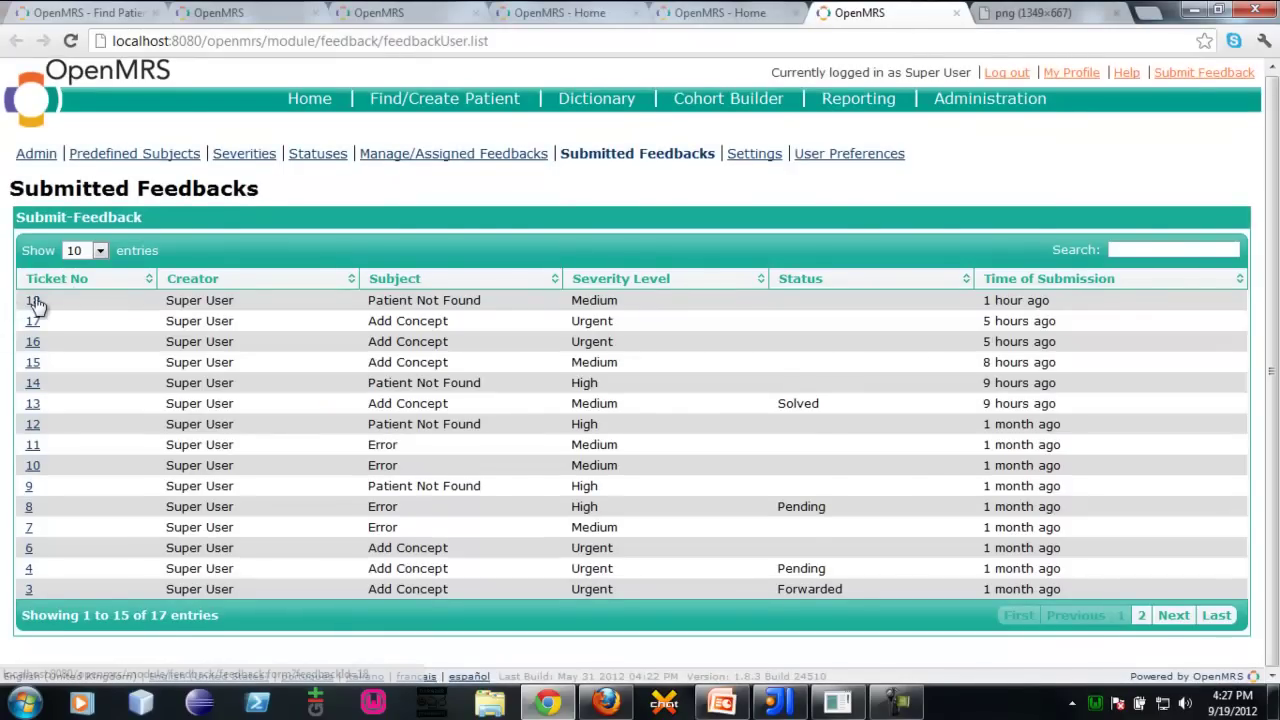
click(422, 160)
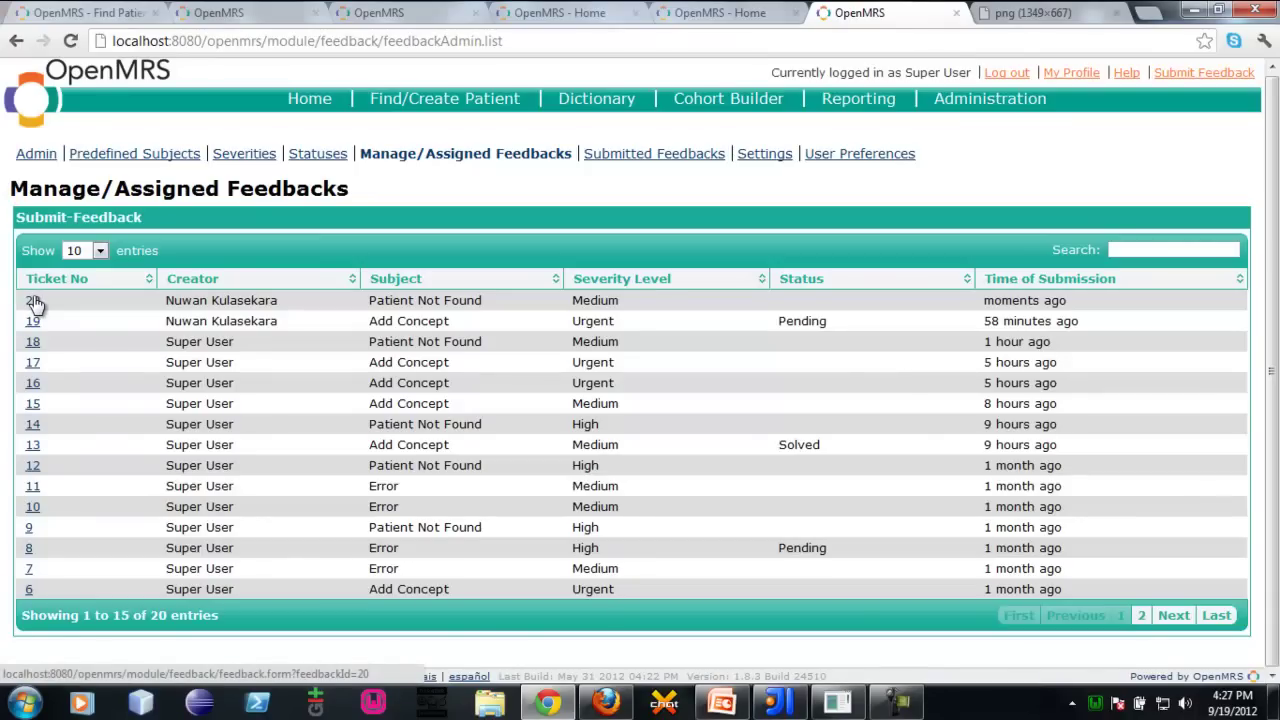
Open ticket 20 and show its full feedback content
click(34, 302)
scroll(20, 445, down, 10)
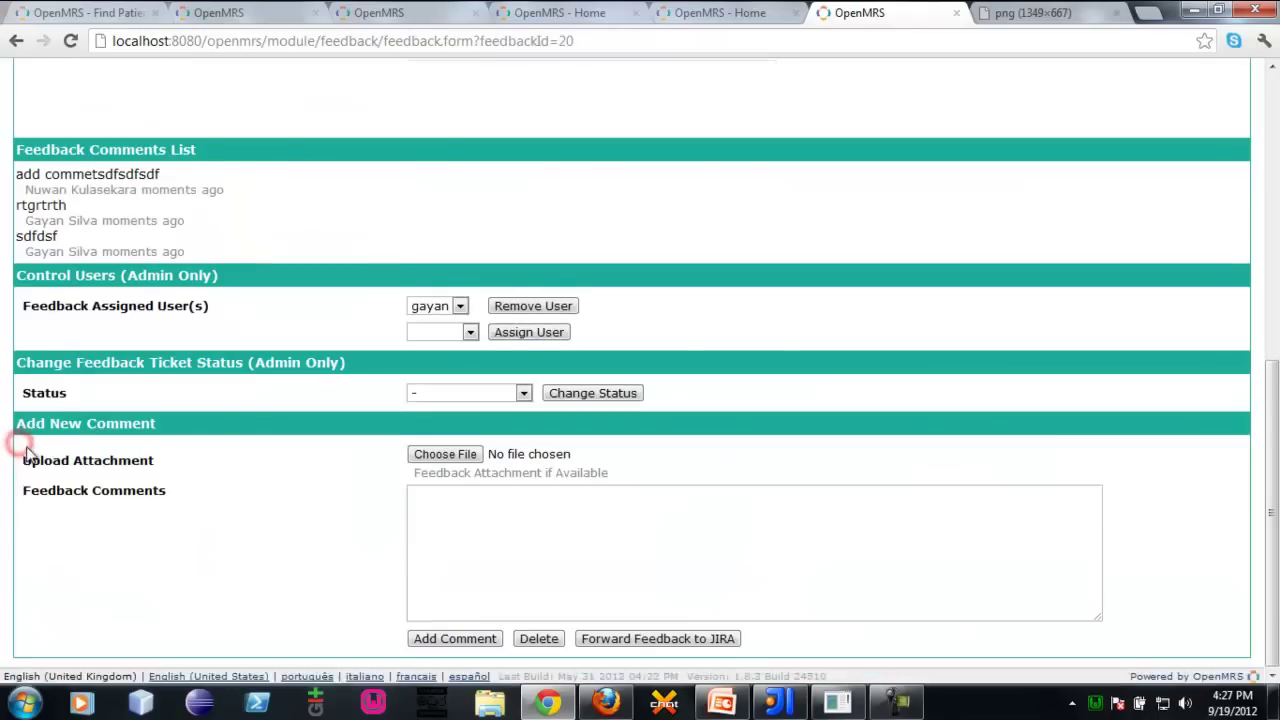
scroll(27, 453, up, 10)
scroll(4, 197, down, 10)
scroll(8, 290, up, 10)
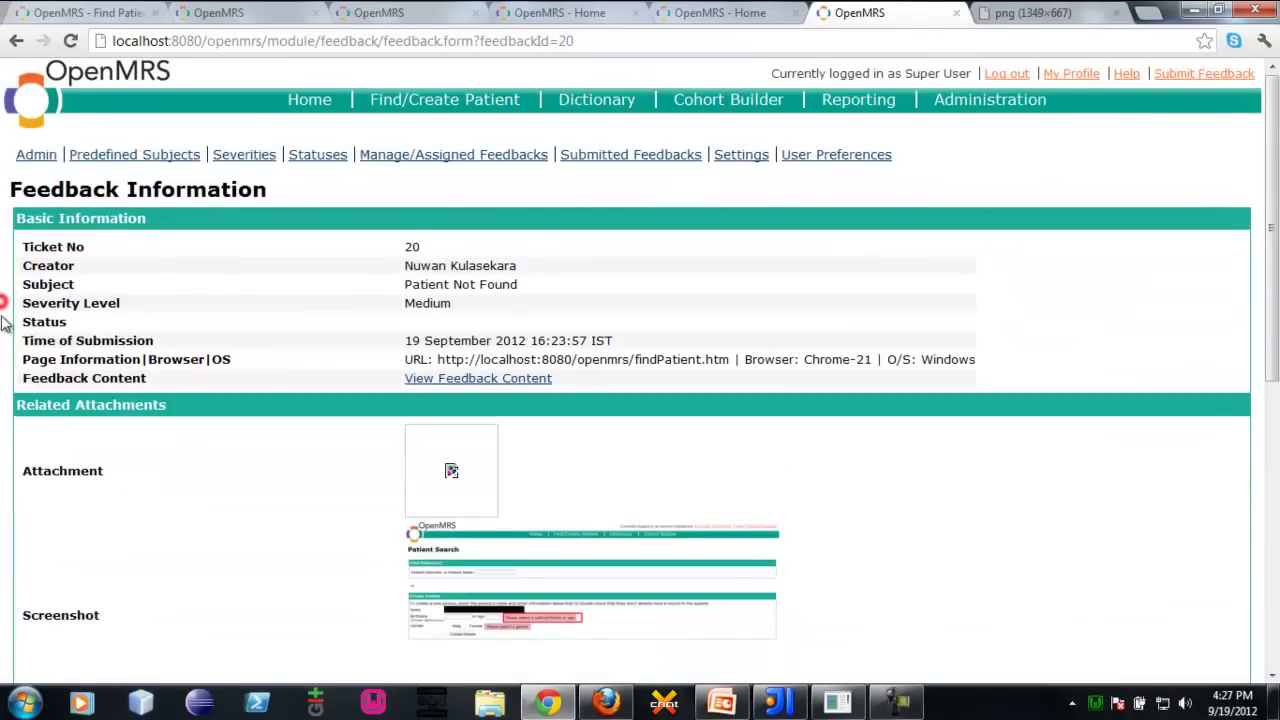
click(455, 378)
scroll(14, 371, down, 5)
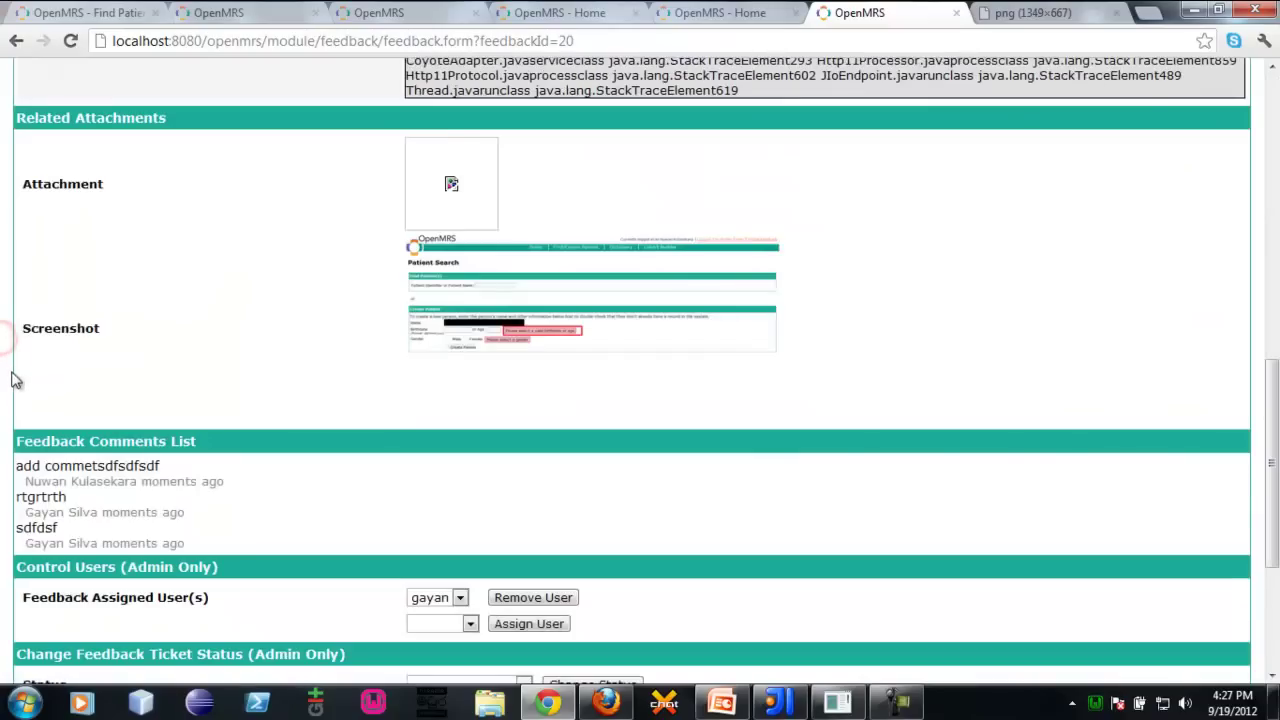
scroll(12, 371, down, 3)
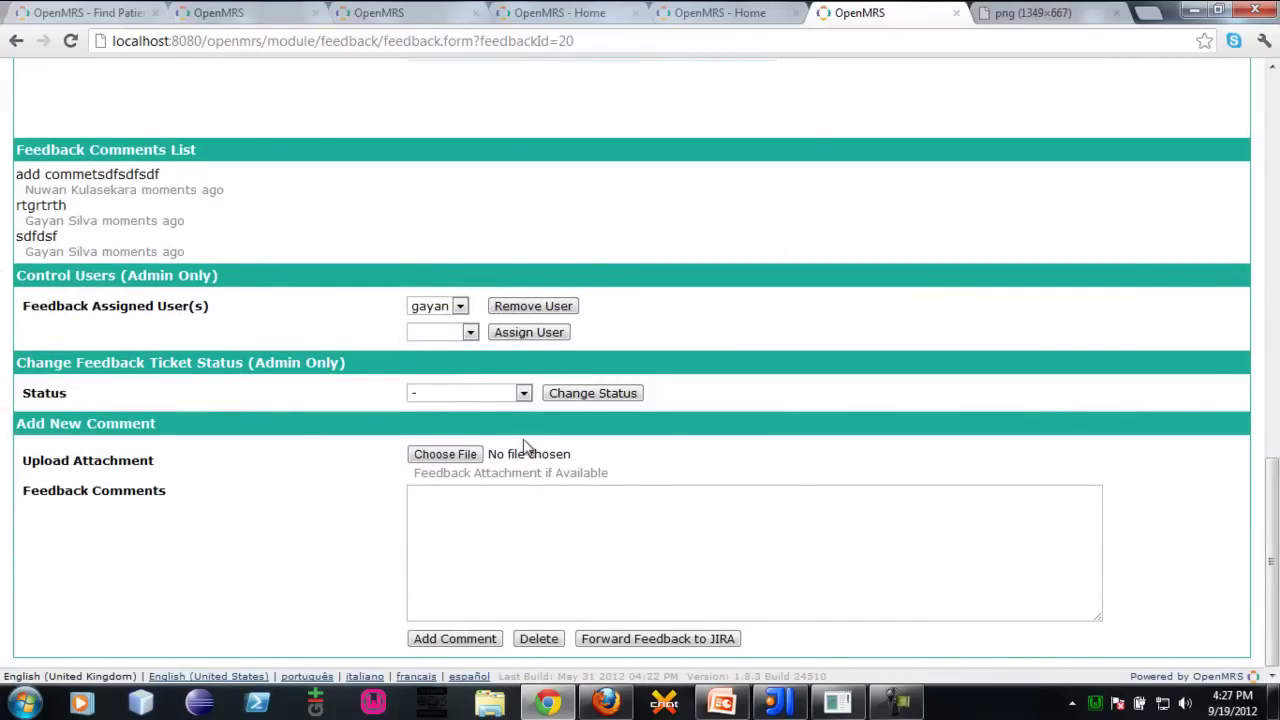
Check the assignee lists, then remove the currently assigned user from ticket 20
click(448, 305)
click(448, 305)
click(448, 305)
click(428, 198)
click(448, 305)
click(448, 306)
click(446, 305)
click(327, 312)
click(461, 336)
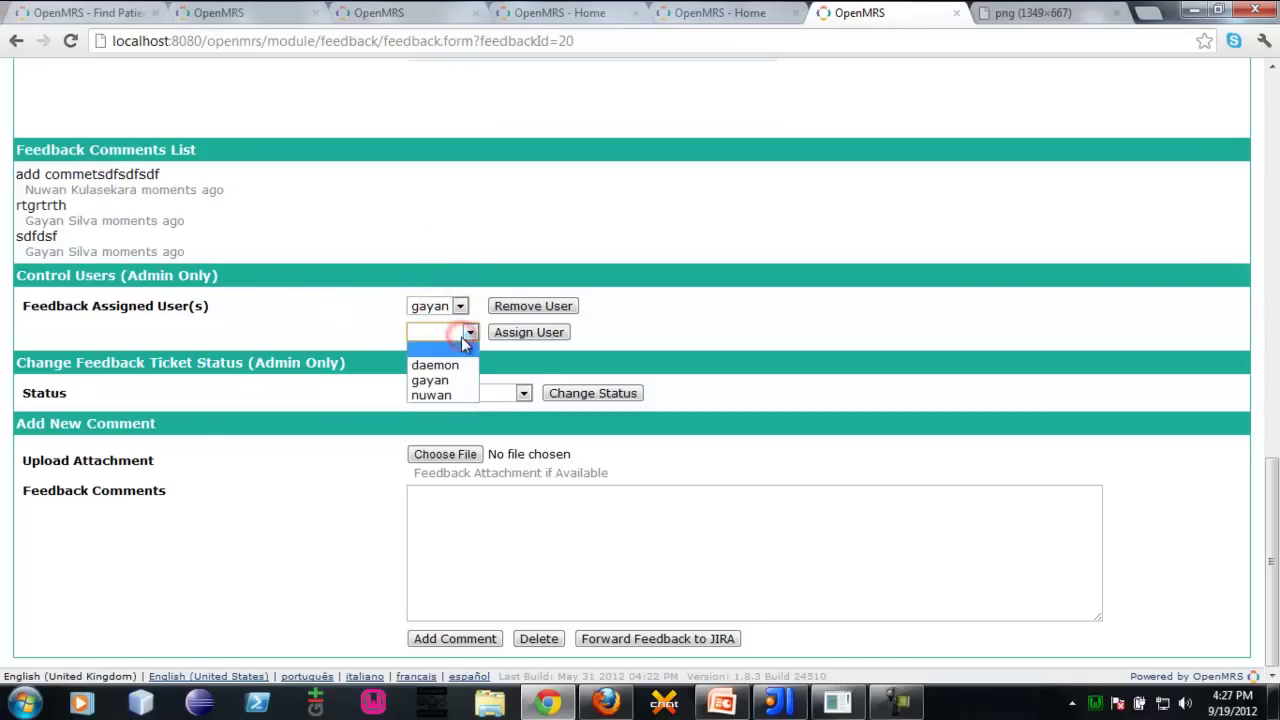
click(461, 337)
click(461, 337)
click(461, 337)
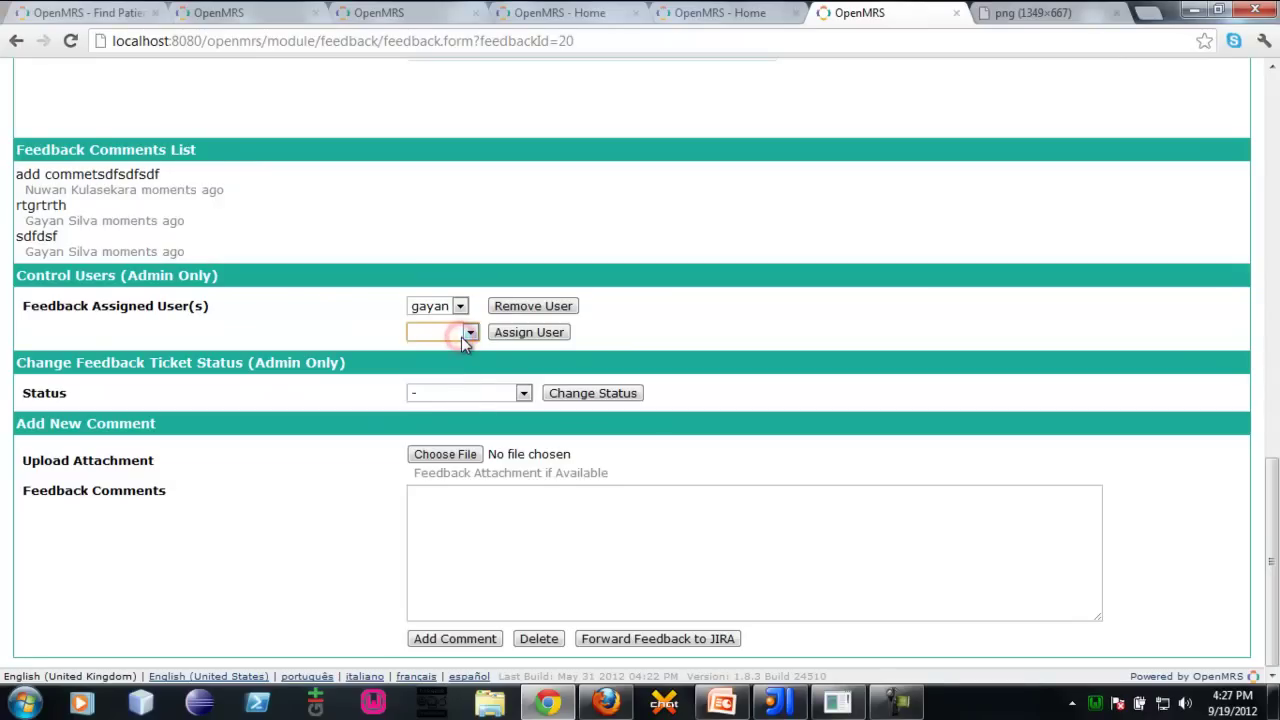
click(461, 337)
click(460, 306)
click(516, 275)
click(530, 306)
Assign the daemon user to ticket 20
scroll(556, 422, down, 7)
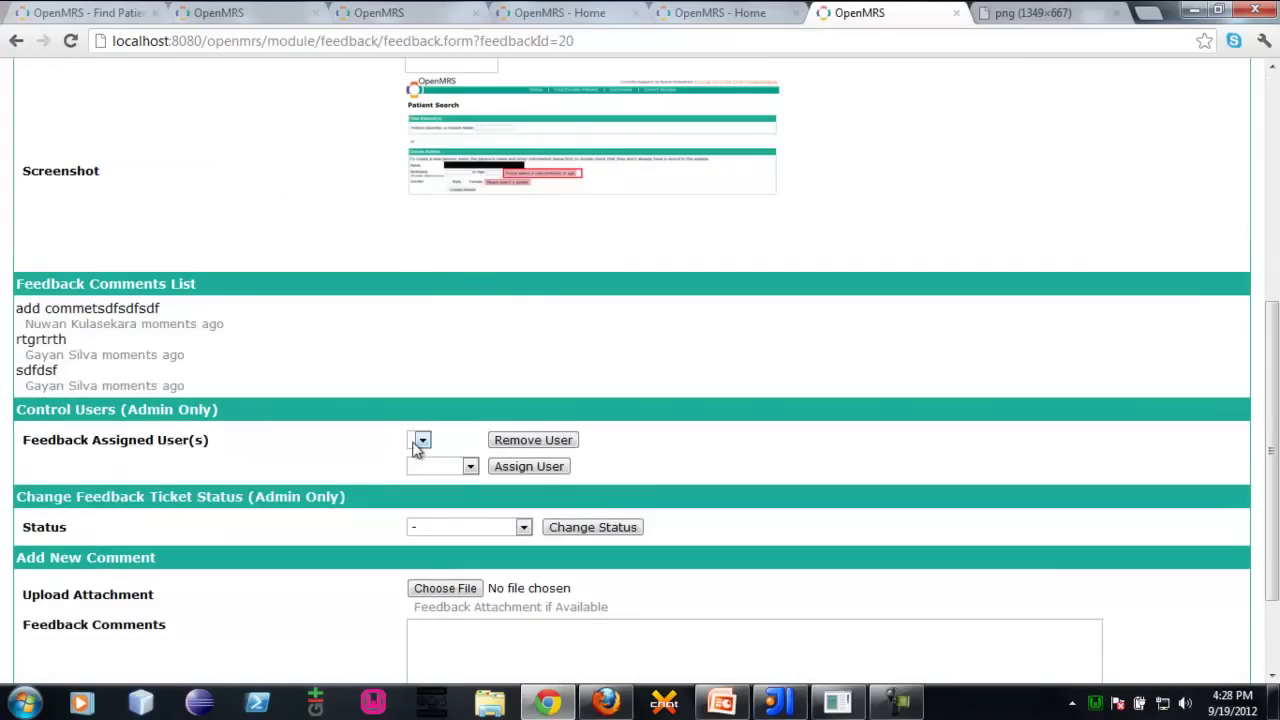
click(445, 466)
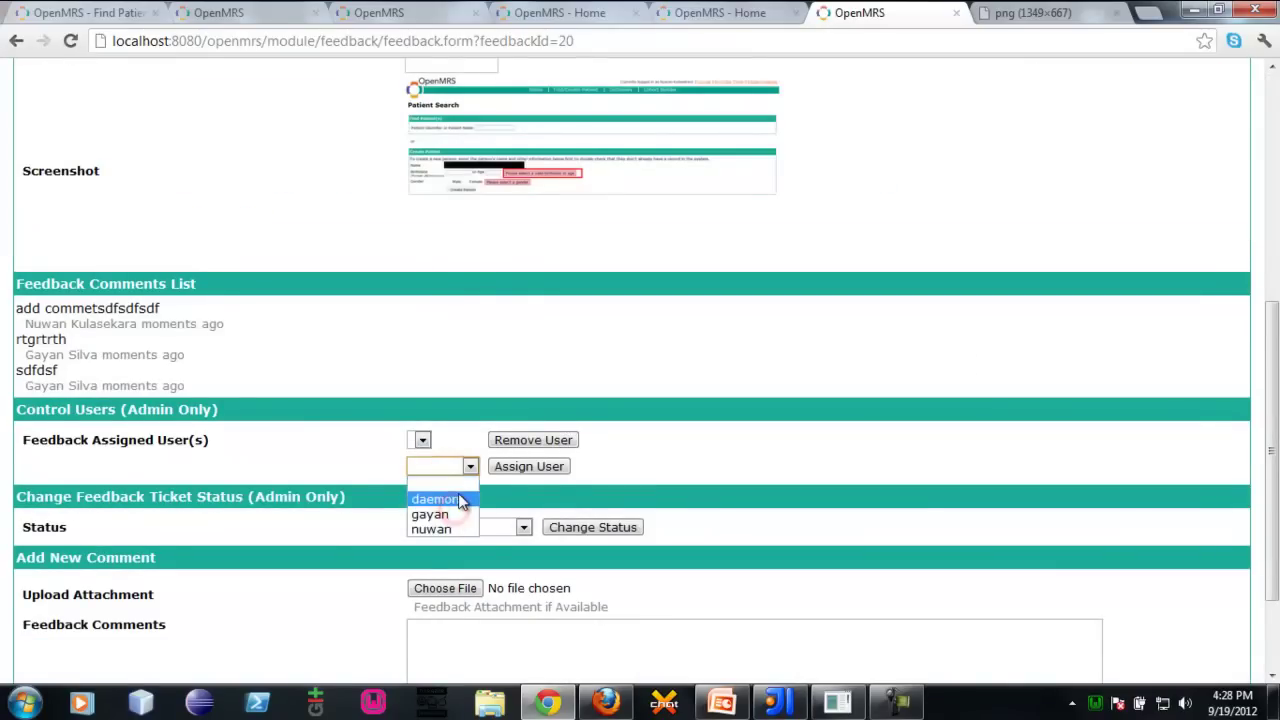
click(462, 500)
click(548, 472)
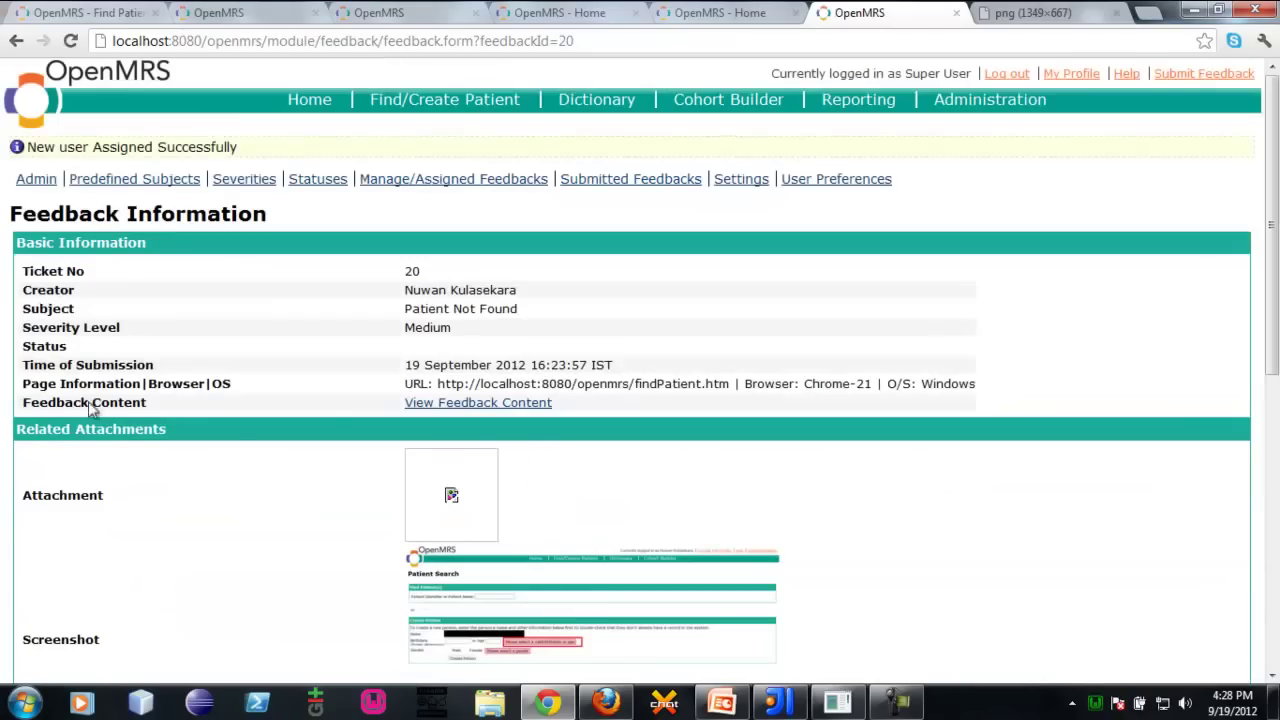
scroll(6, 407, down, 7)
scroll(26, 420, up, 1)
scroll(60, 412, down, 1)
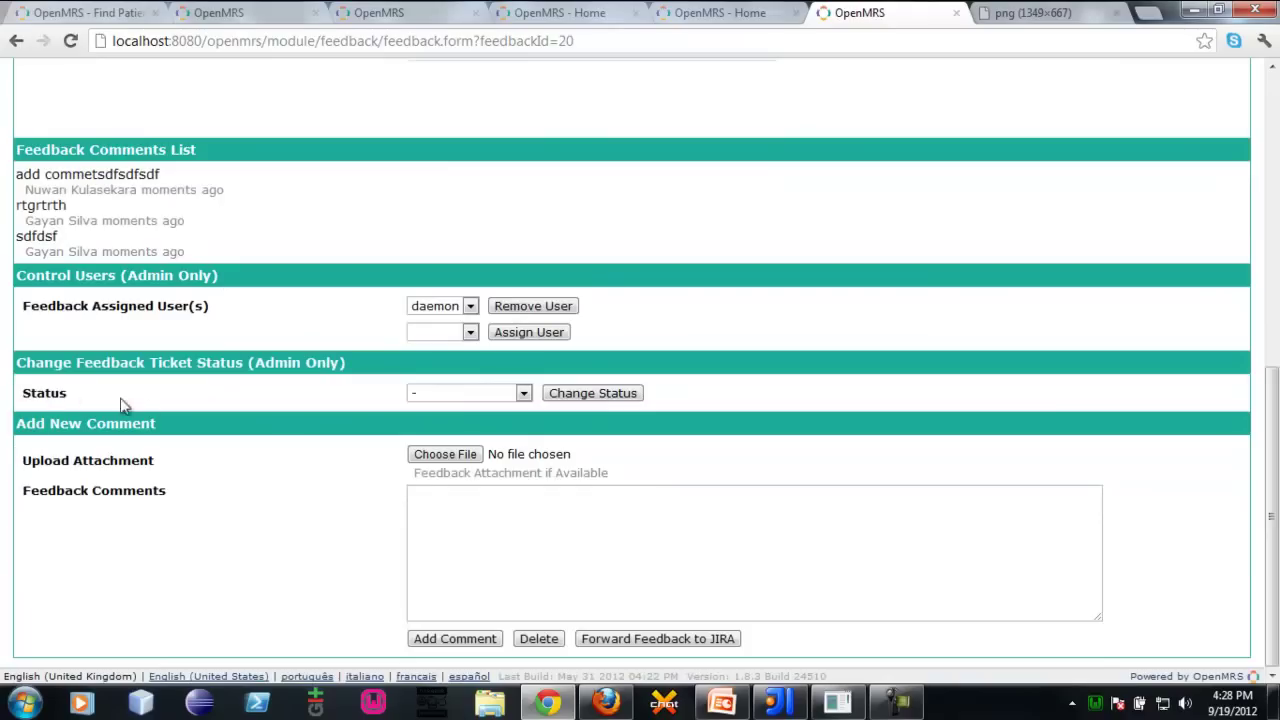
Assign another user from the assignee list to ticket 20
click(413, 319)
scroll(5, 480, up, 10)
scroll(3, 350, down, 10)
click(438, 331)
click(430, 381)
click(528, 332)
scroll(220, 476, down, 10)
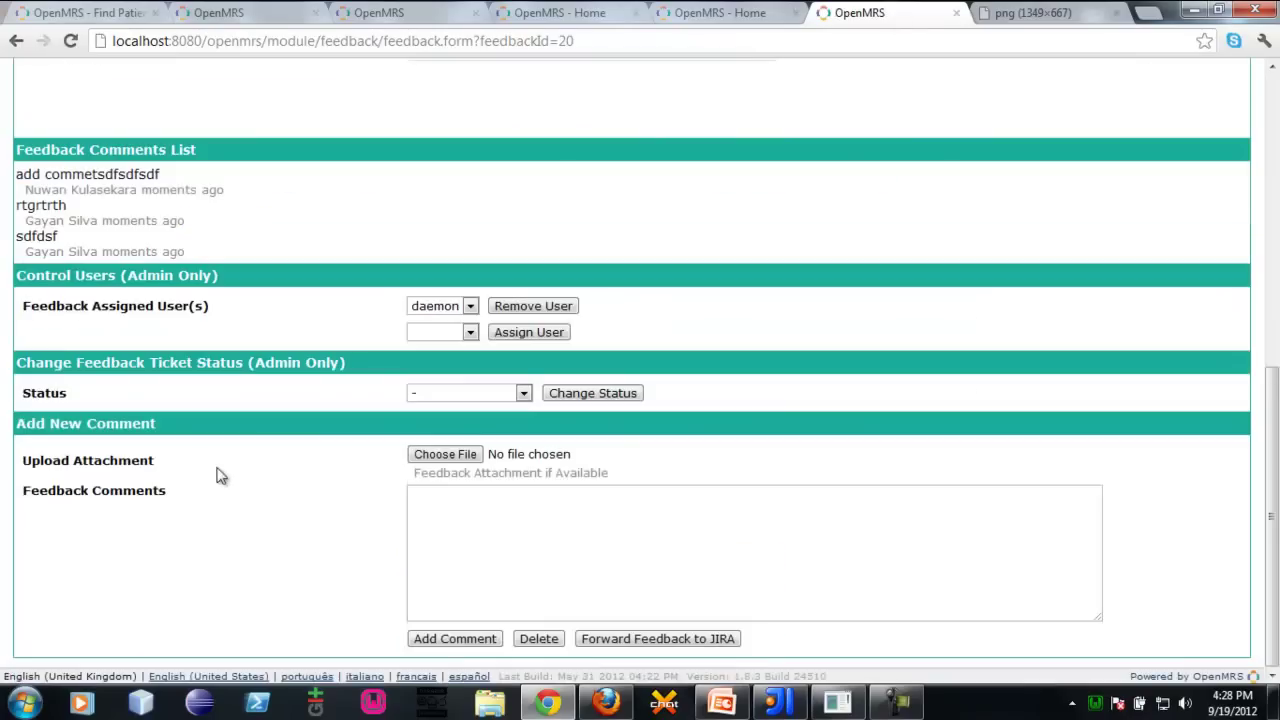
Post the administrator comment 'dsfrf' on ticket 20
click(427, 318)
click(15, 282)
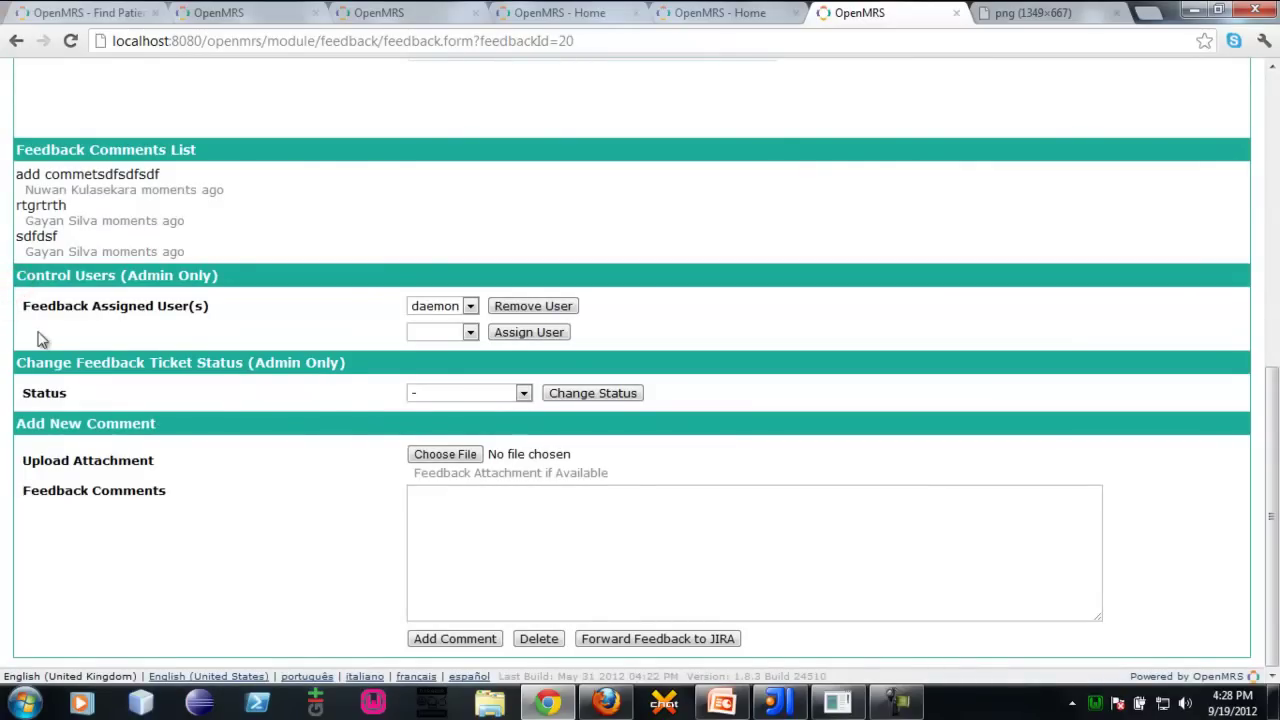
right_click(40, 336)
triple_click(114, 296)
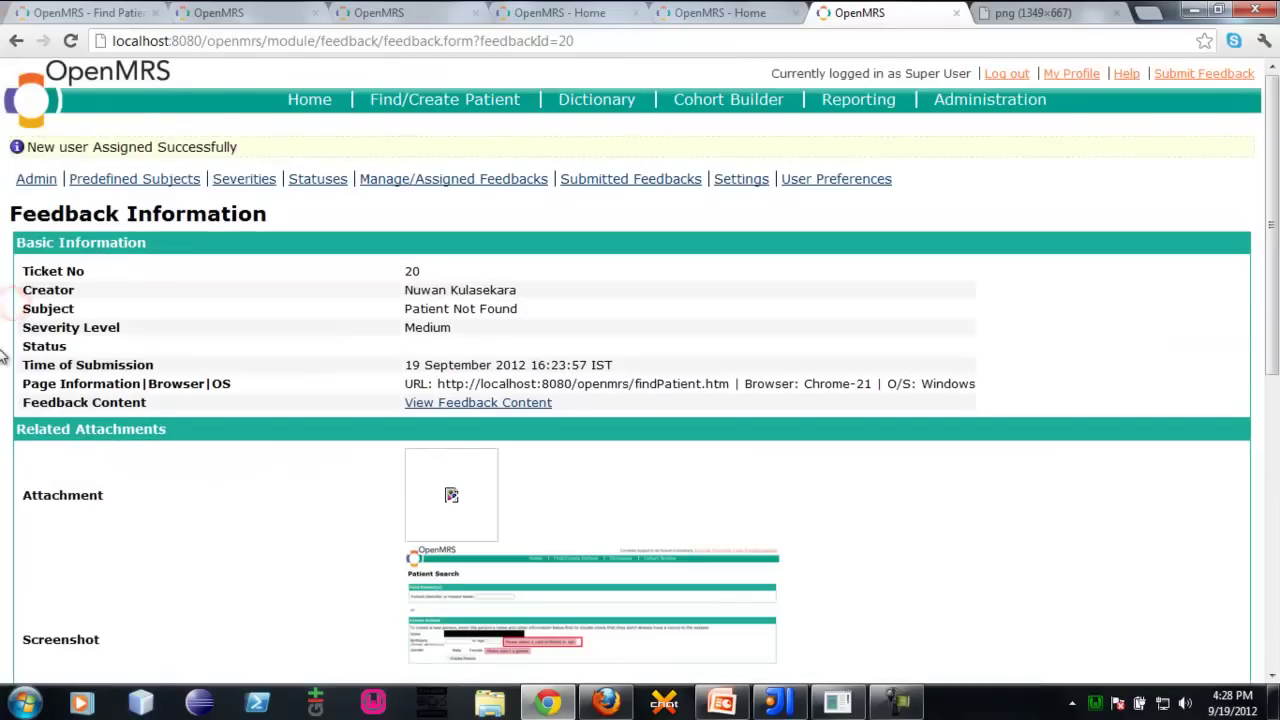
scroll(4, 325, down, 6)
click(5, 333)
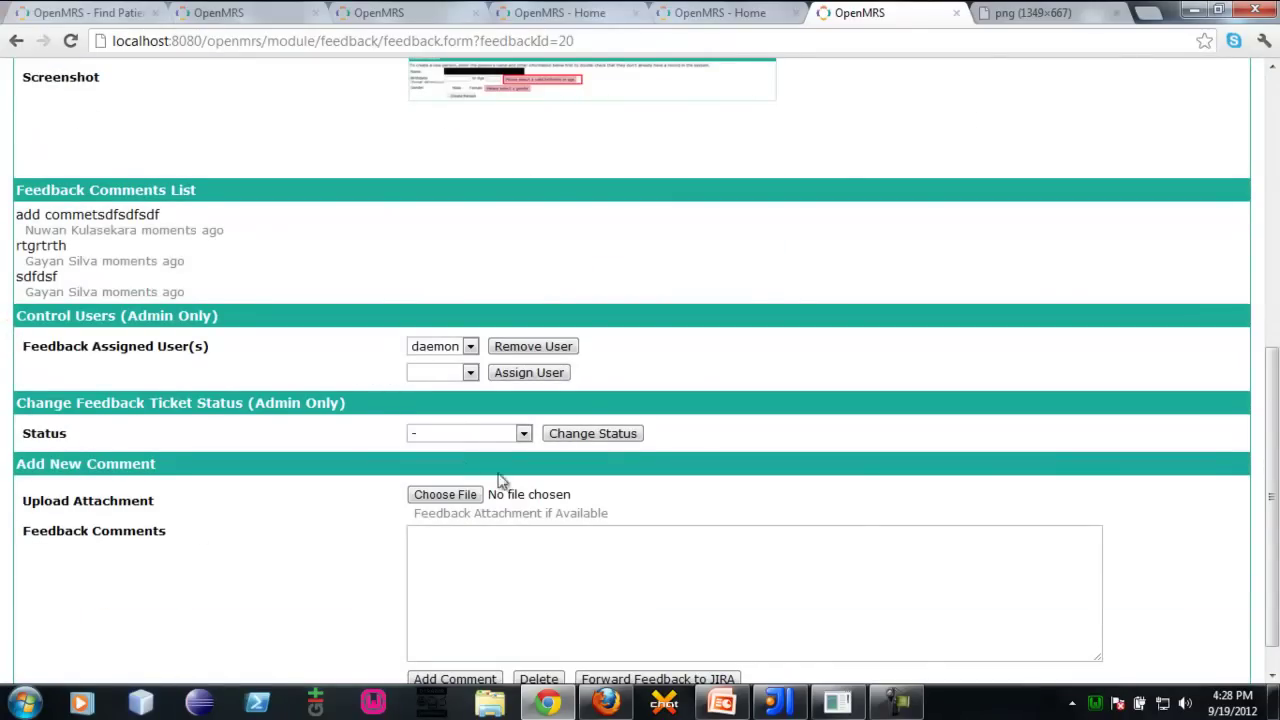
click(464, 549)
text(dsf)
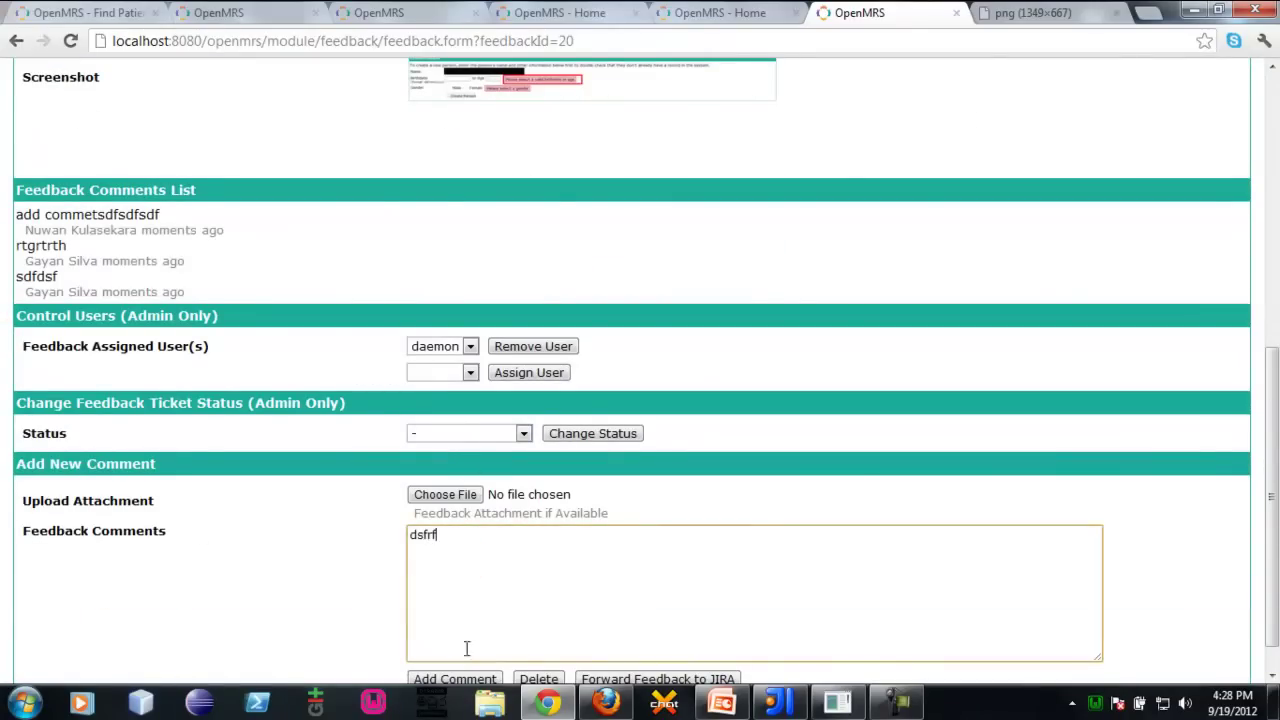
text(rf)
click(468, 679)
scroll(12, 460, down, 8)
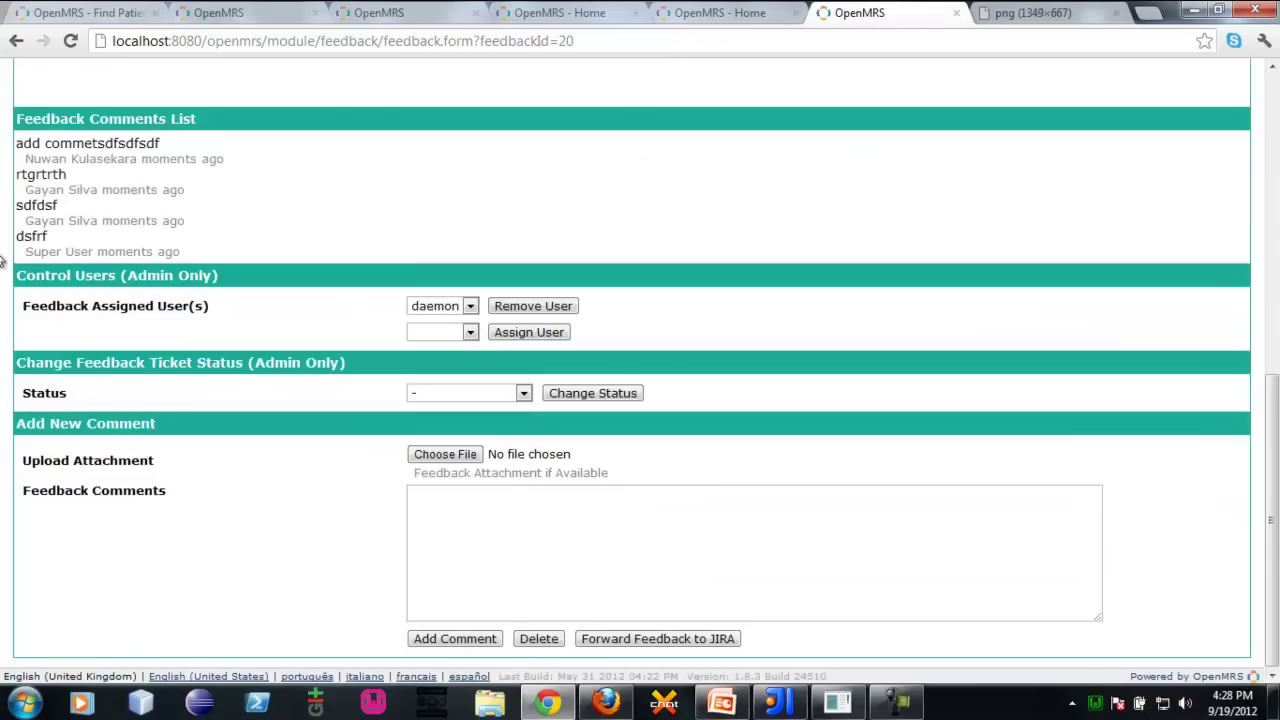
Change ticket 20's status to Solved and apply it
drag(22, 146, 257, 257)
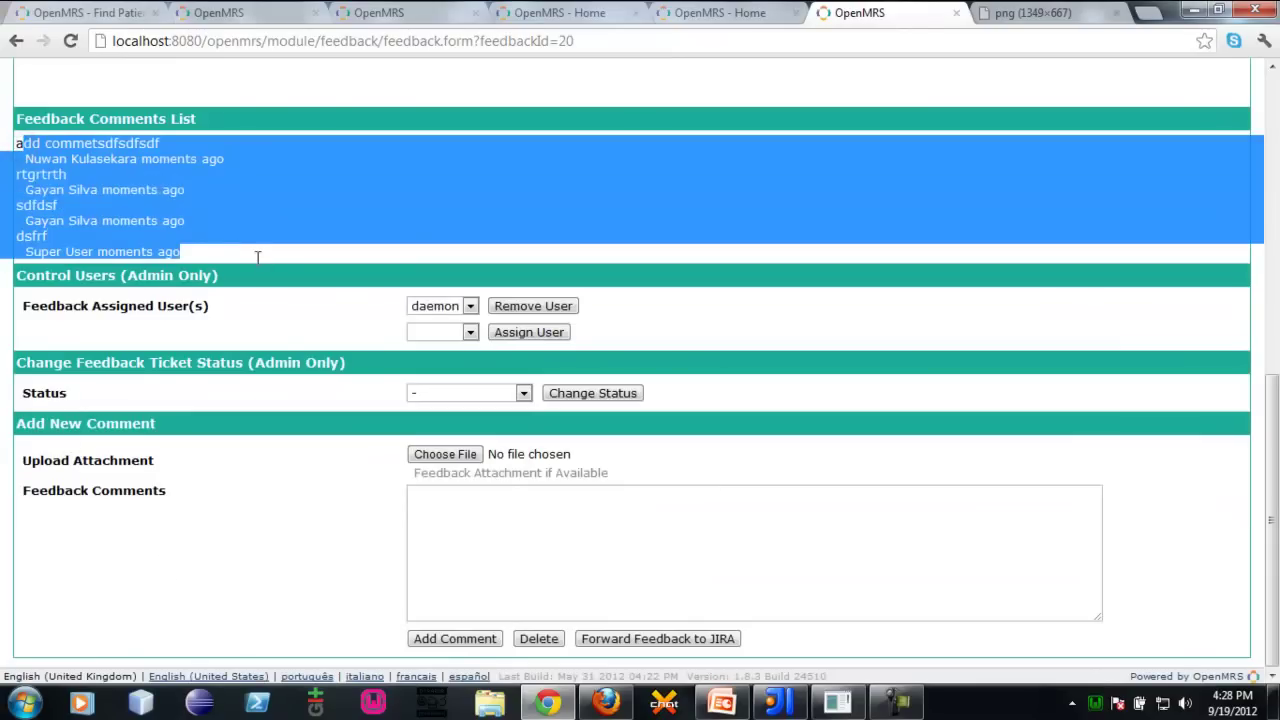
click(46, 138)
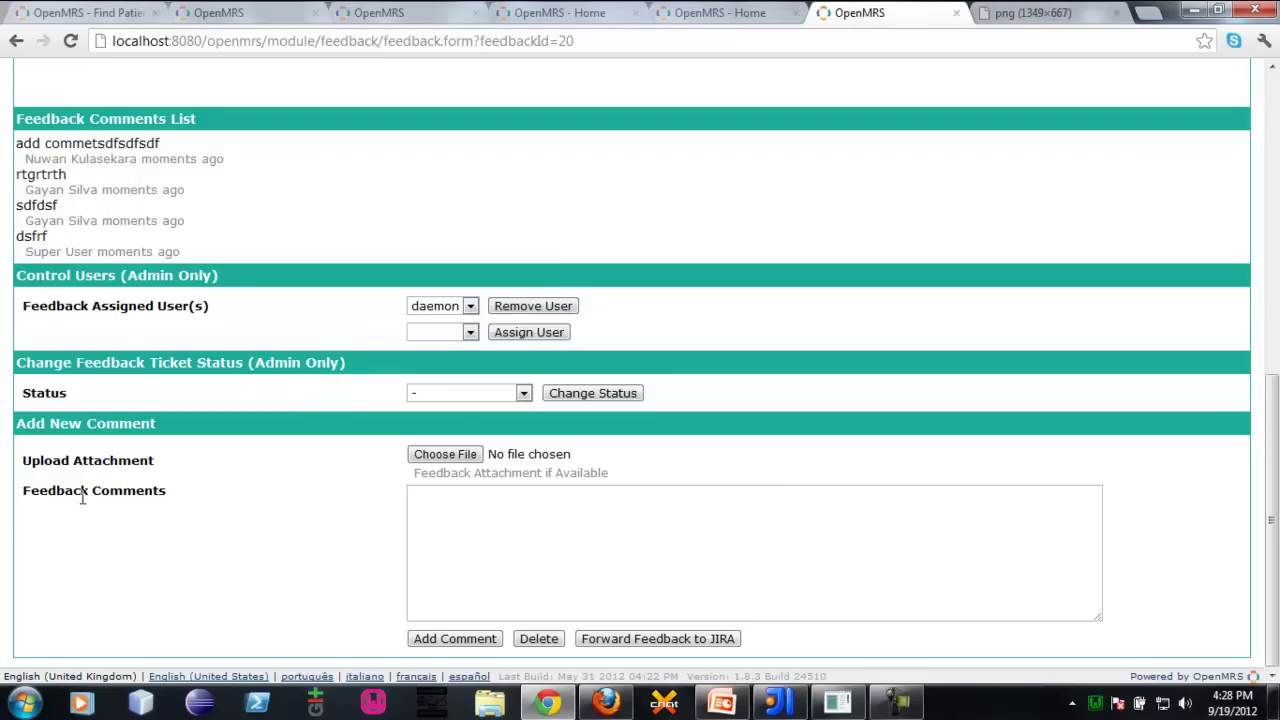
click(450, 398)
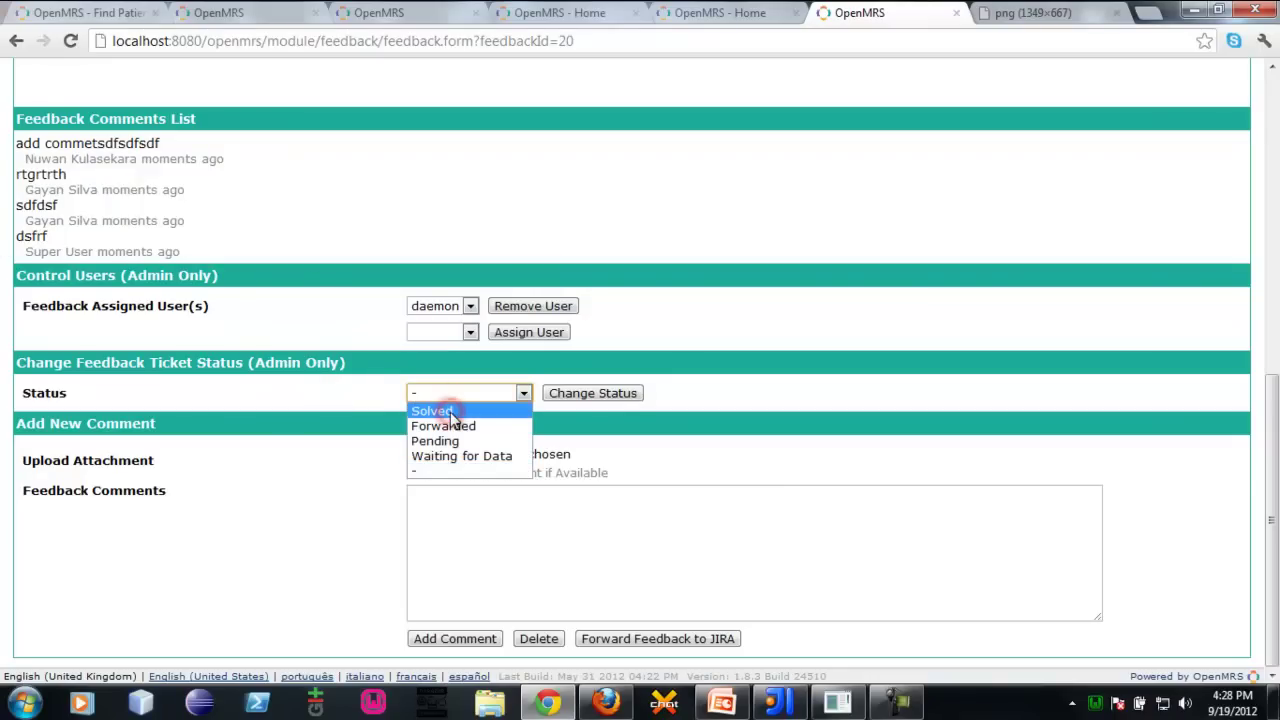
click(460, 410)
click(618, 396)
scroll(3, 435, down, 10)
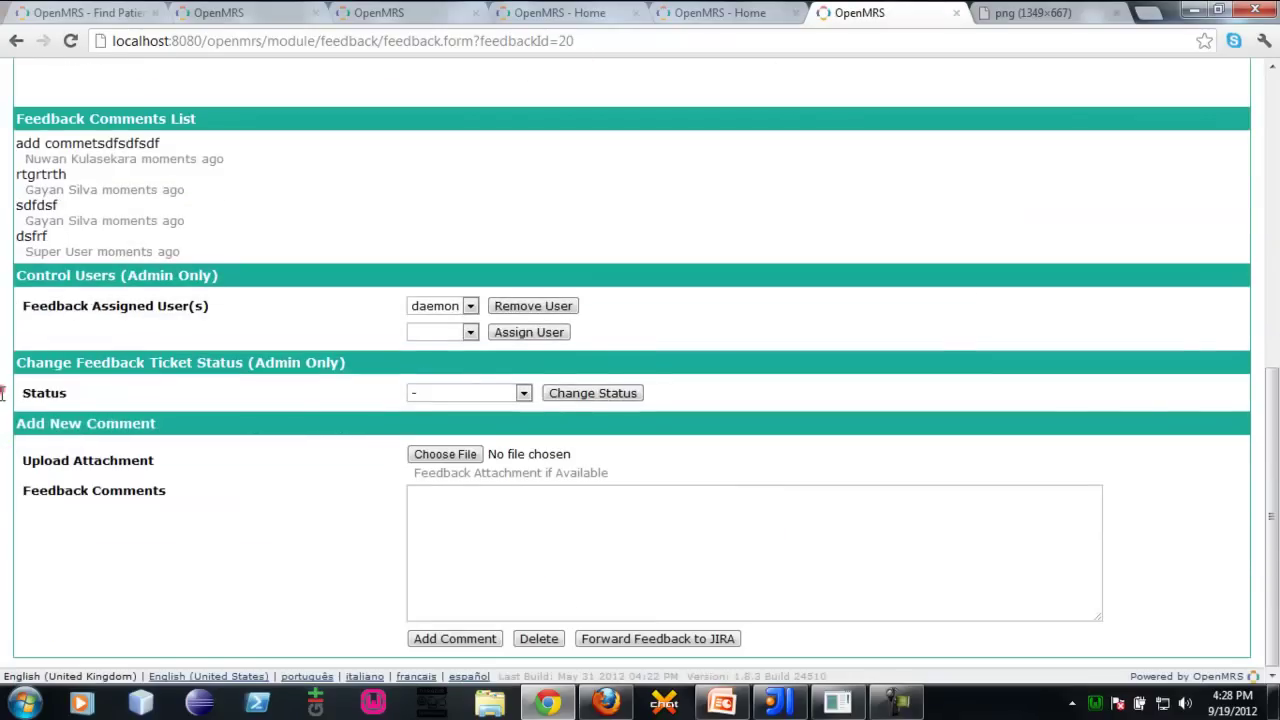
scroll(3, 430, up, 10)
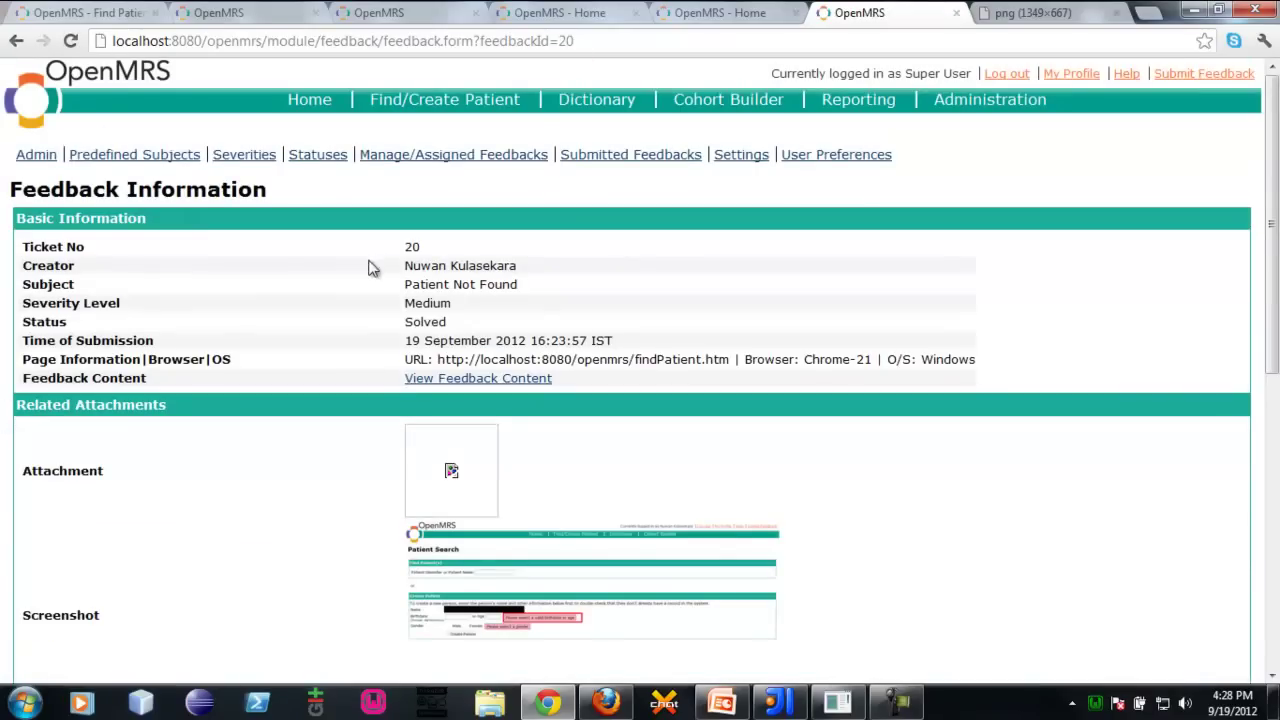
Reopen ticket 20 from the managed list and open its Patient Search screenshot in a new tab
click(428, 152)
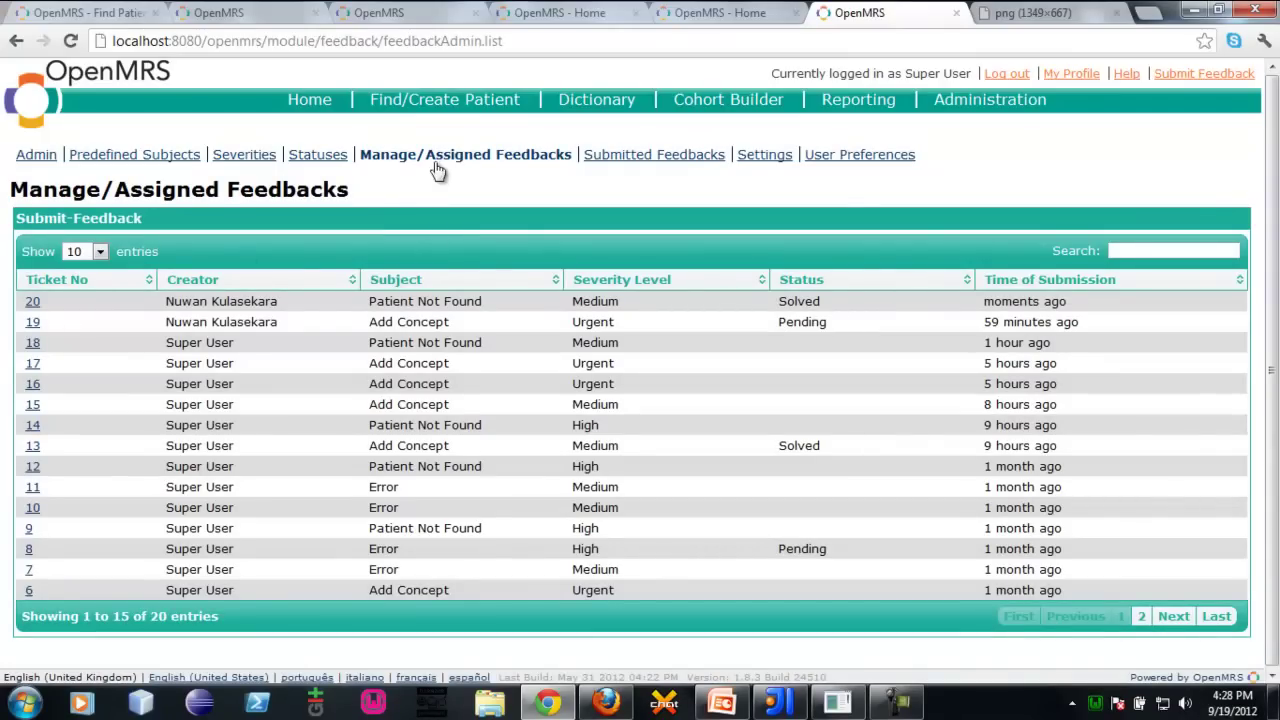
click(33, 300)
scroll(4, 288, down, 10)
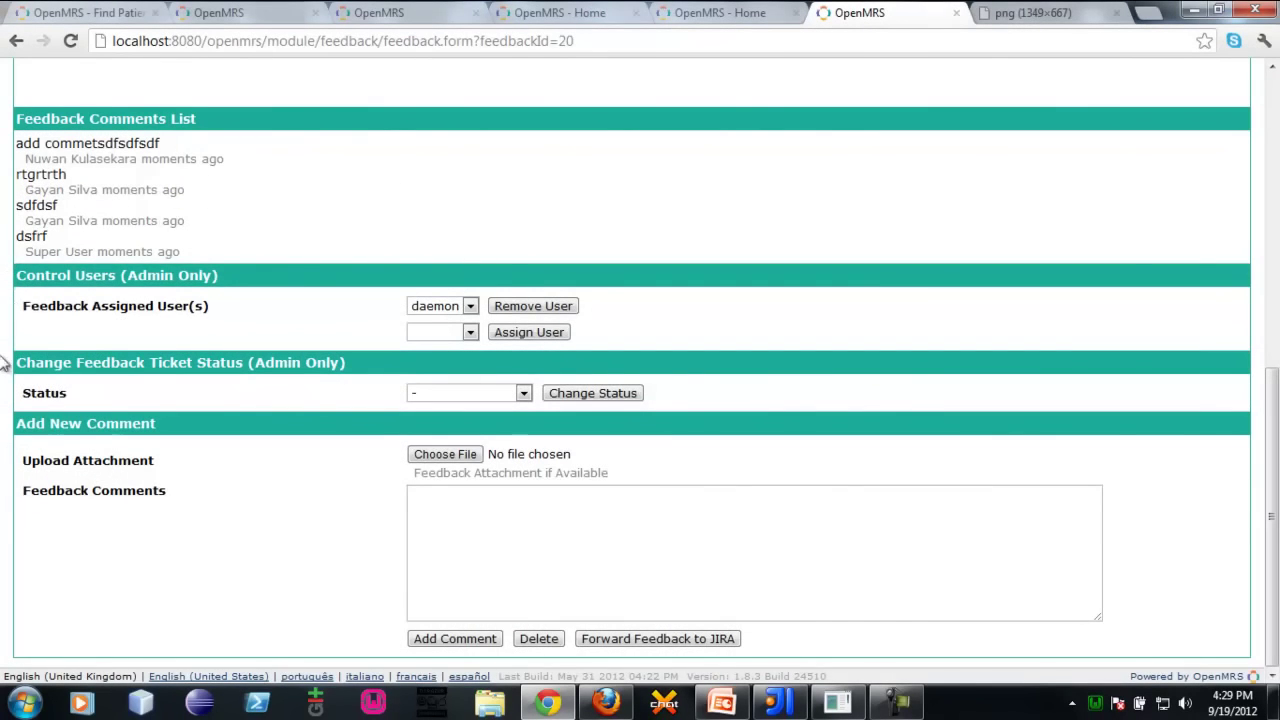
scroll(4, 476, up, 10)
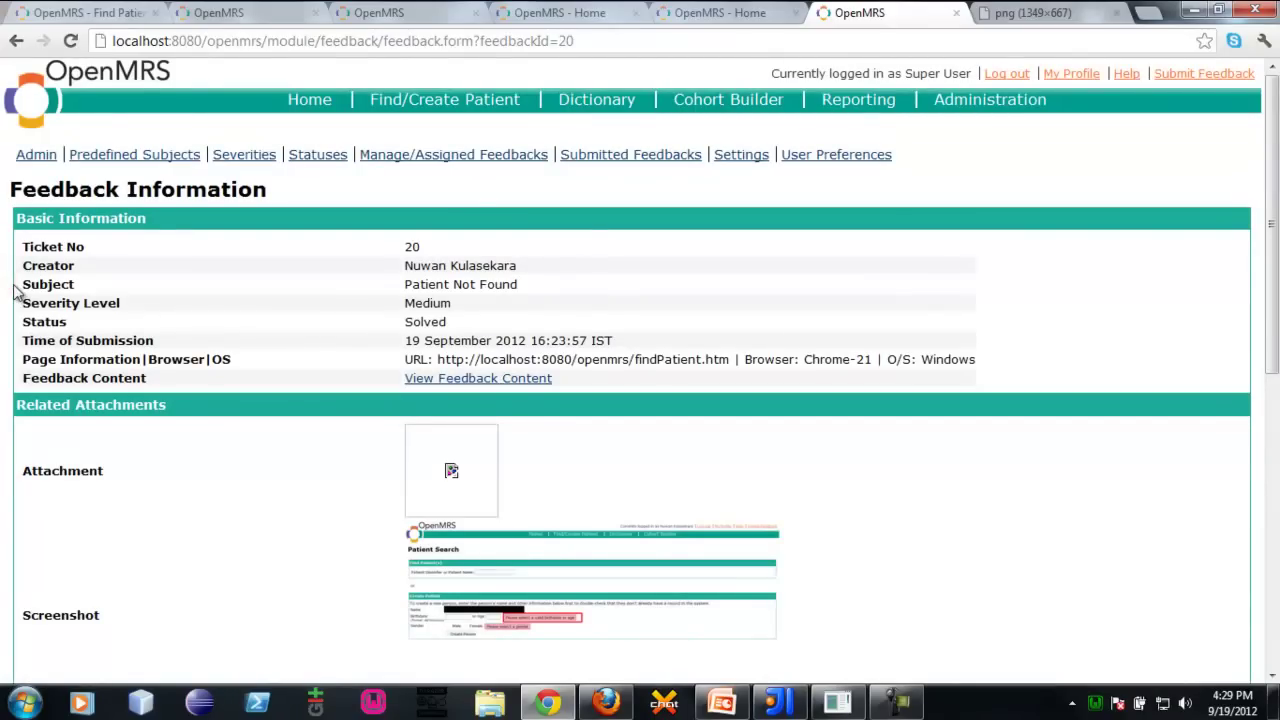
scroll(4, 312, down, 8)
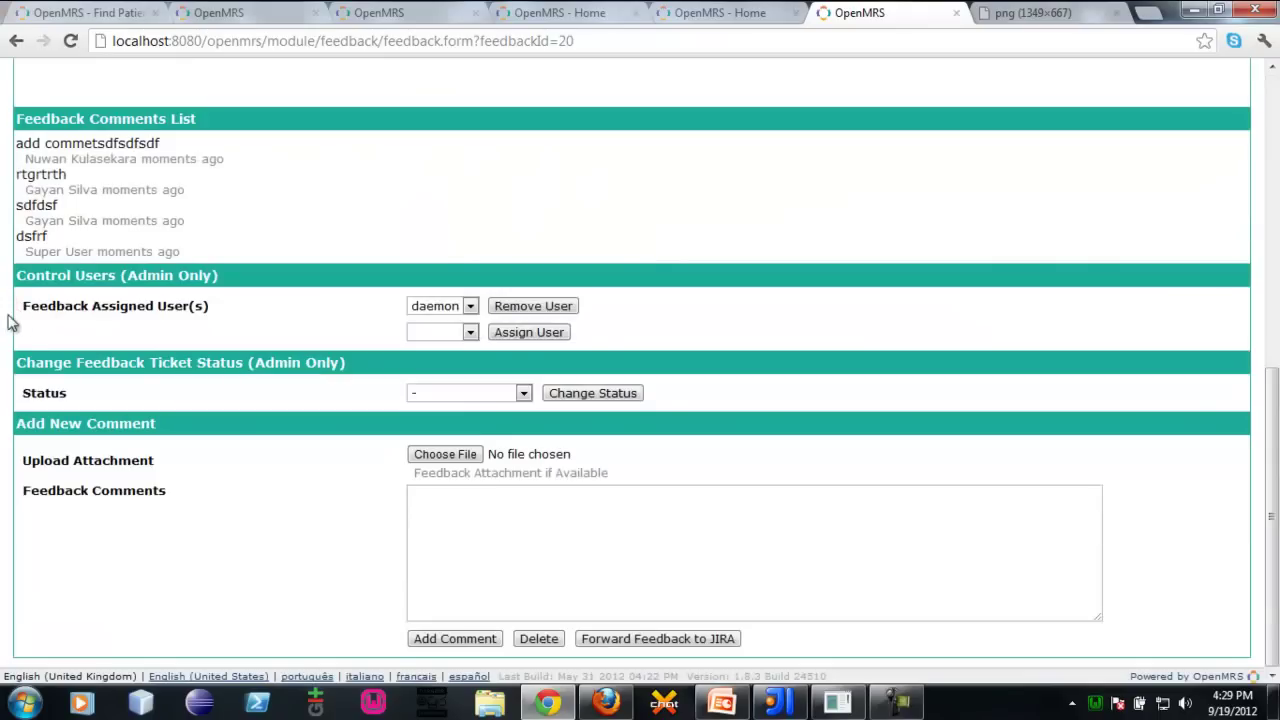
scroll(8, 335, up, 1)
scroll(4, 348, up, 8)
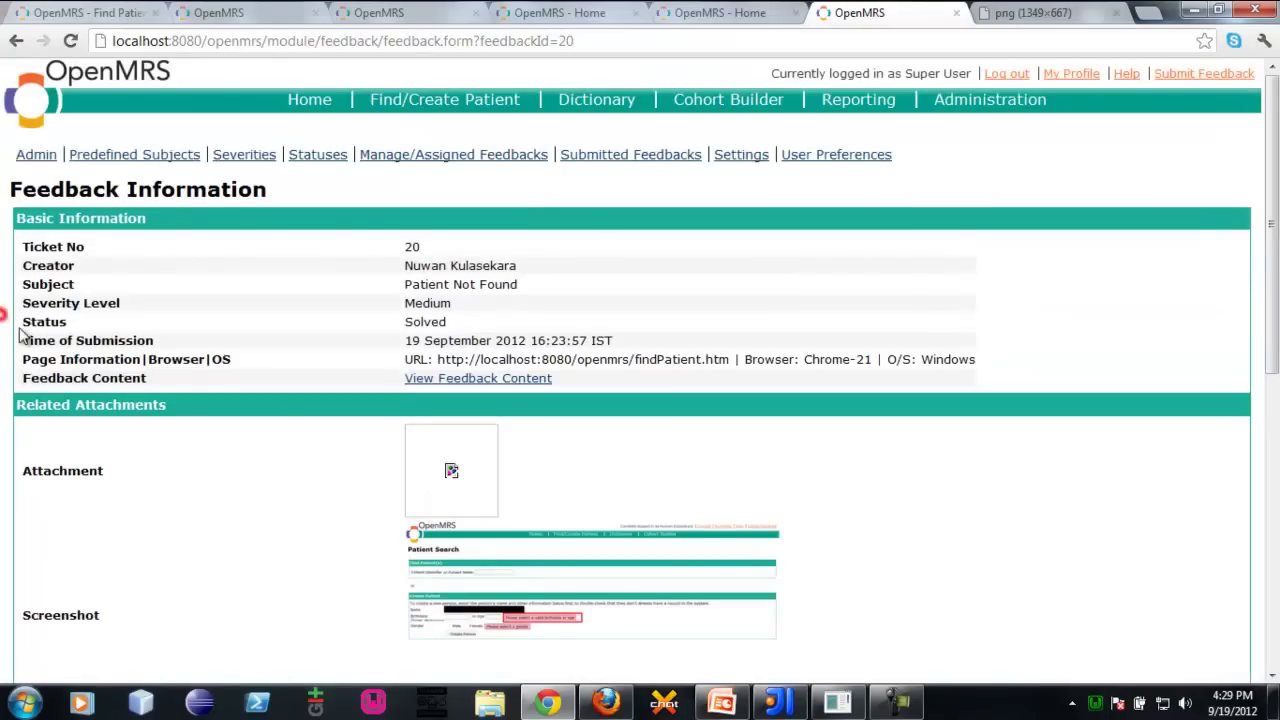
scroll(20, 335, down, 8)
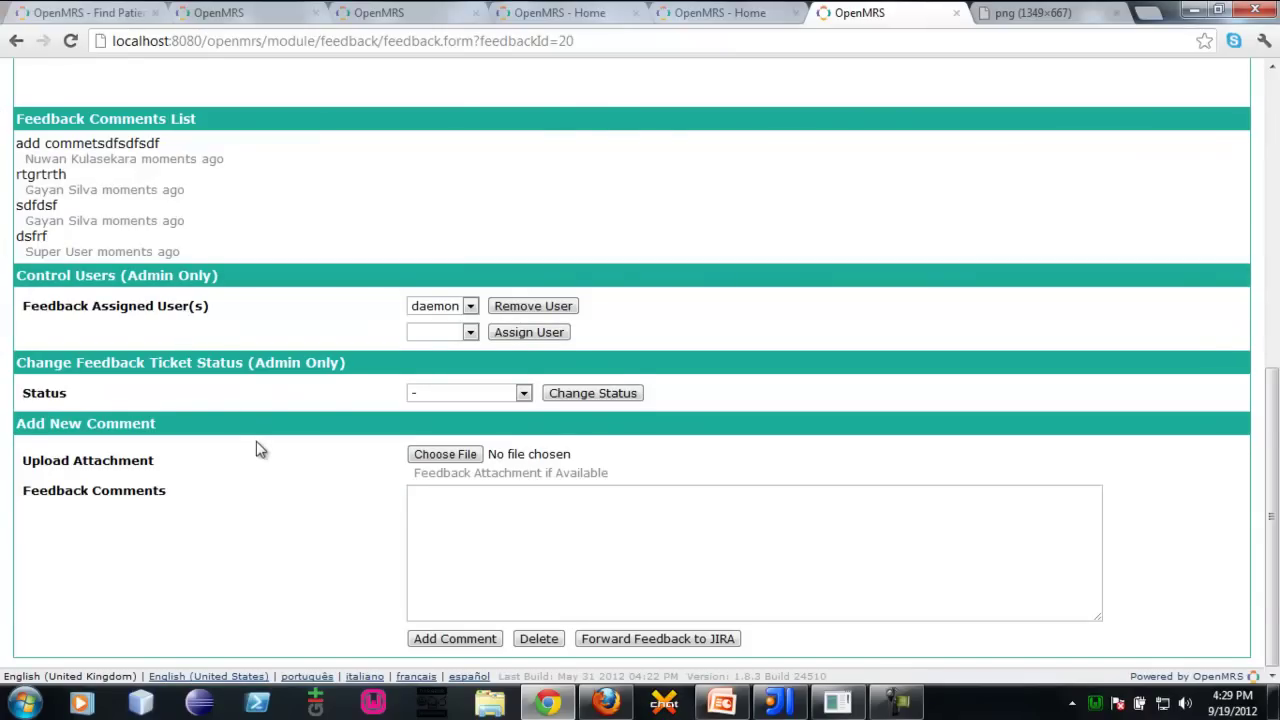
scroll(256, 450, up, 8)
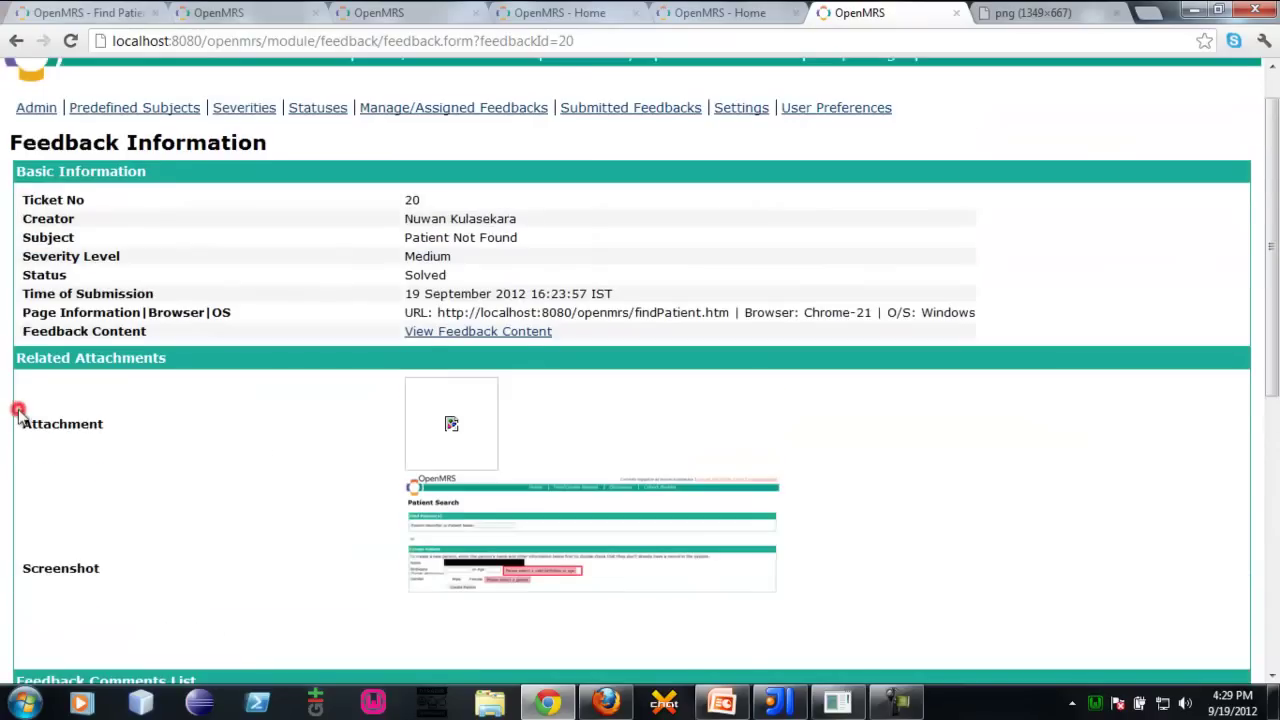
scroll(25, 320, down, 8)
scroll(25, 320, up, 8)
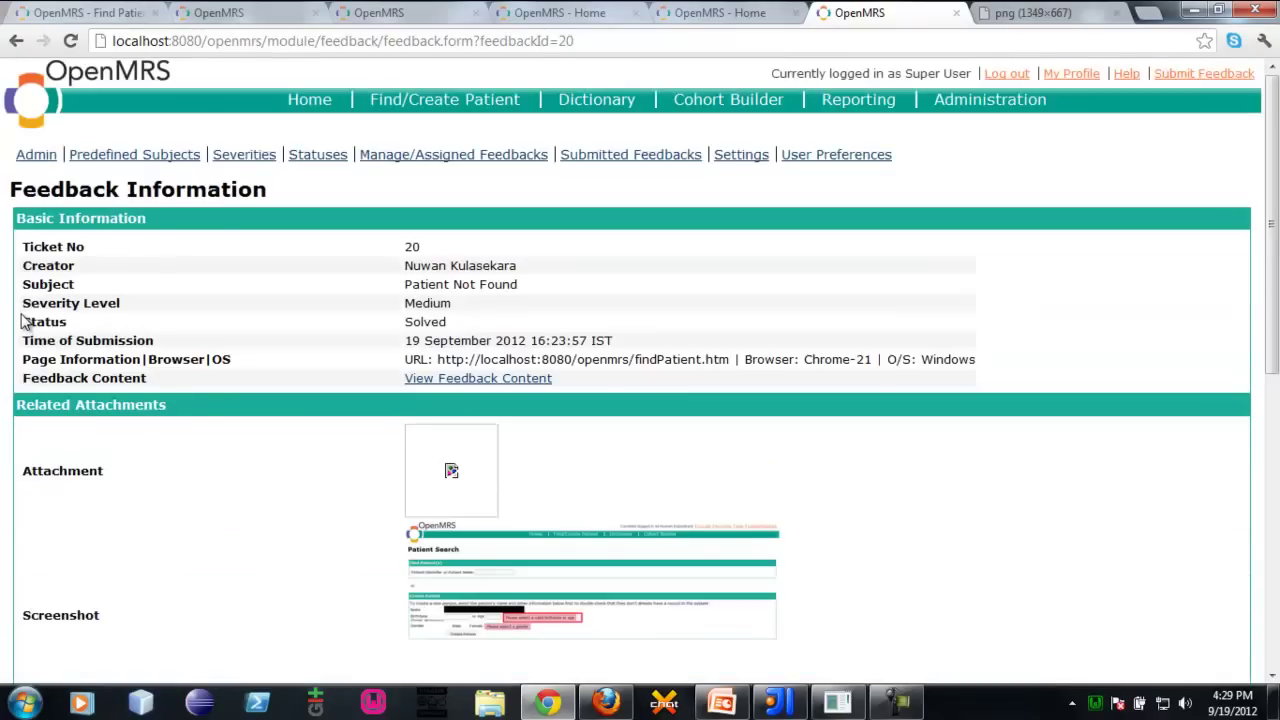
click(598, 598)
Leave the ticket 20 details and open the Predefined Subjects list
click(733, 8)
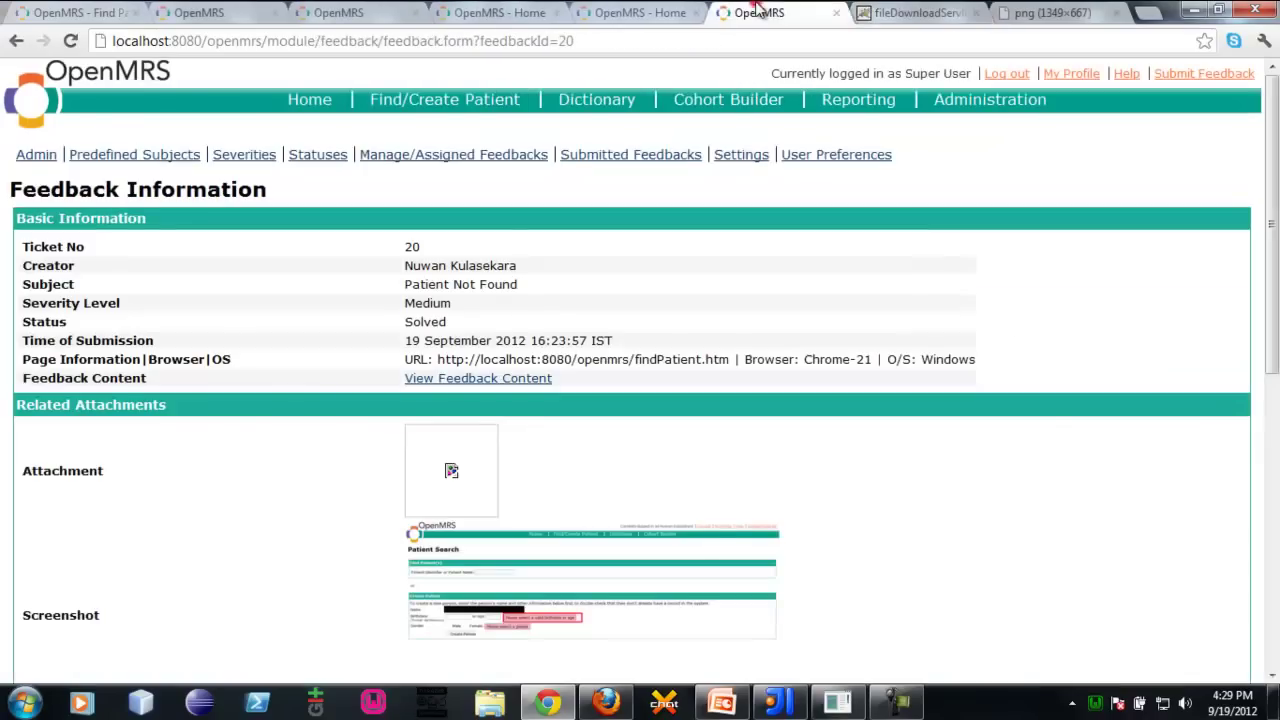
click(3, 402)
click(6, 249)
click(96, 155)
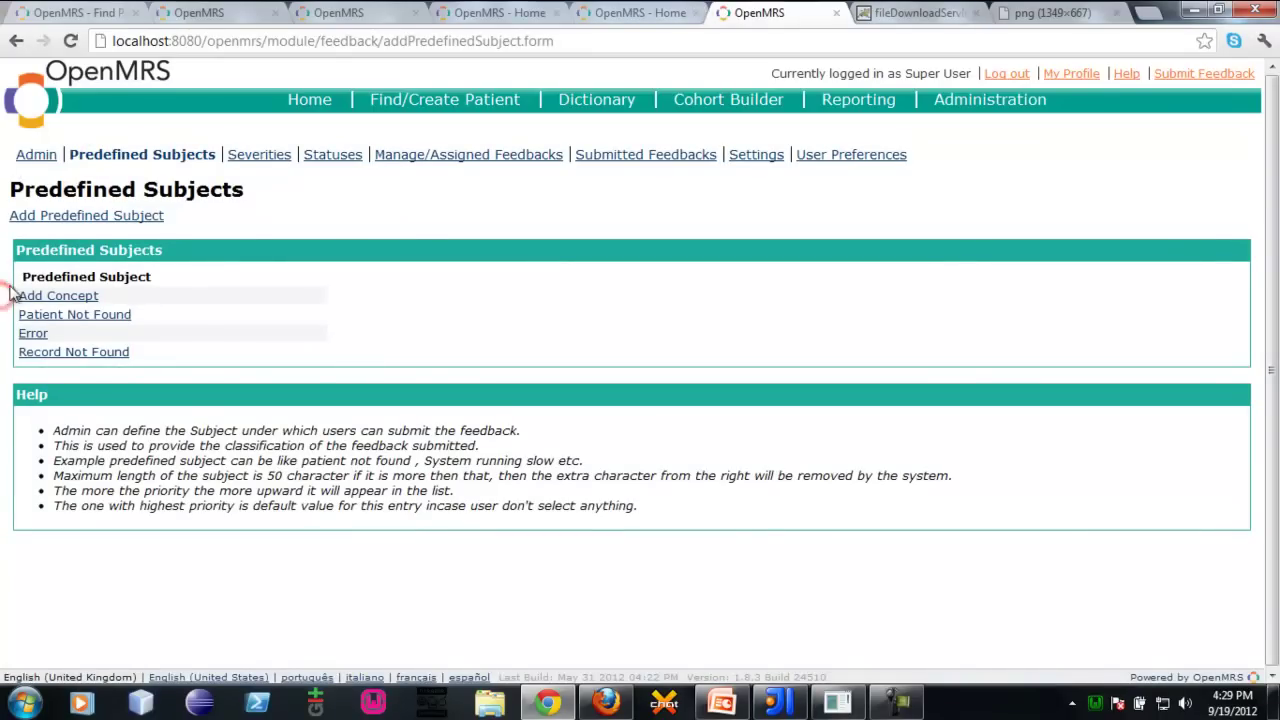
Rename the Add Concept subject to 'Add Concept2' and save it
click(55, 296)
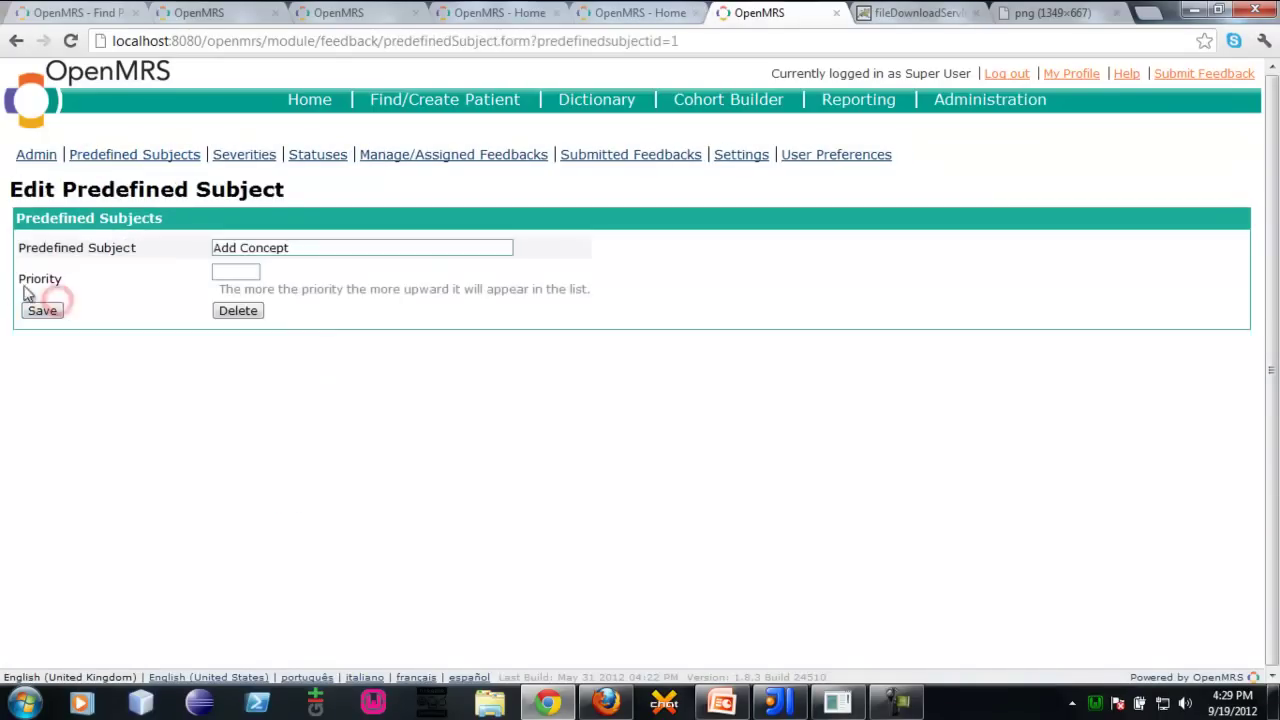
click(343, 247)
text(2)
click(41, 311)
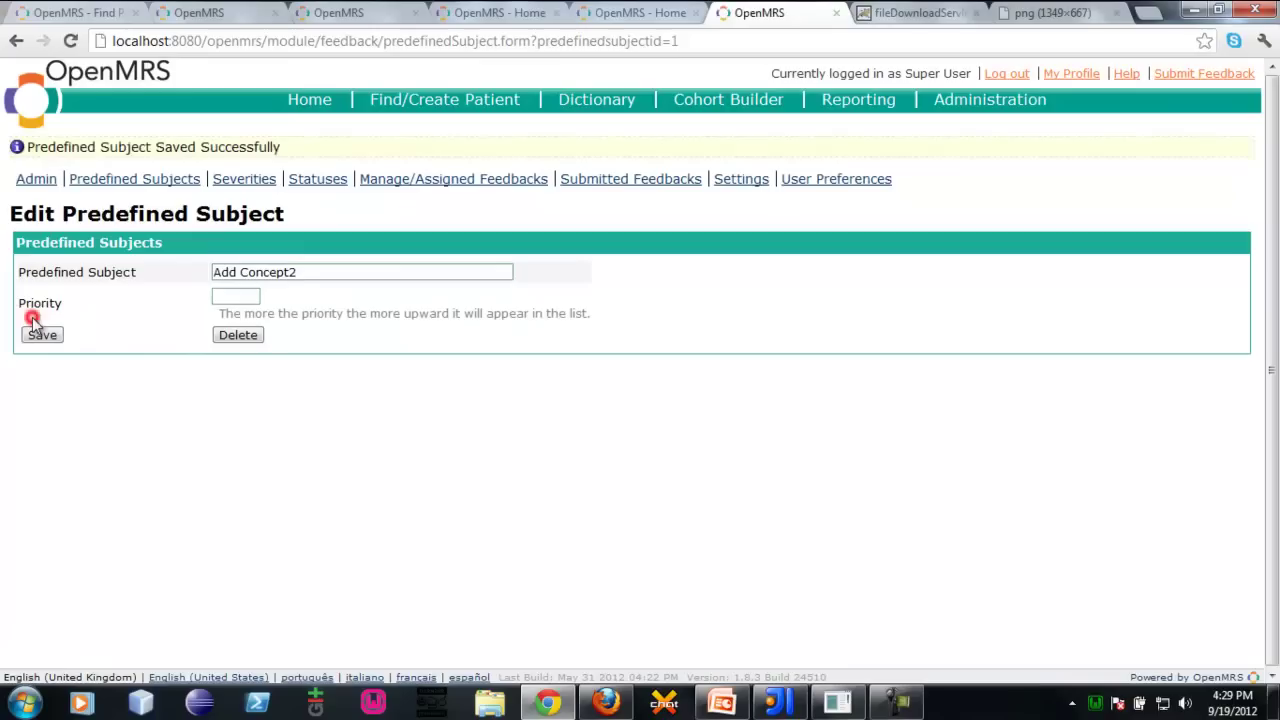
Give Add Concept2 priority 2, save, and return to the Predefined Subjects list
click(255, 296)
text(2)
click(50, 335)
click(108, 157)
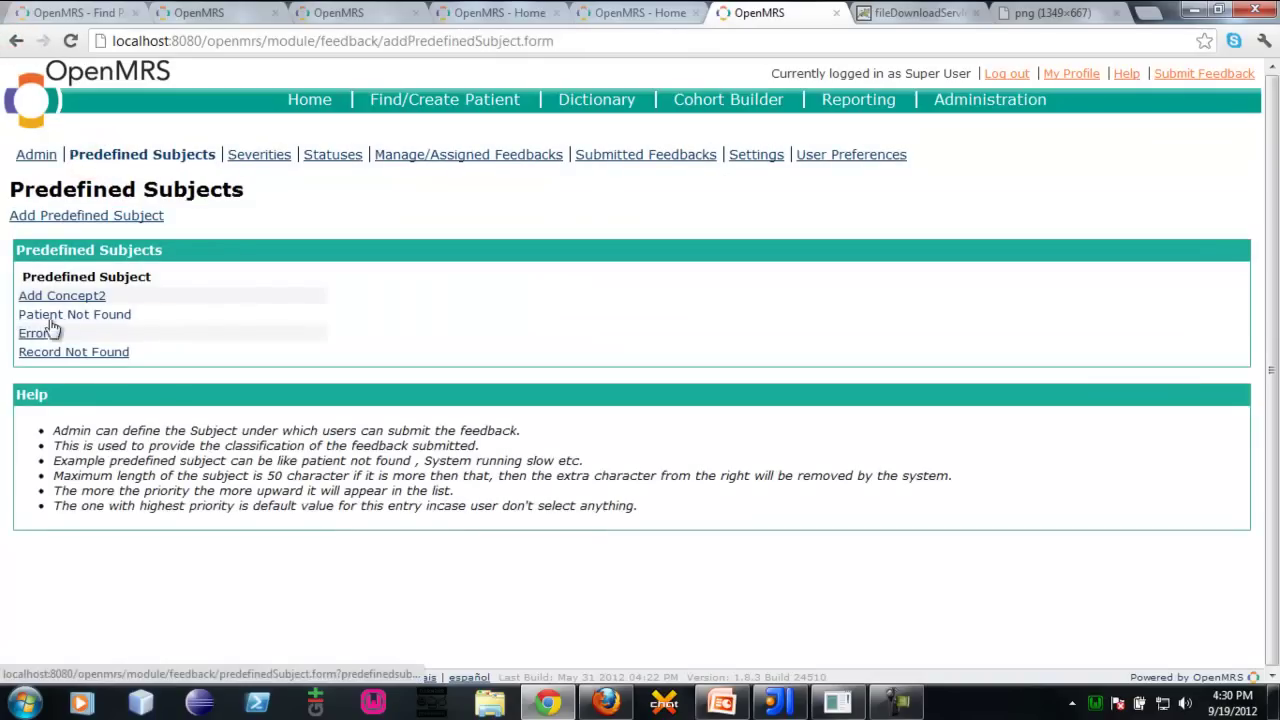
Review the Severities and Statuses lists, briefly opening the Forwarded status
click(258, 158)
click(308, 157)
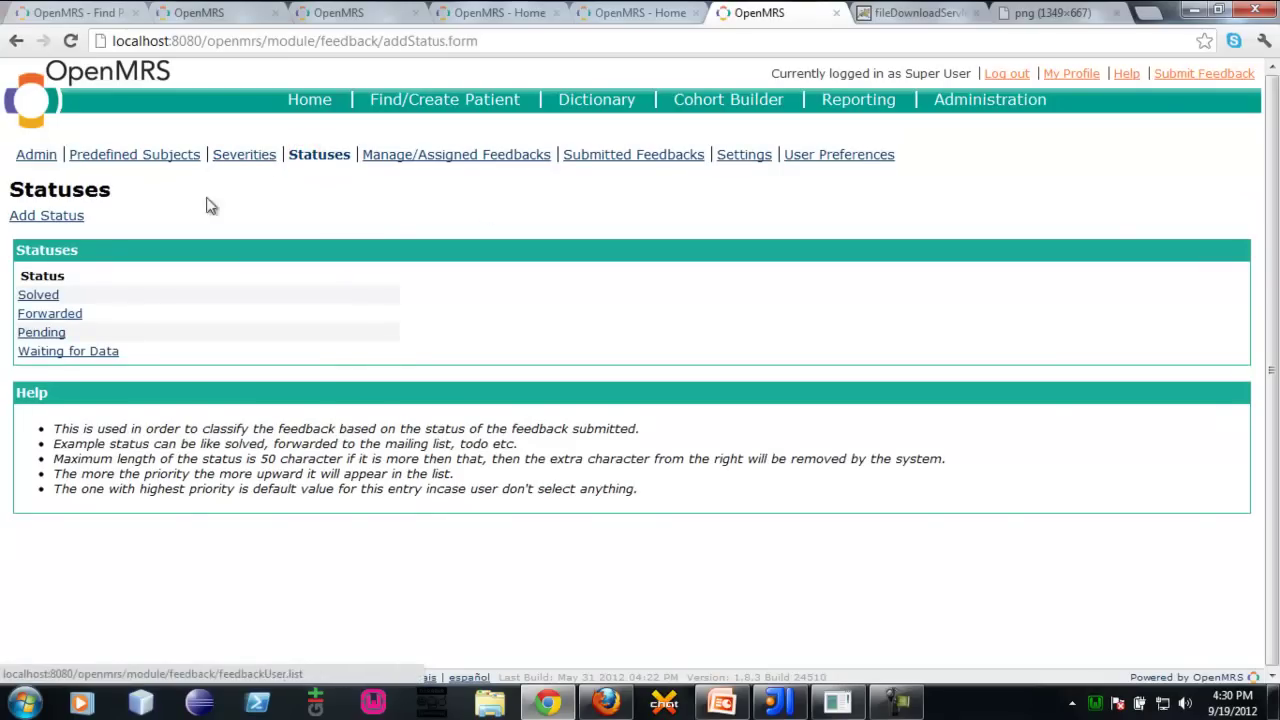
click(21, 316)
click(16, 41)
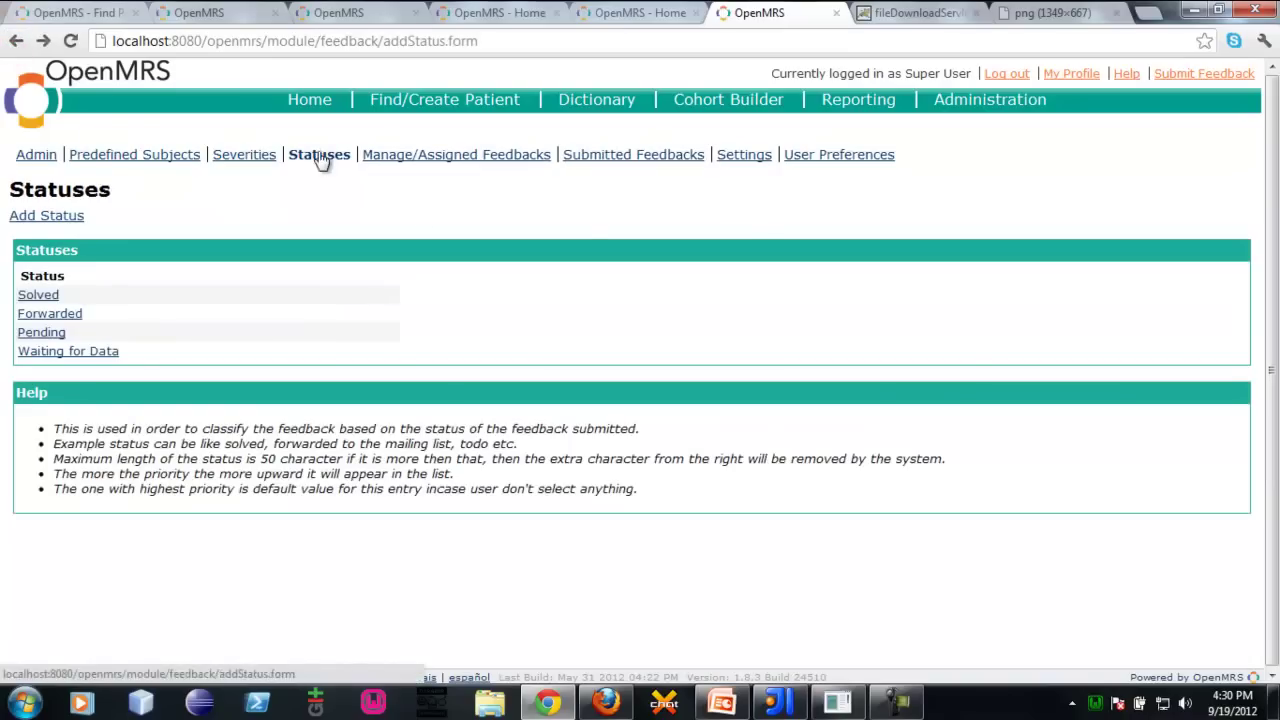
In Feedback module Settings, add '!!!' to the start of the sender address
click(761, 158)
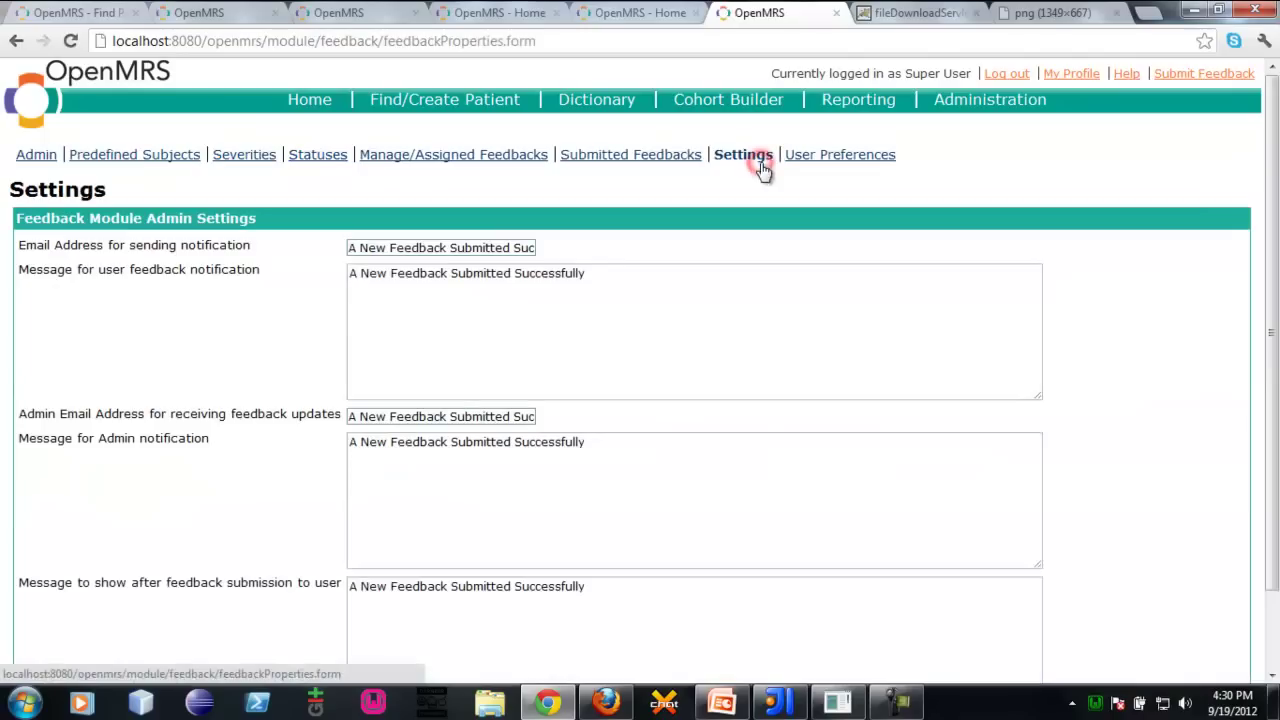
scroll(4, 400, down, 1)
scroll(4, 405, up, 1)
drag(479, 250, 834, 274)
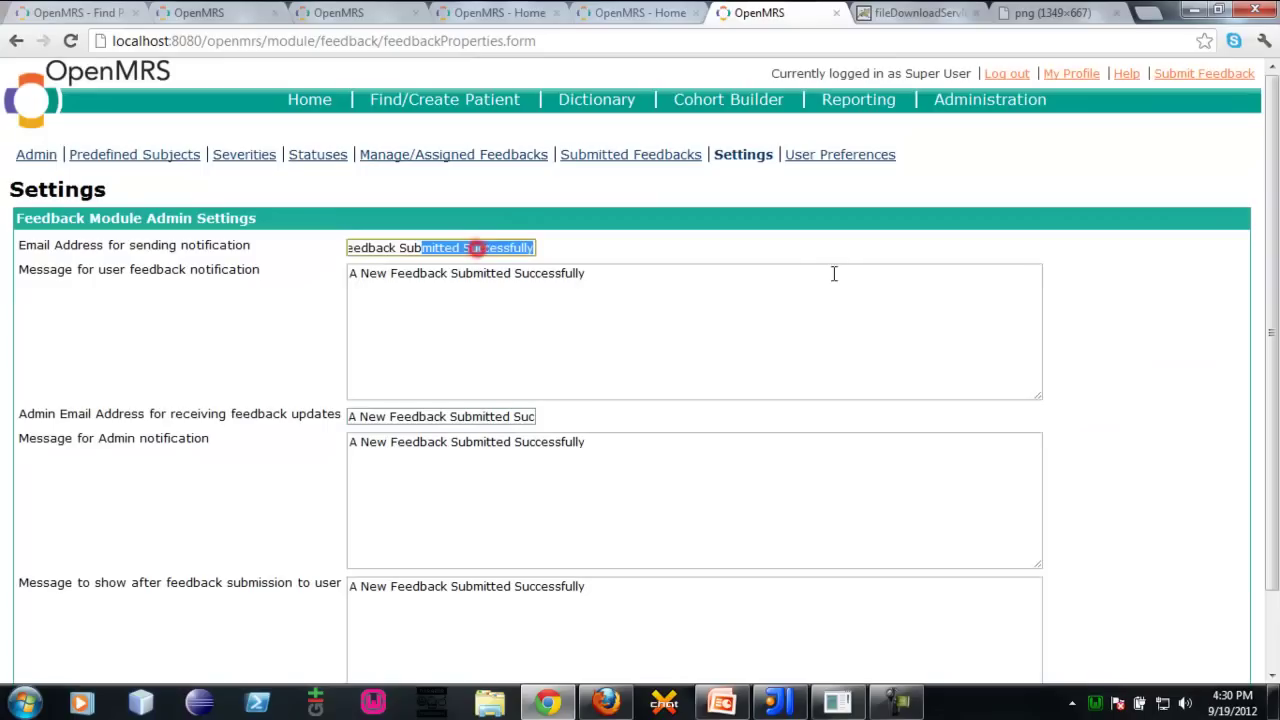
click(477, 249)
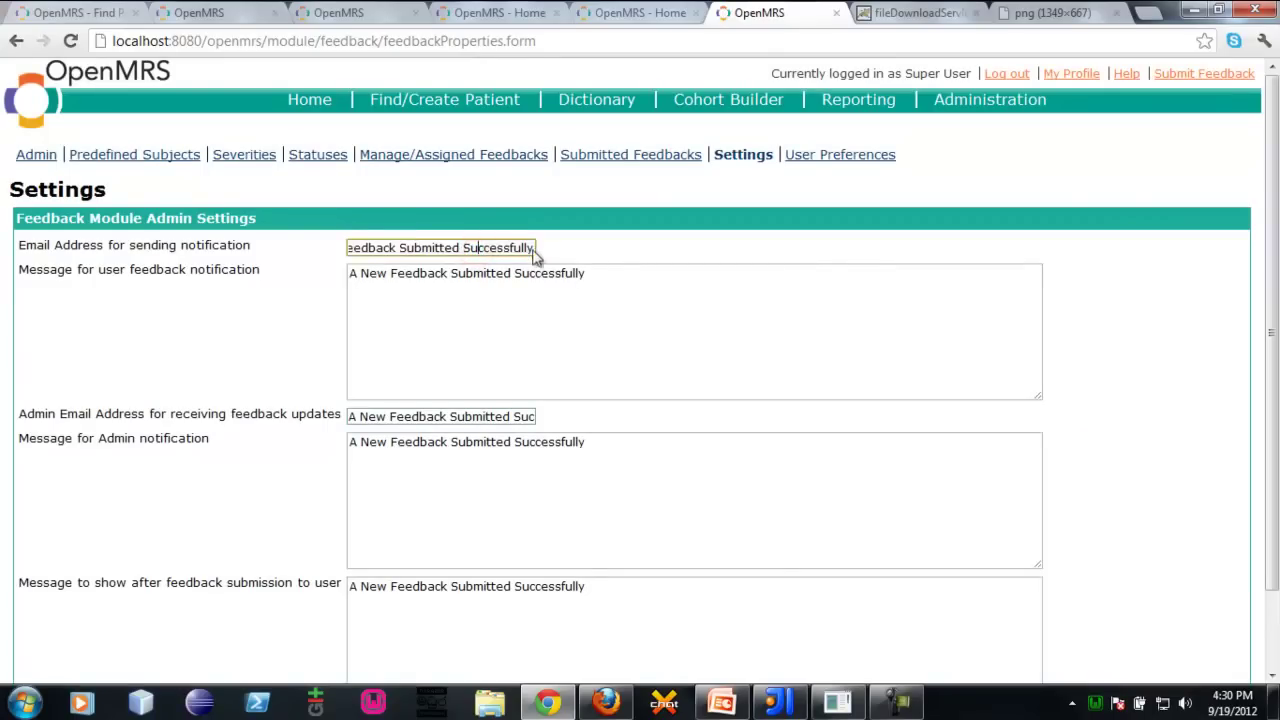
key(Home)
text(!!!)
Edit the user notification message, save the settings, and view Manage/Assigned Feedbacks
click(686, 311)
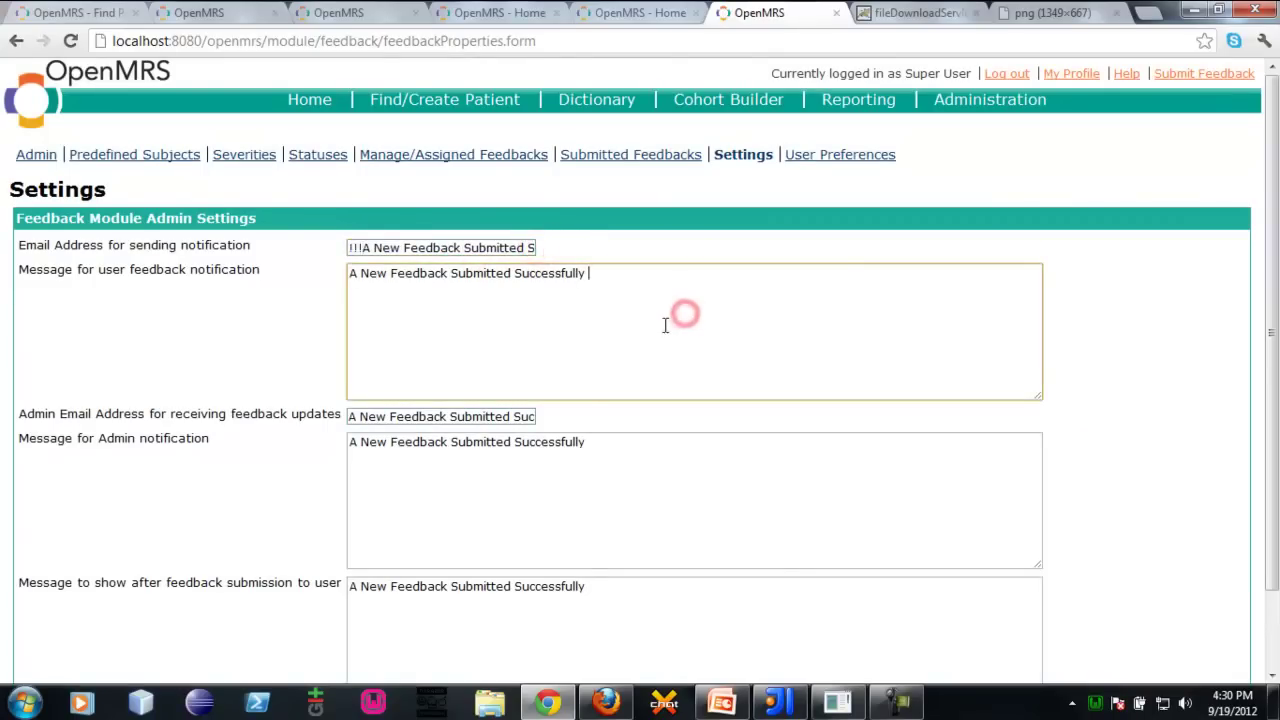
text(sdf)
key(F5)
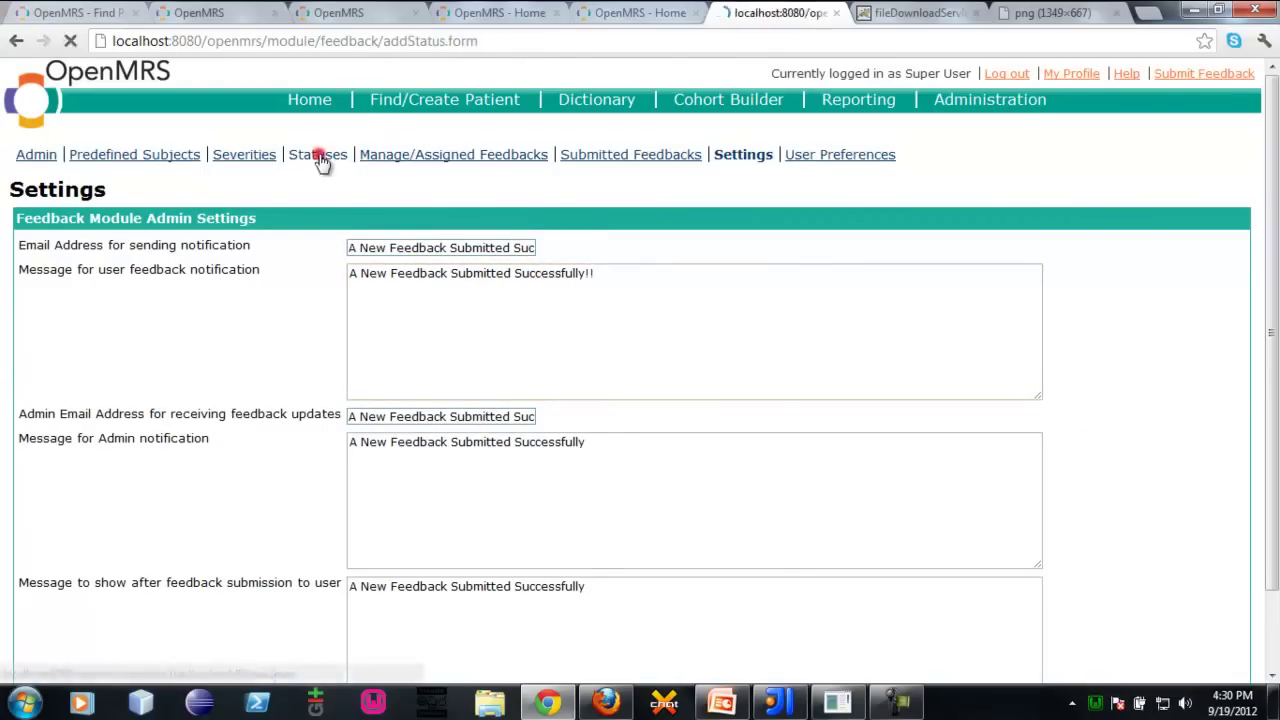
click(318, 156)
click(526, 156)
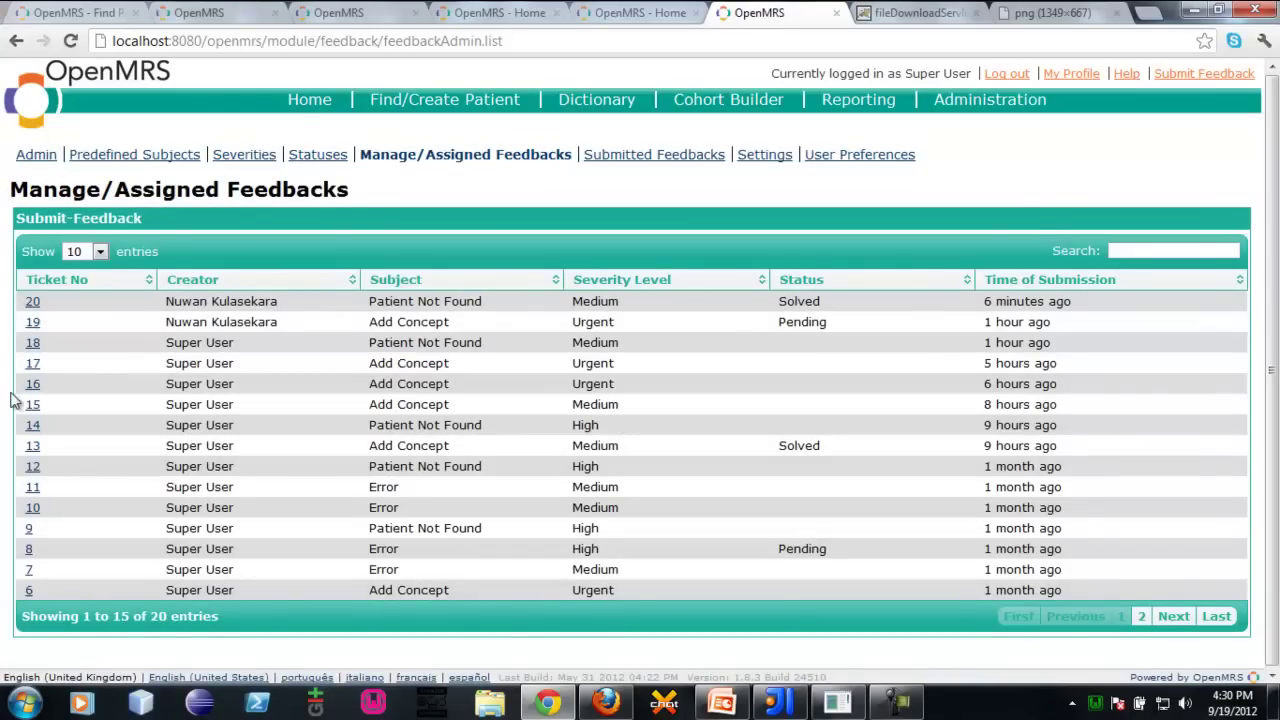
Leave the feedback list and open the Provider role under Administration > Manage Roles
drag(68, 251, 1044, 460)
click(990, 231)
click(470, 113)
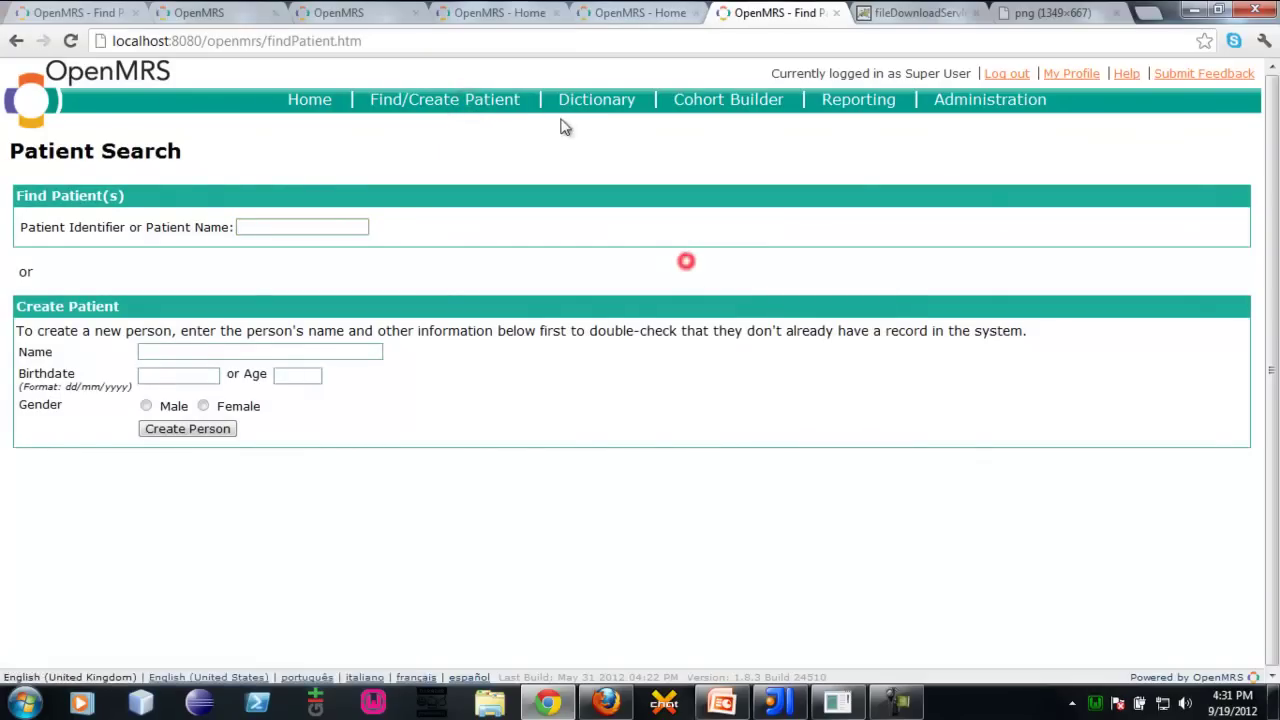
click(952, 99)
click(102, 211)
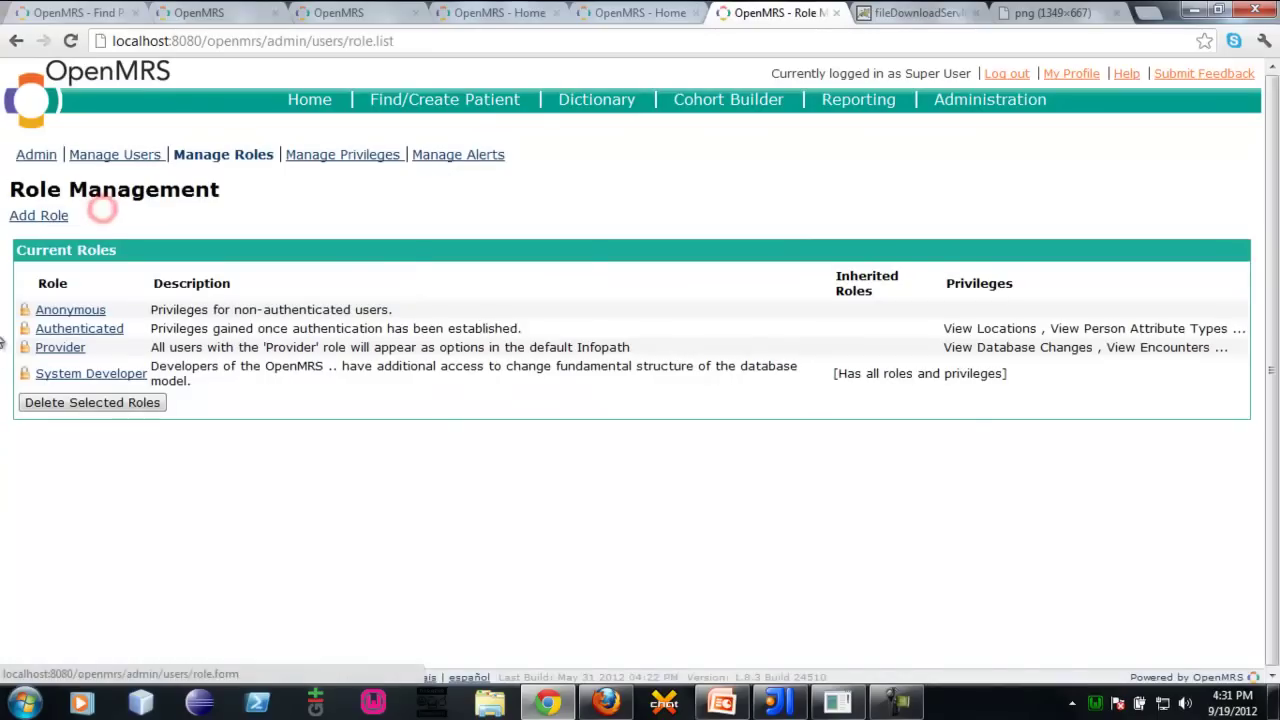
click(59, 349)
Tick the Add Feedback privilege for the Provider role and highlight it
scroll(155, 428, down, 5)
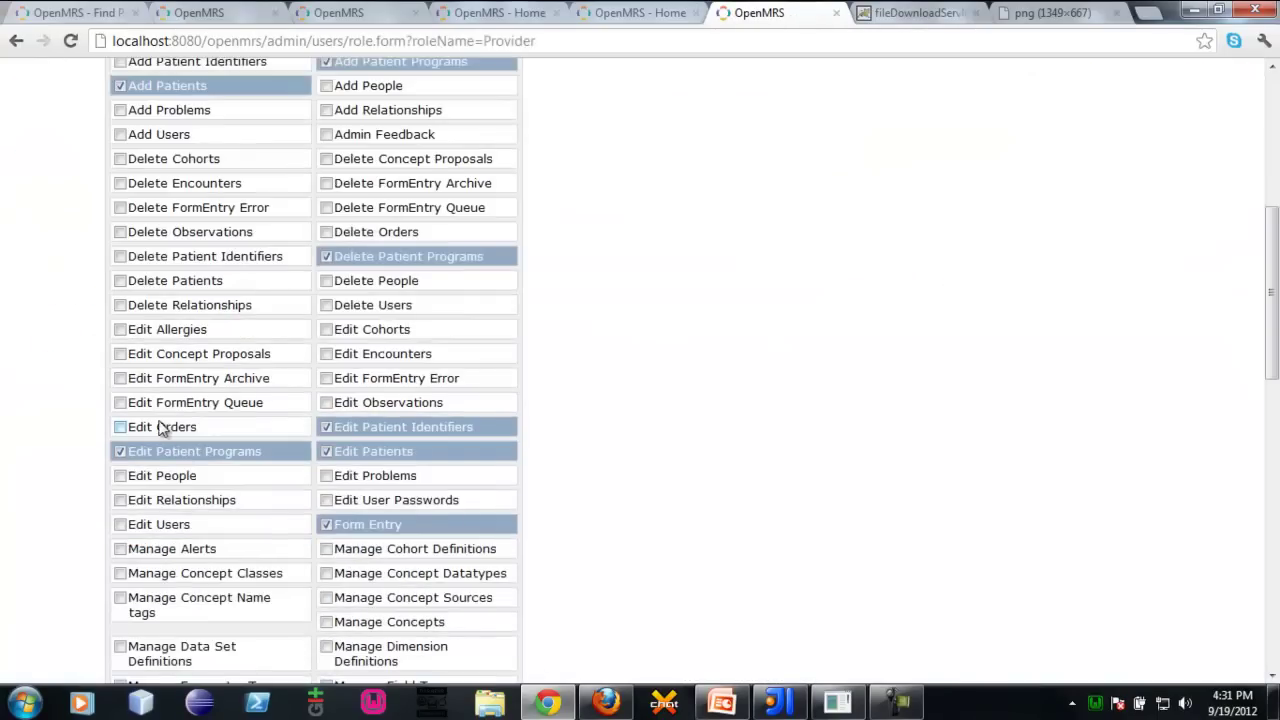
click(599, 313)
scroll(163, 383, up, 2)
scroll(186, 449, down, 3)
scroll(145, 420, up, 5)
drag(222, 363, 133, 378)
click(133, 377)
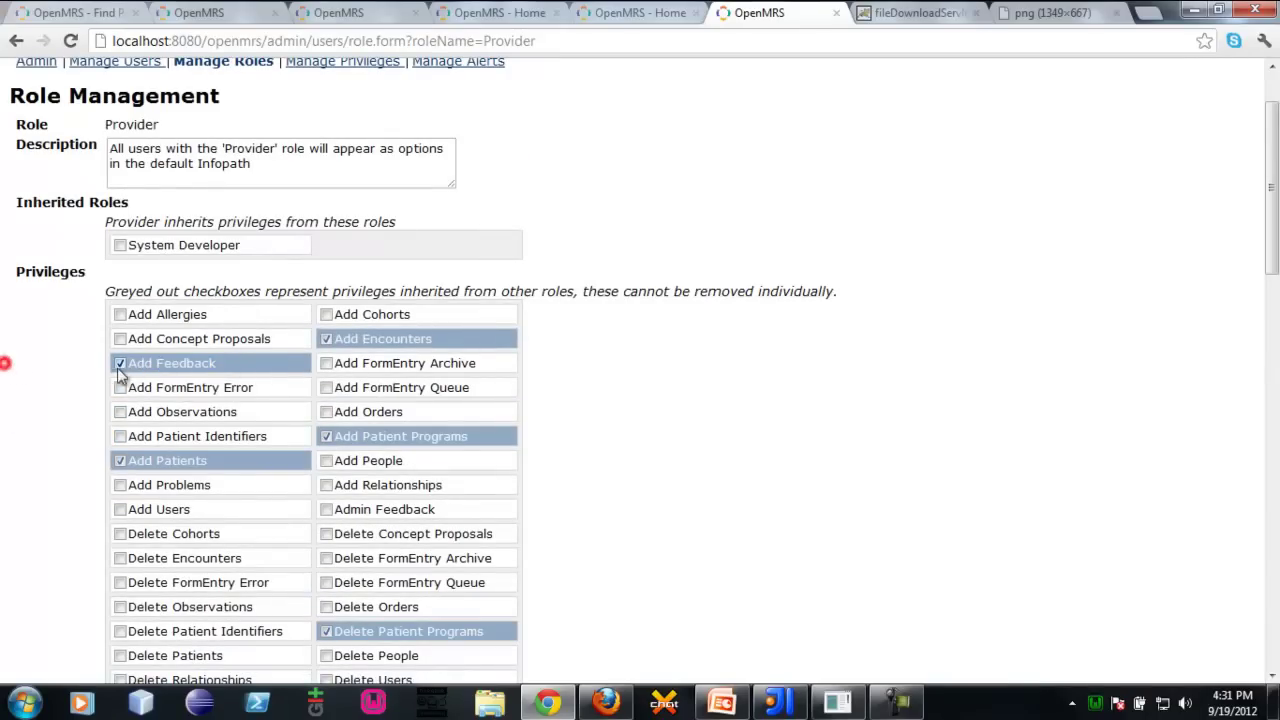
drag(248, 363, 158, 362)
click(740, 378)
scroll(770, 320, up, 2)
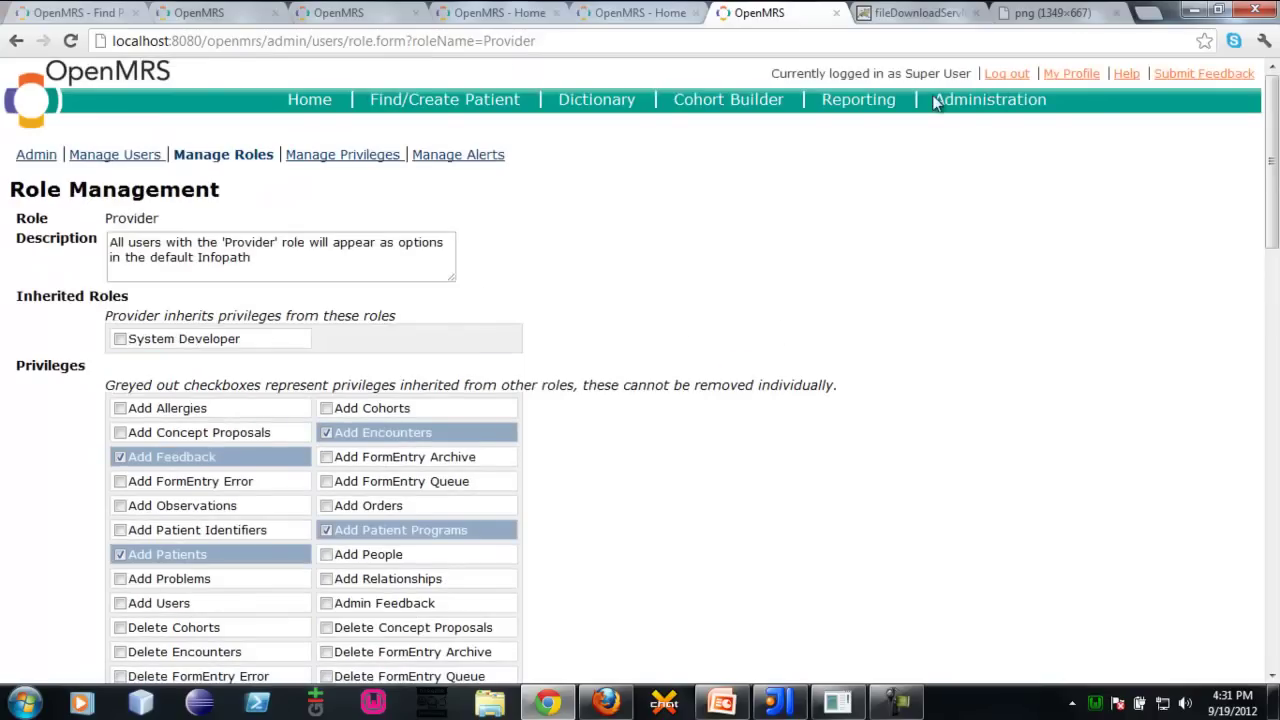
Go Home, then to Administration, and scroll to the Feedback Module links
click(313, 102)
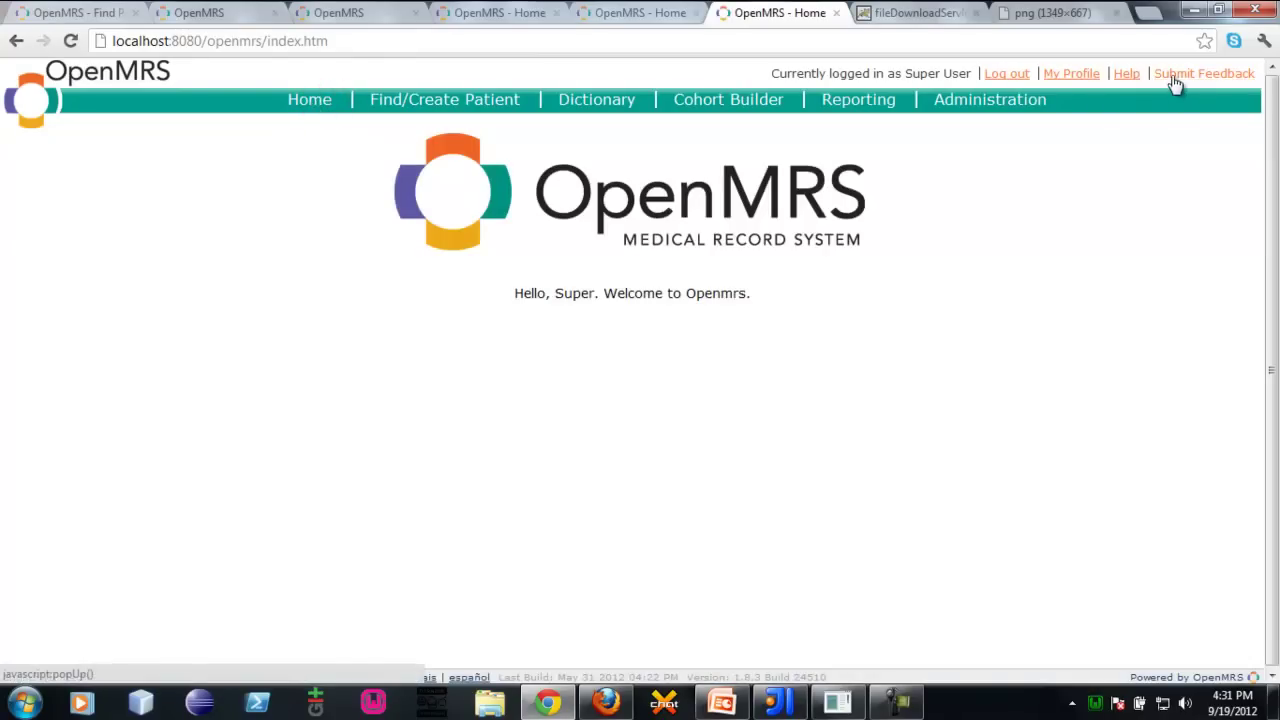
click(1001, 104)
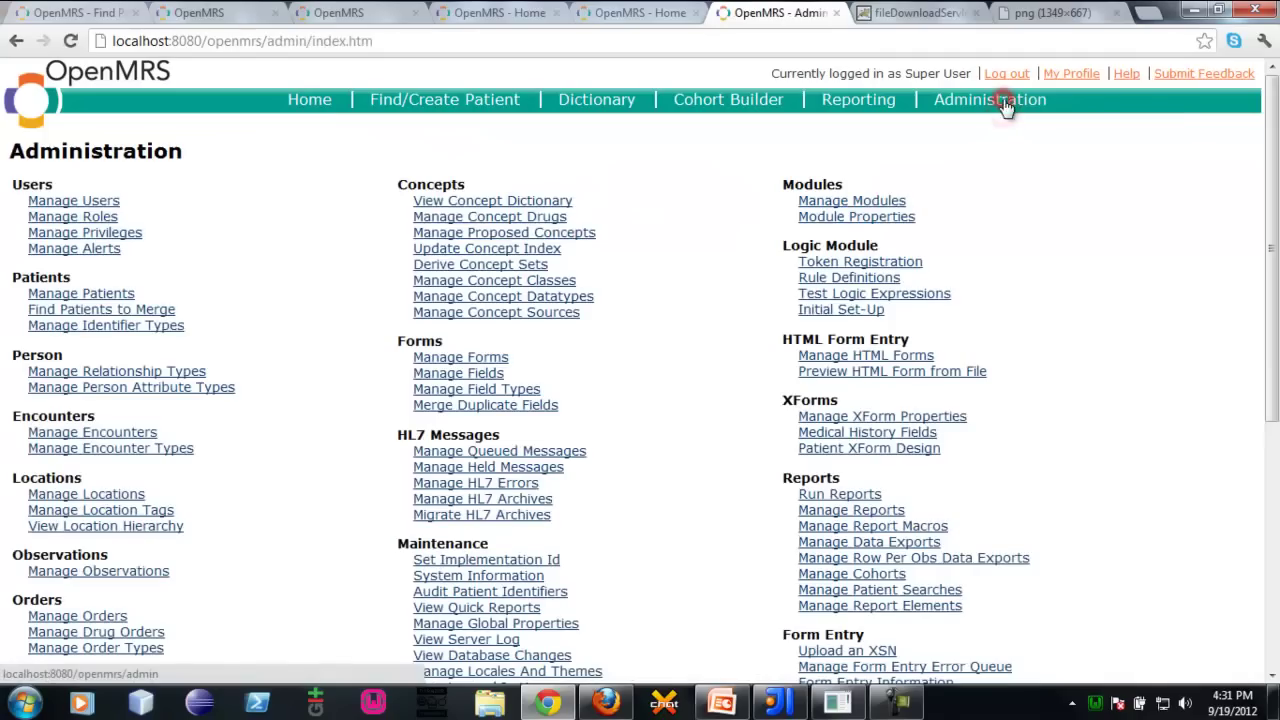
scroll(1234, 534, down, 2)
scroll(1188, 543, up, 2)
scroll(1169, 506, down, 5)
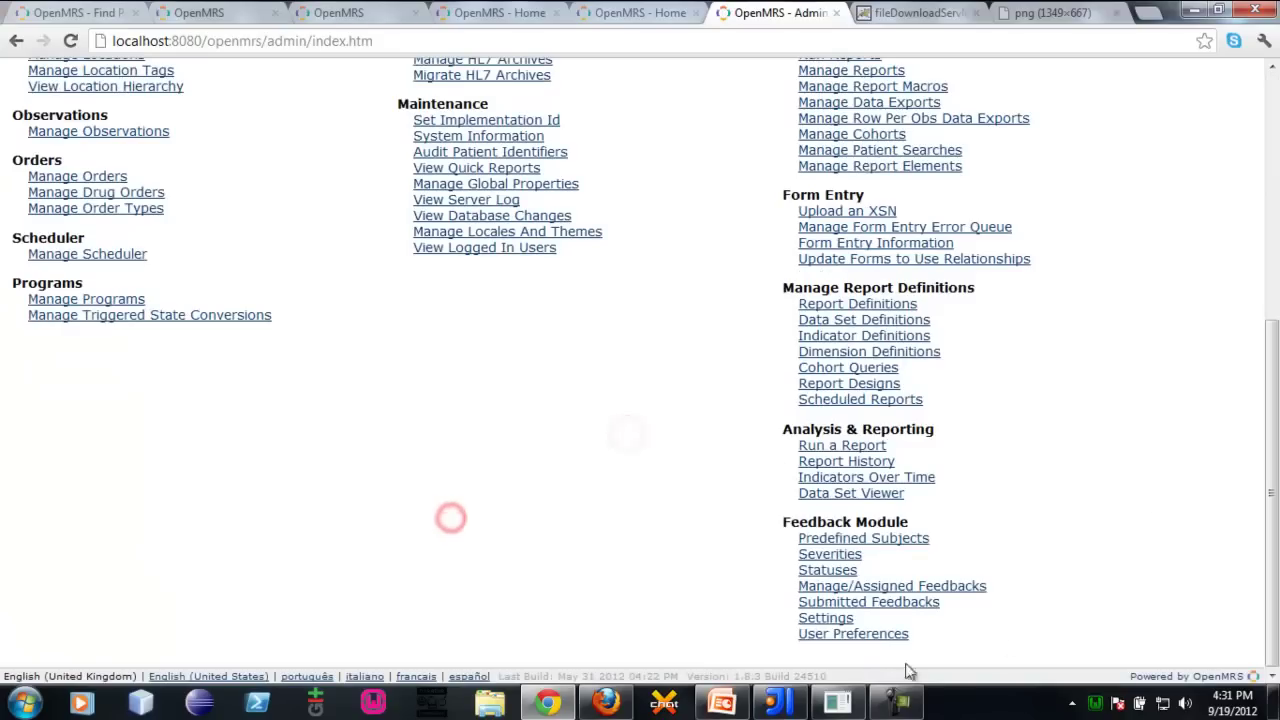
Bring FeedbackModule_UserGuide.pptx forward on slide 7, 'Privileges: Add Feedback, Admin Feedback'
click(737, 705)
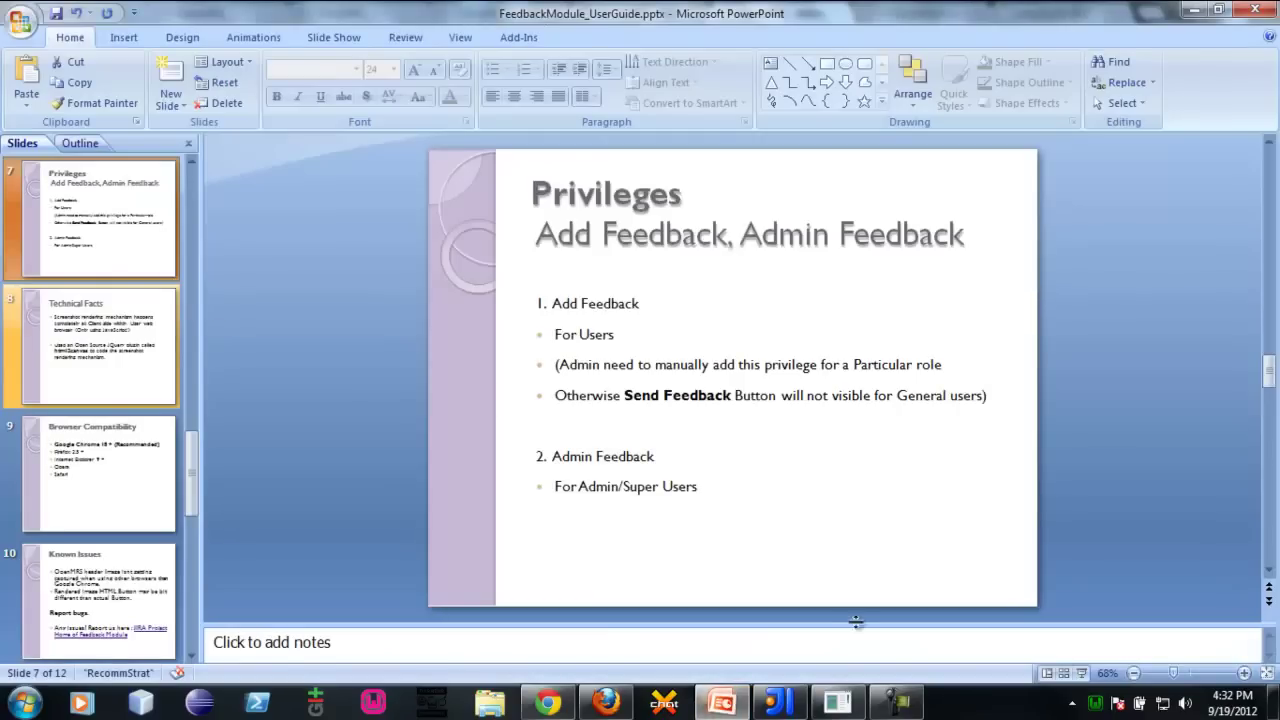
click(328, 366)
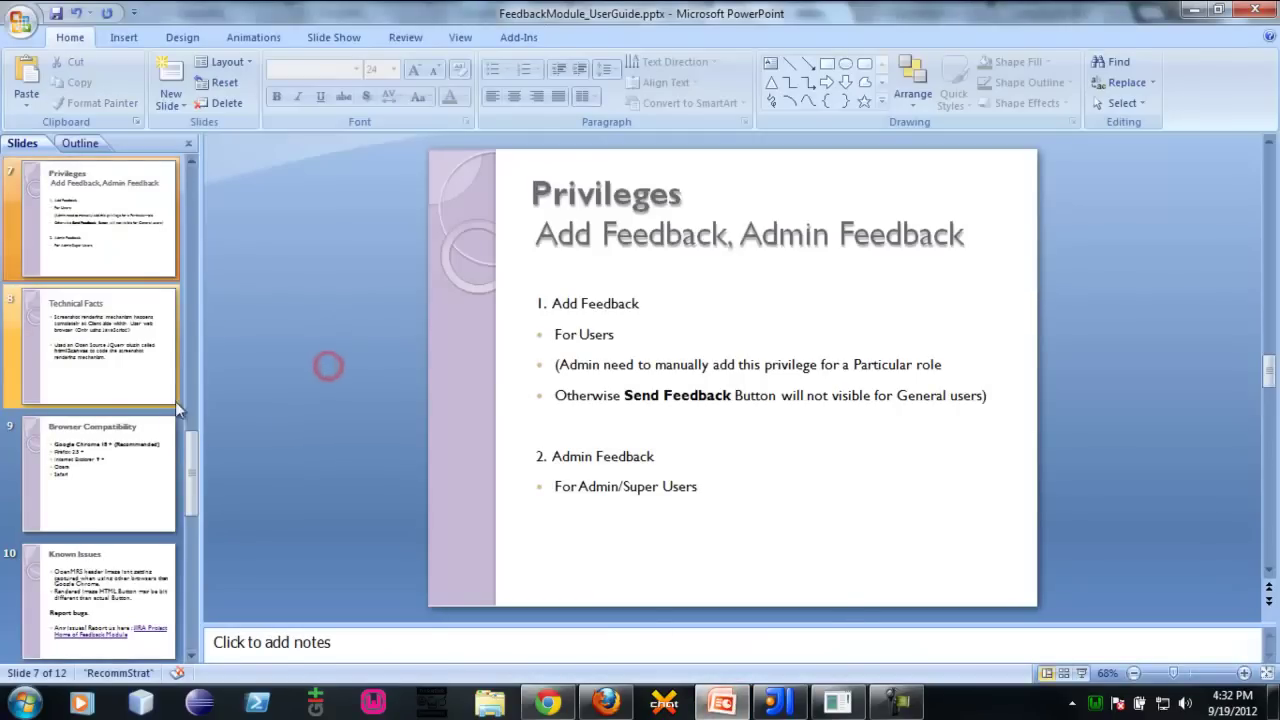